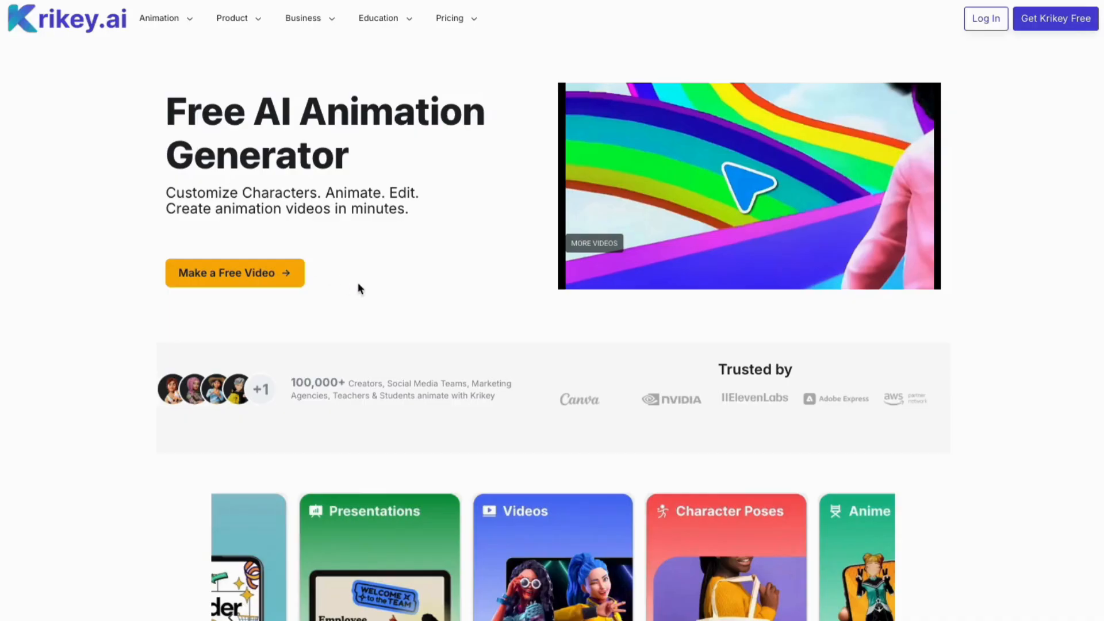
pyautogui.scroll(-10, 359, 287)
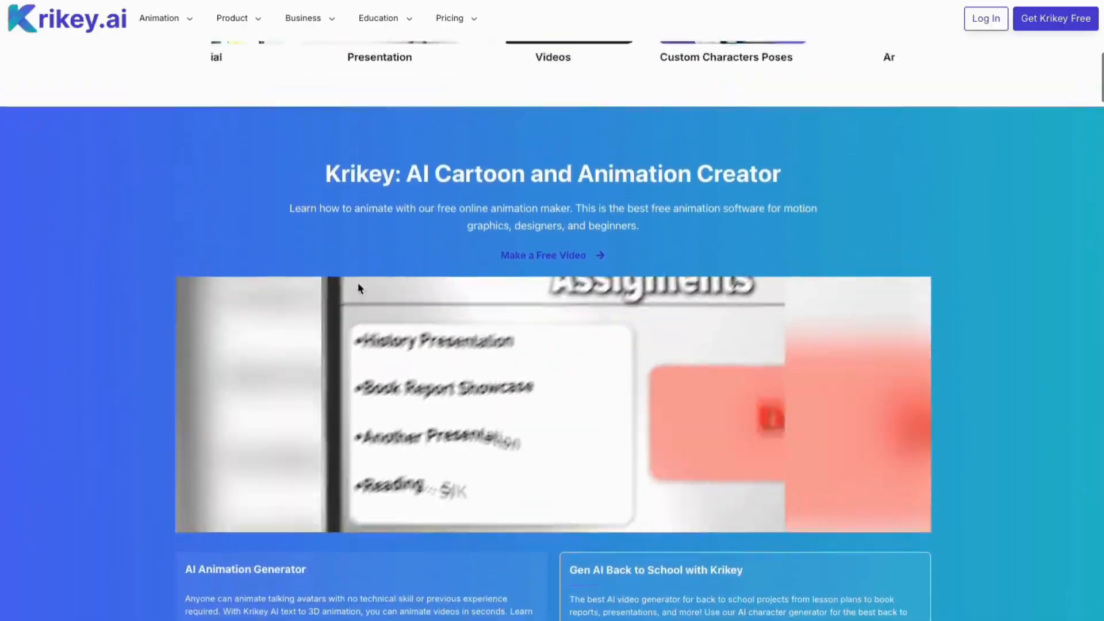
pyautogui.scroll(11, 359, 288)
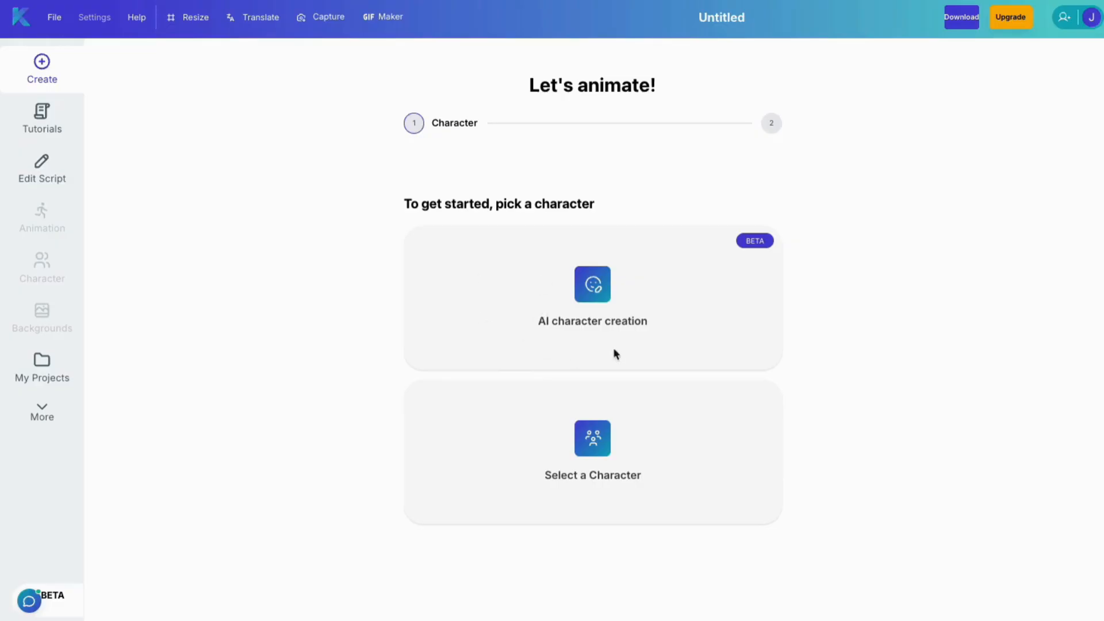
# Browse the ready-made characters and select the Cartoon Duck for the video
pyautogui.click(481, 291)
pyautogui.click(598, 496)
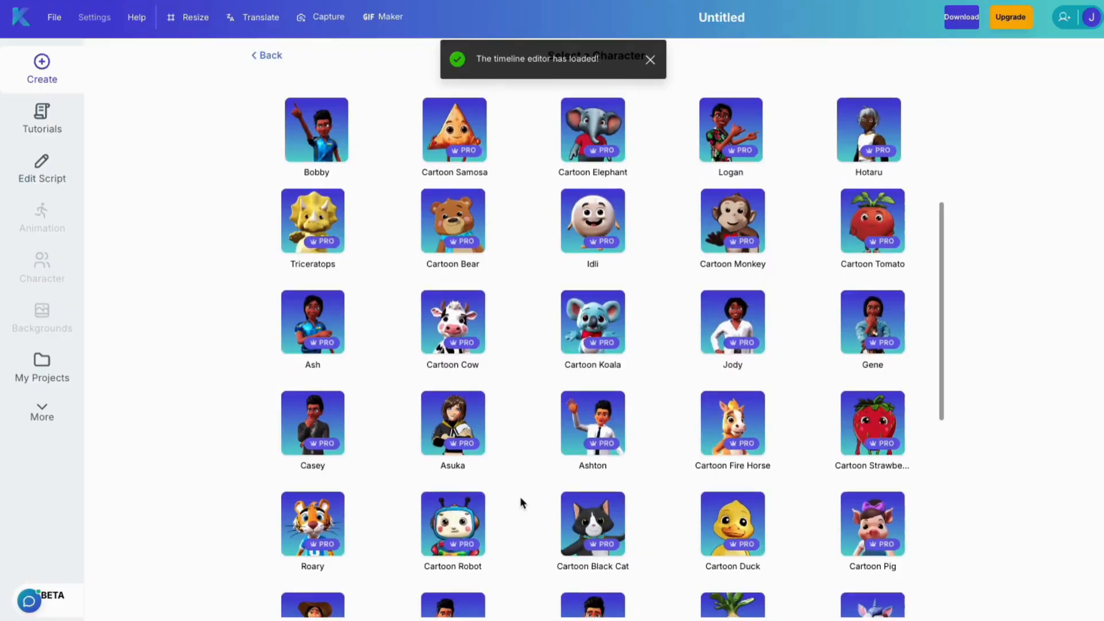
pyautogui.scroll(-2, 520, 500)
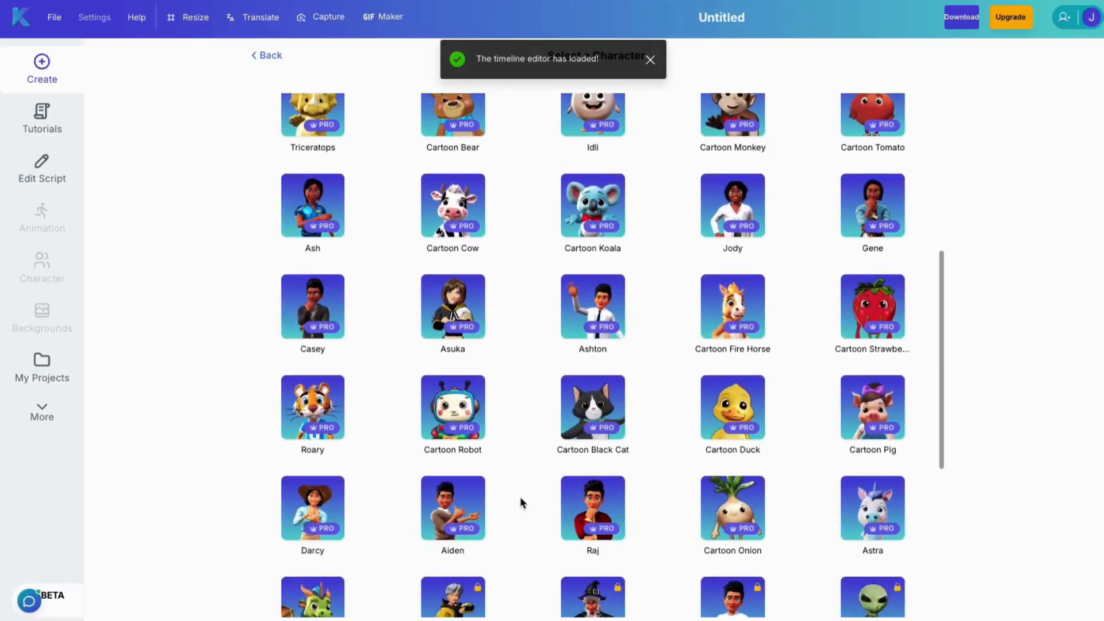
pyautogui.click(735, 407)
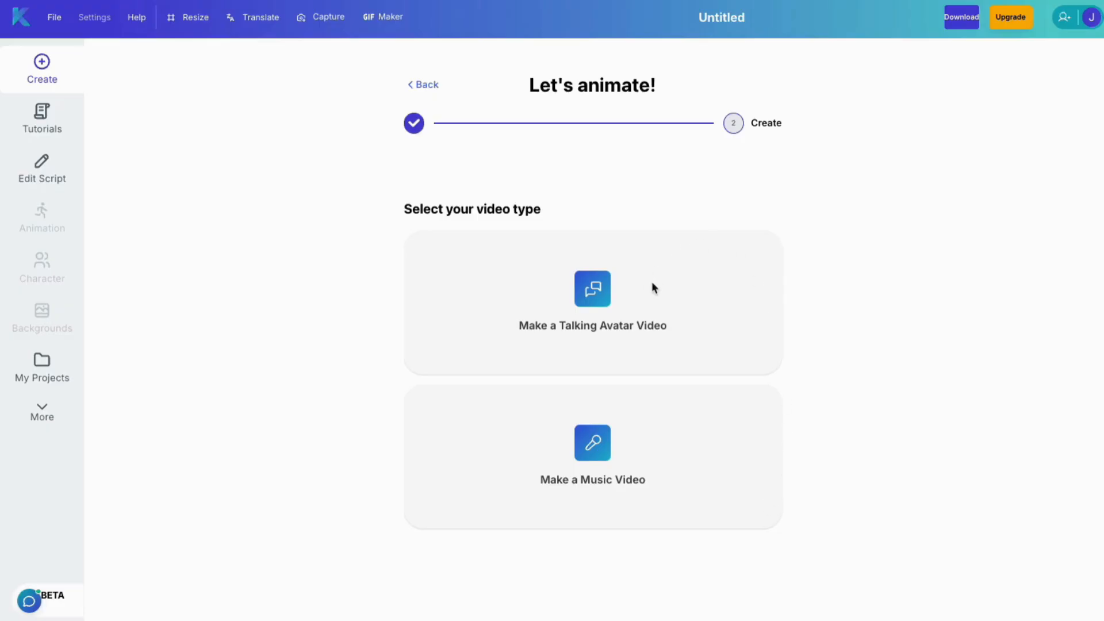
# Start a talking avatar video and cycle the suggested descriptions up to the new-employee welcome presentation for the car rental company Speed Bump
pyautogui.click(625, 287)
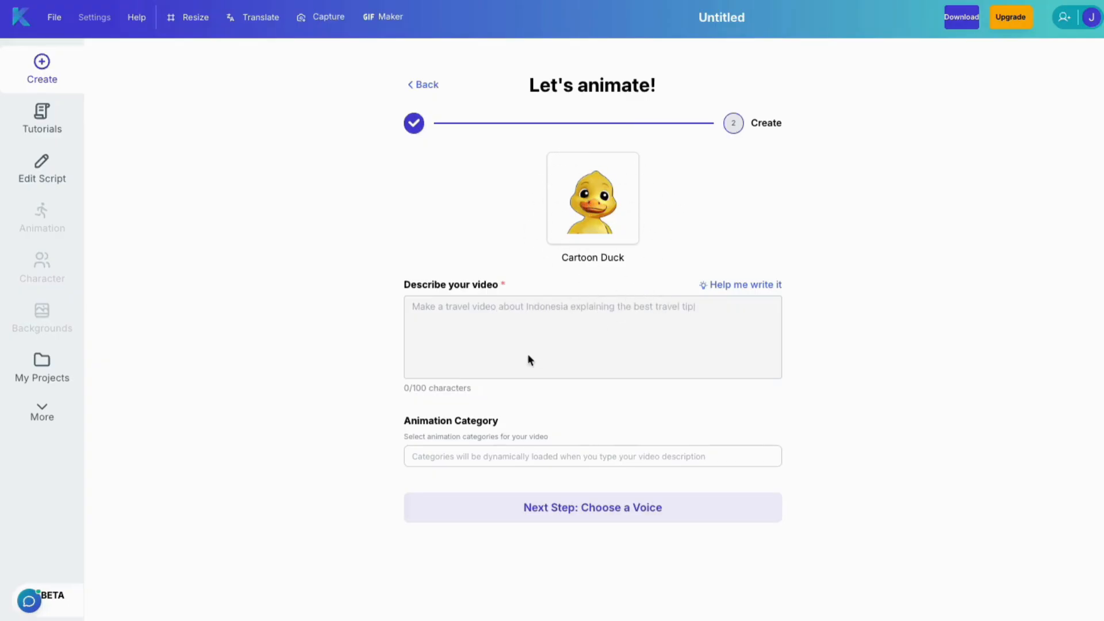
pyautogui.click(762, 285)
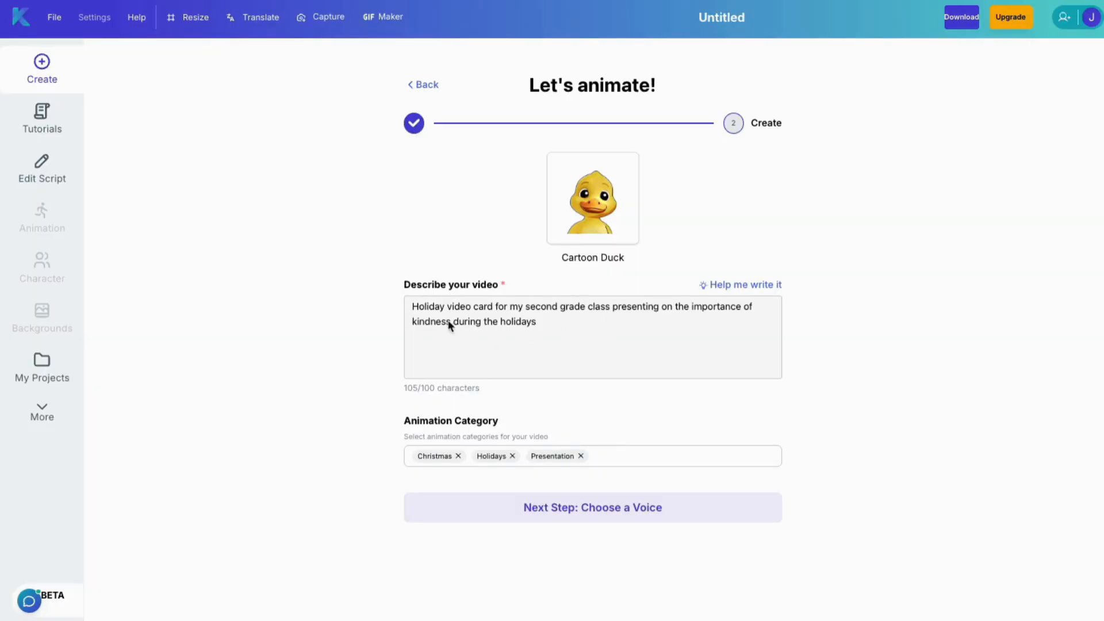
pyautogui.click(746, 285)
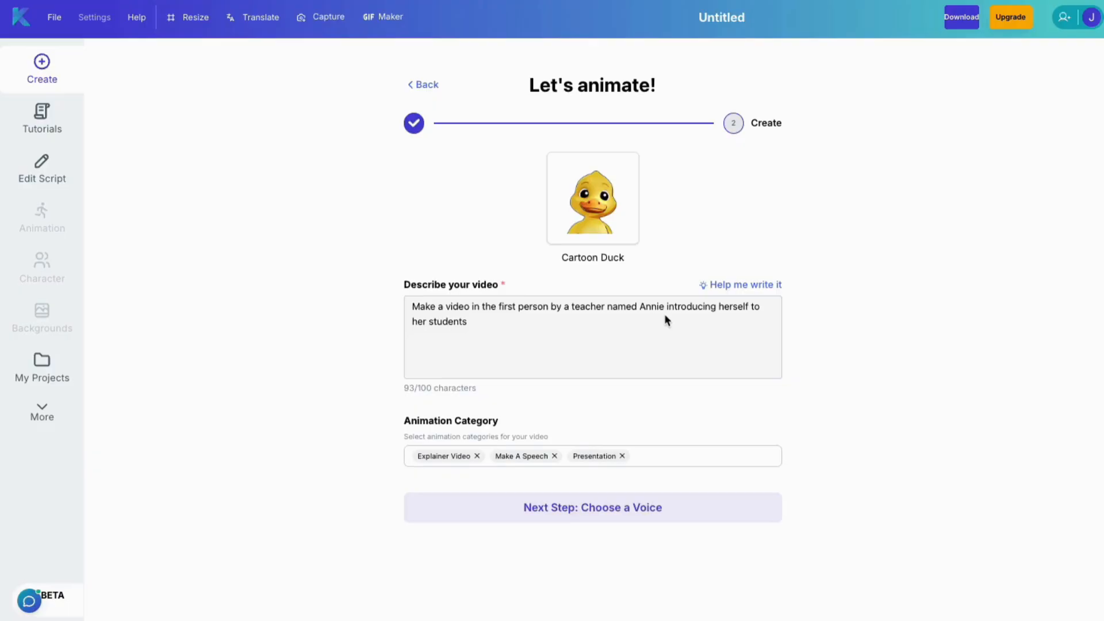
pyautogui.click(747, 288)
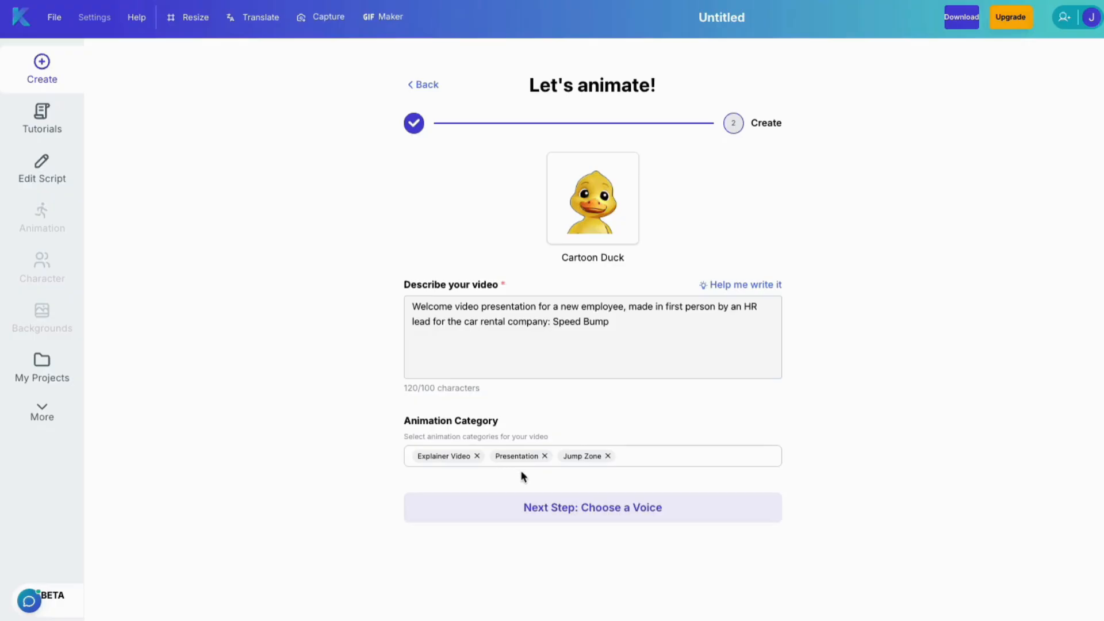
# Remove the Jump Zone animation category, keeping Explainer Video and Presentation
pyautogui.click(609, 456)
pyautogui.click(611, 458)
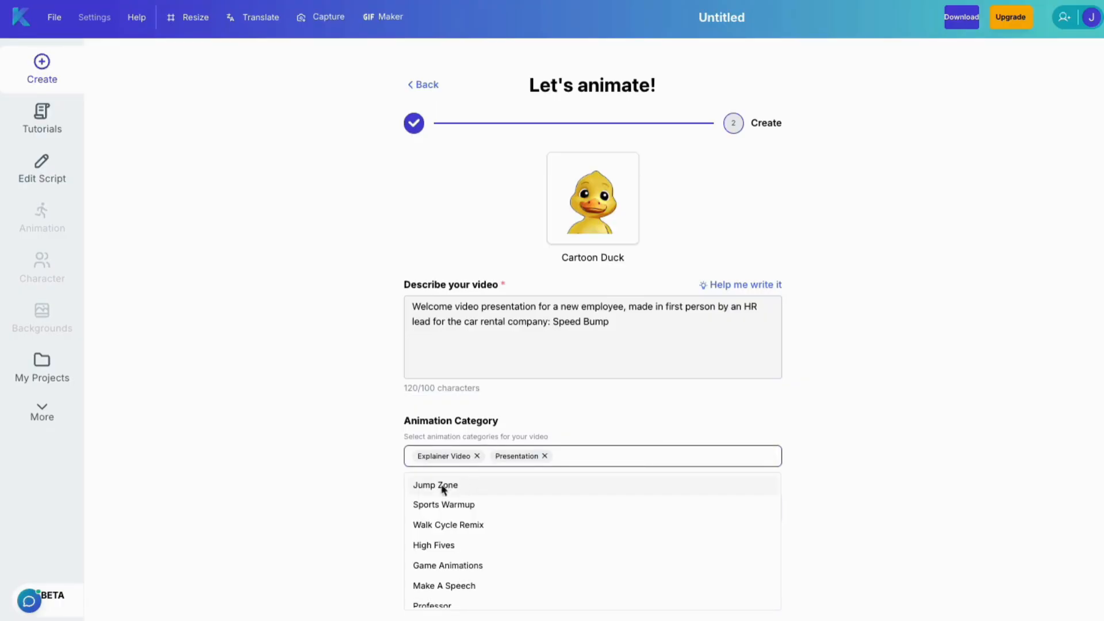
pyautogui.click(582, 418)
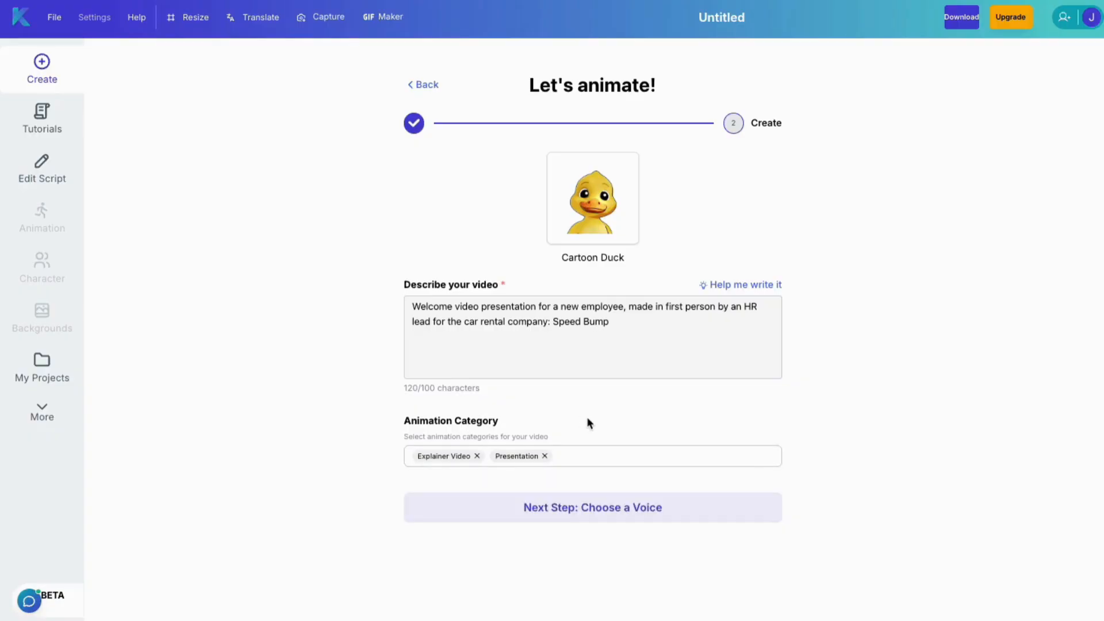
# Continue to the voice choice, try the Olivia voice and select the Stephen narrator voice
pyautogui.click(627, 506)
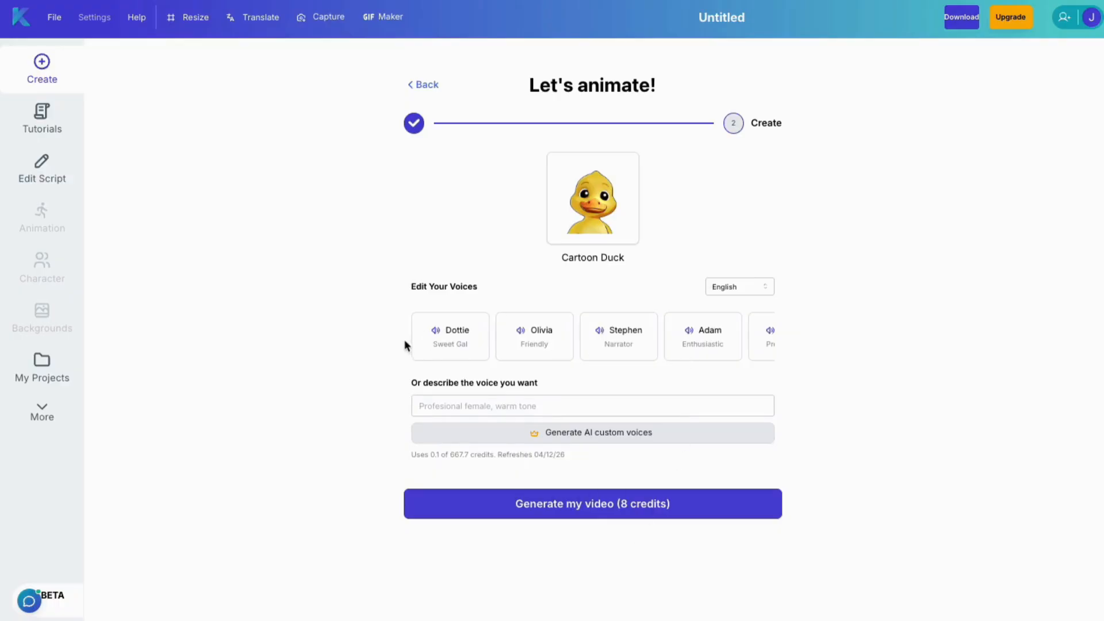
pyautogui.click(537, 344)
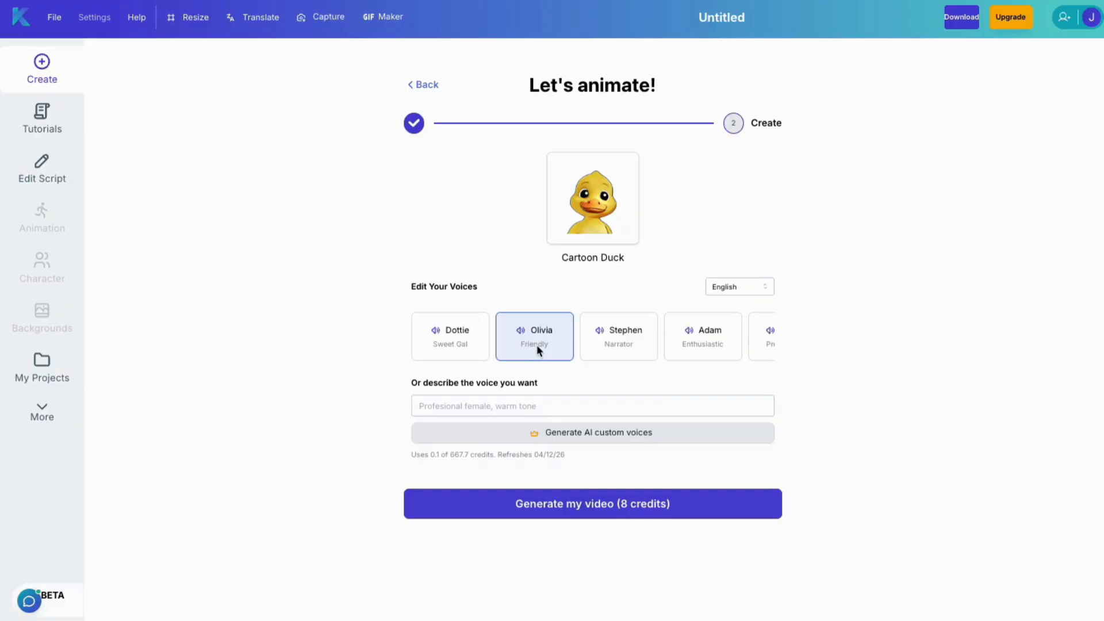
pyautogui.click(647, 343)
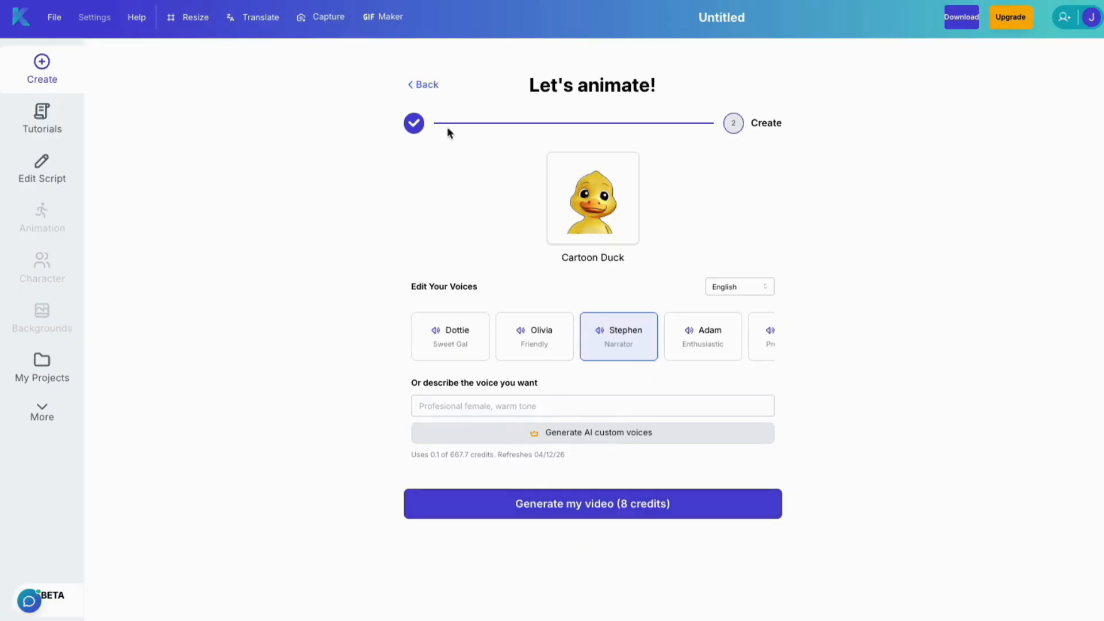
# Go back to the video type choice and choose to make a music video instead
pyautogui.click(426, 86)
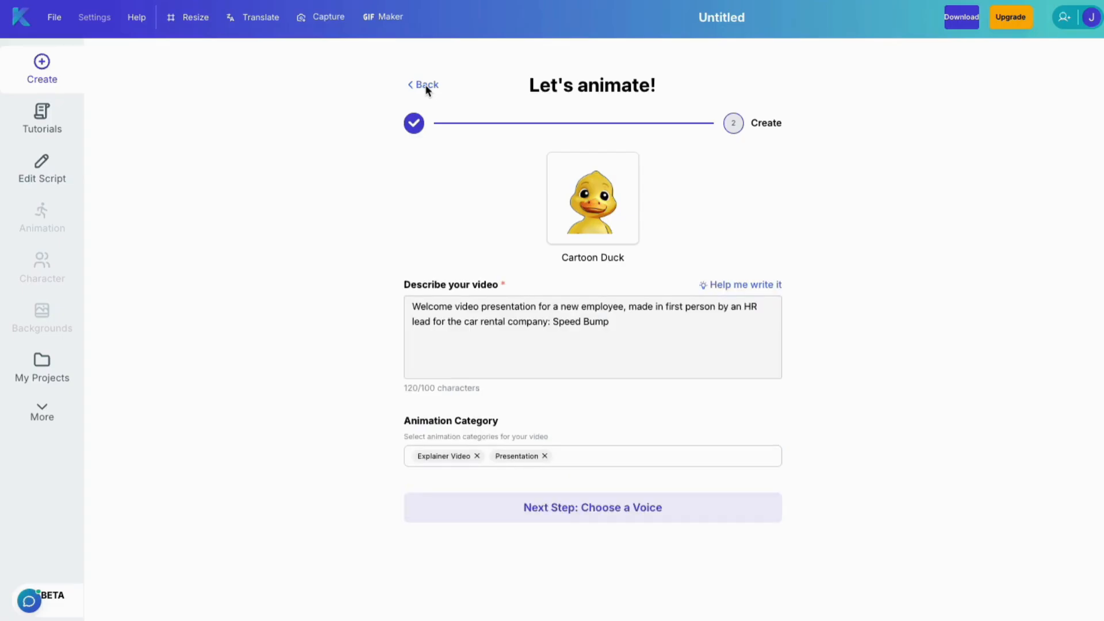
pyautogui.click(426, 86)
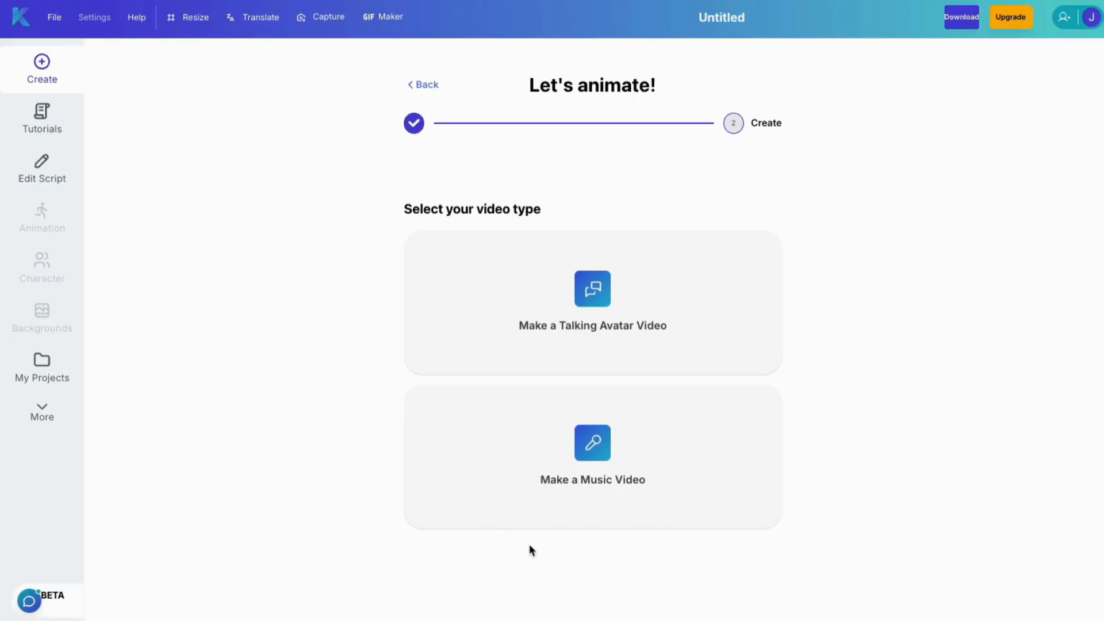
pyautogui.click(525, 449)
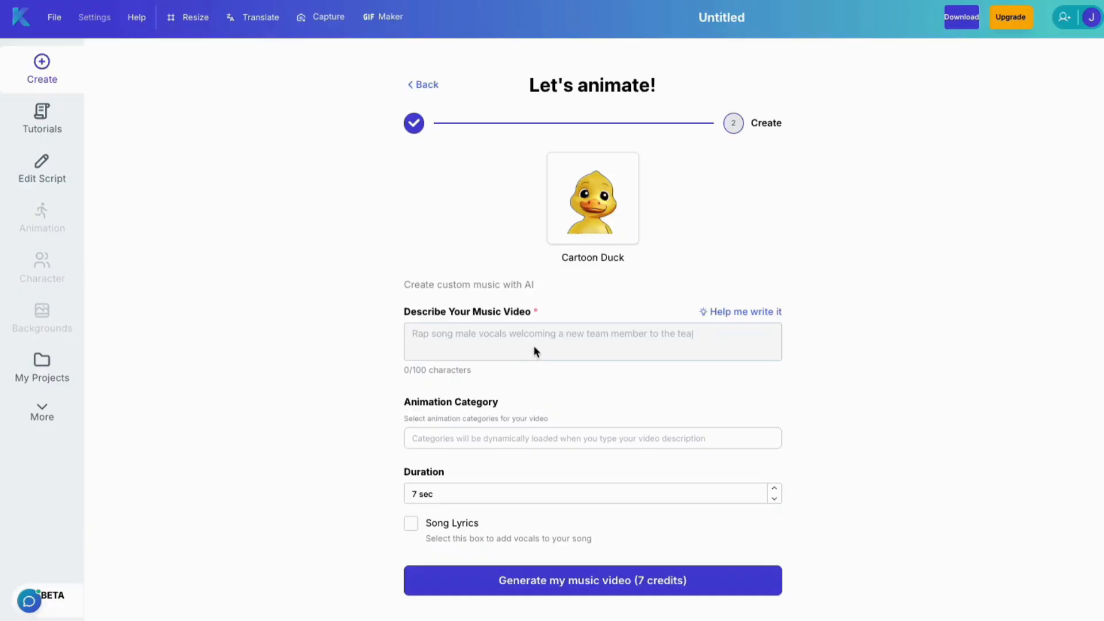
# Cycle the suggested music video descriptions up to the reggae song with male vocals about creating a tutorial video in three steps
pyautogui.click(754, 311)
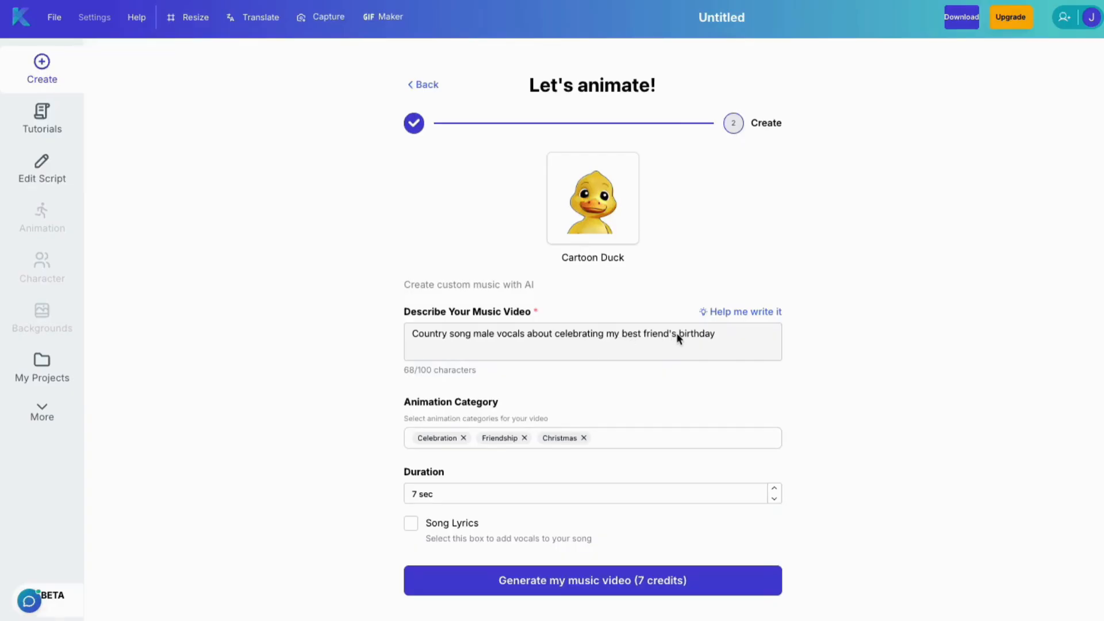
pyautogui.click(751, 314)
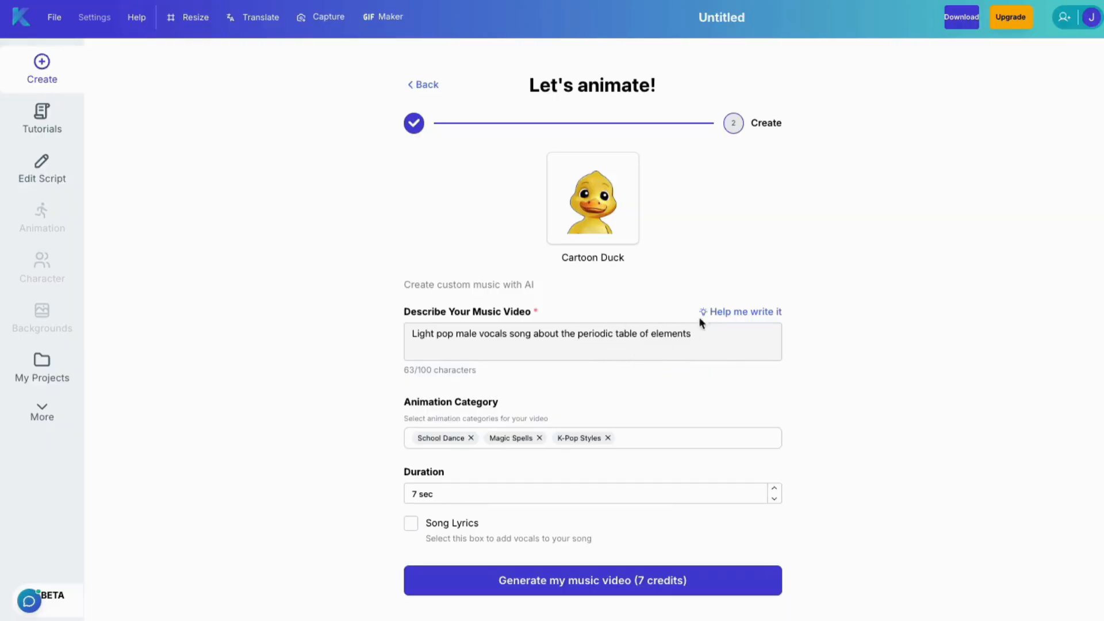
pyautogui.click(757, 313)
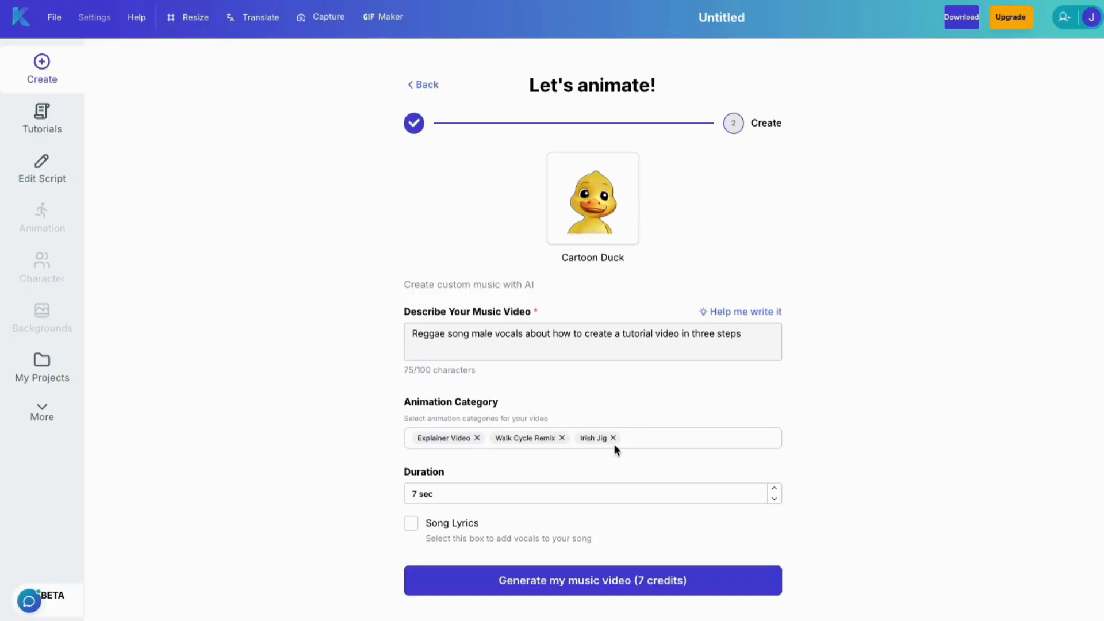
# Remove the Irish Jig and Walk Cycle Remix animation categories, keeping only Explainer Video
pyautogui.click(563, 438)
pyautogui.click(528, 439)
pyautogui.click(547, 439)
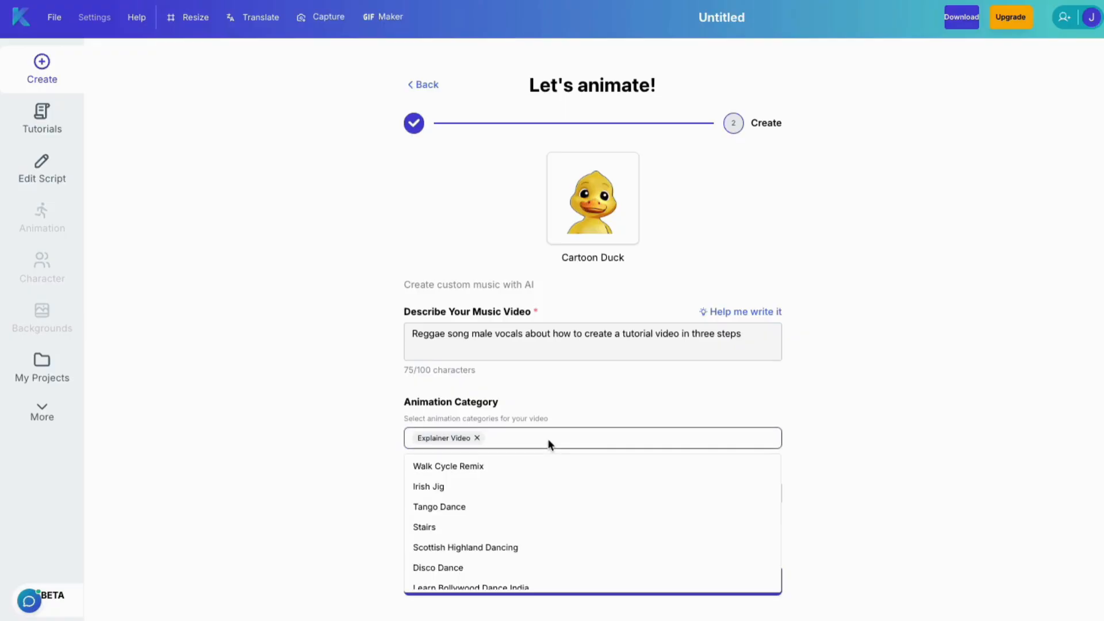
# Add Teaching and Professor to the music video's animation categories
pyautogui.scroll(-3, 484, 533)
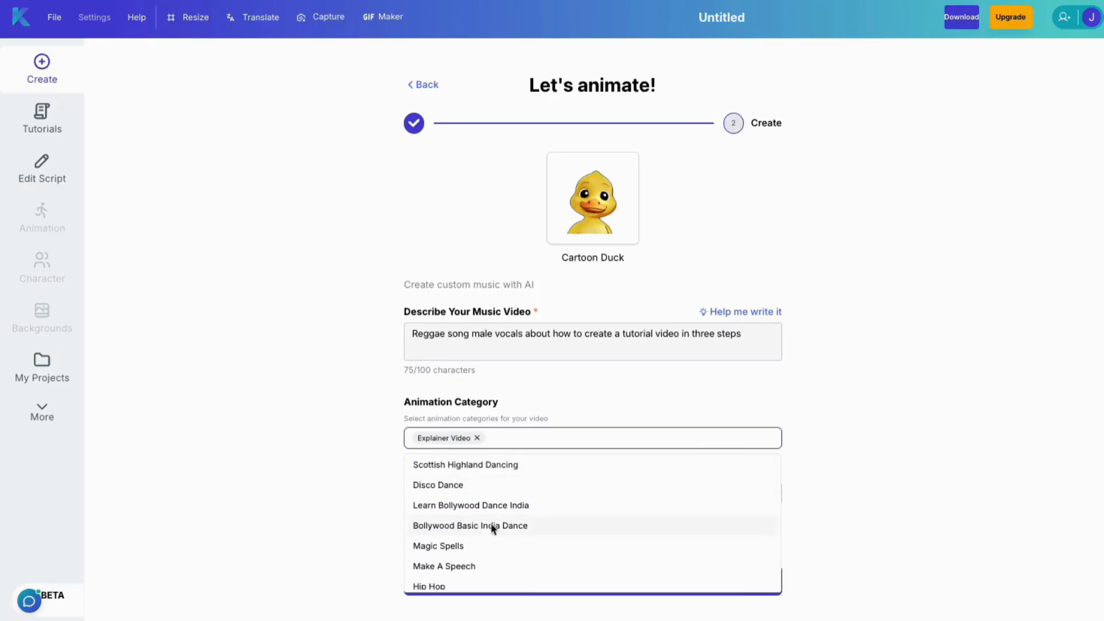
pyautogui.scroll(-3, 490, 537)
pyautogui.scroll(-3, 490, 523)
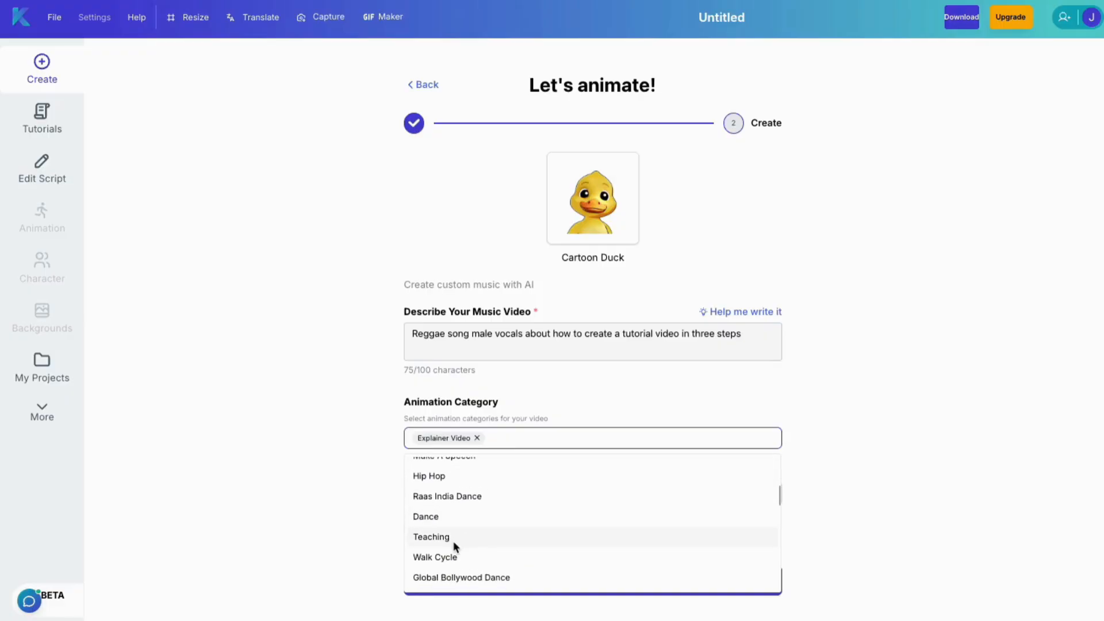
pyautogui.click(454, 543)
pyautogui.scroll(-1, 527, 556)
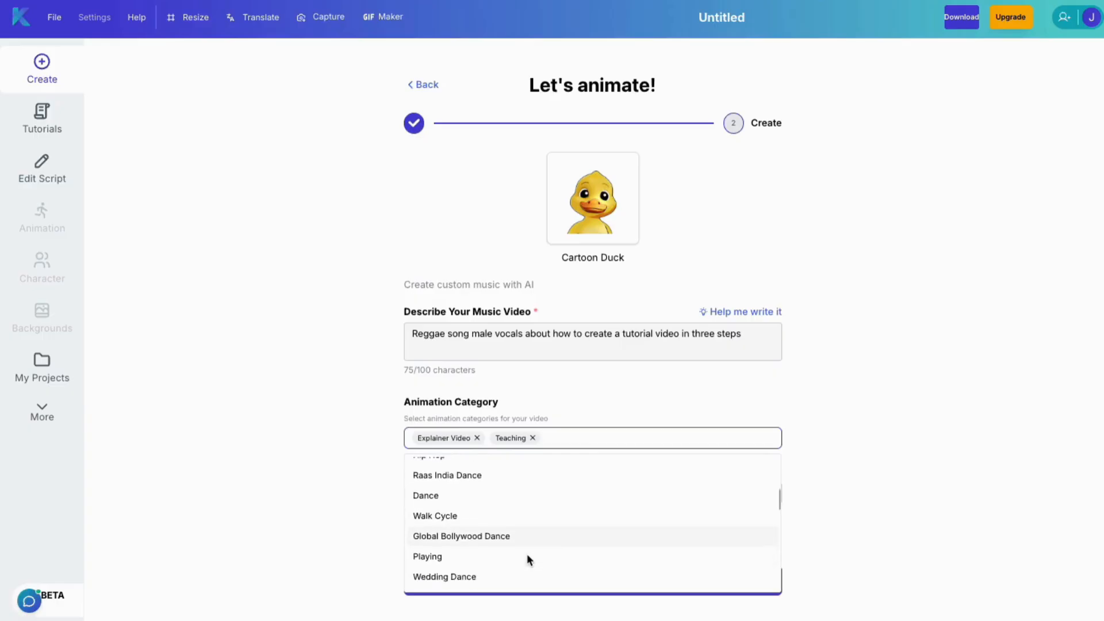
pyautogui.scroll(-6, 526, 556)
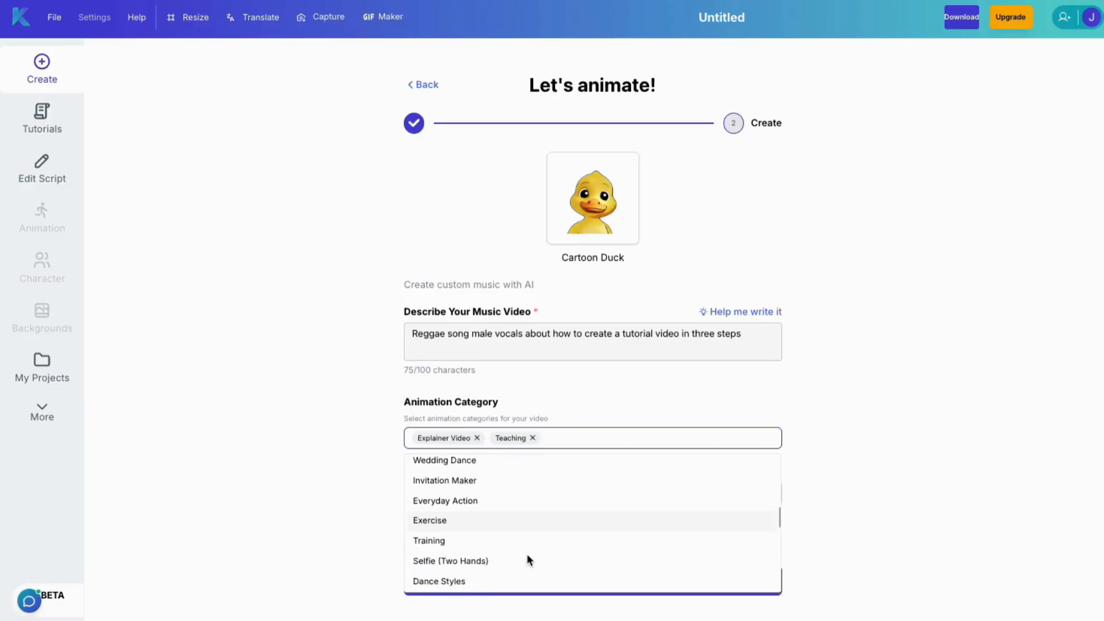
pyautogui.scroll(-7, 526, 559)
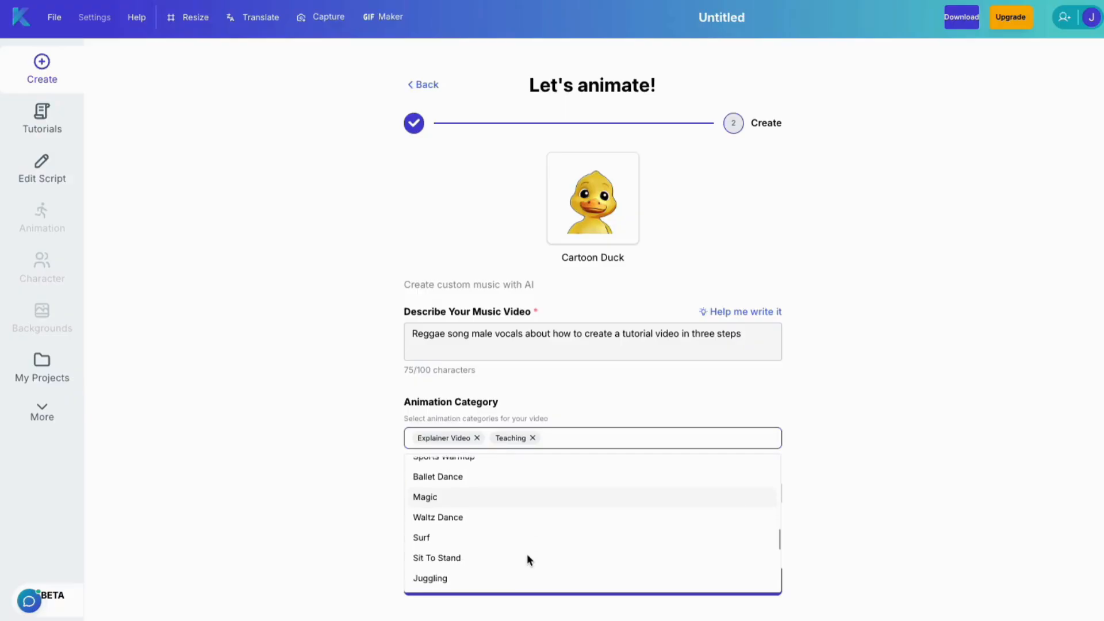
pyautogui.scroll(-4, 527, 560)
pyautogui.click(471, 550)
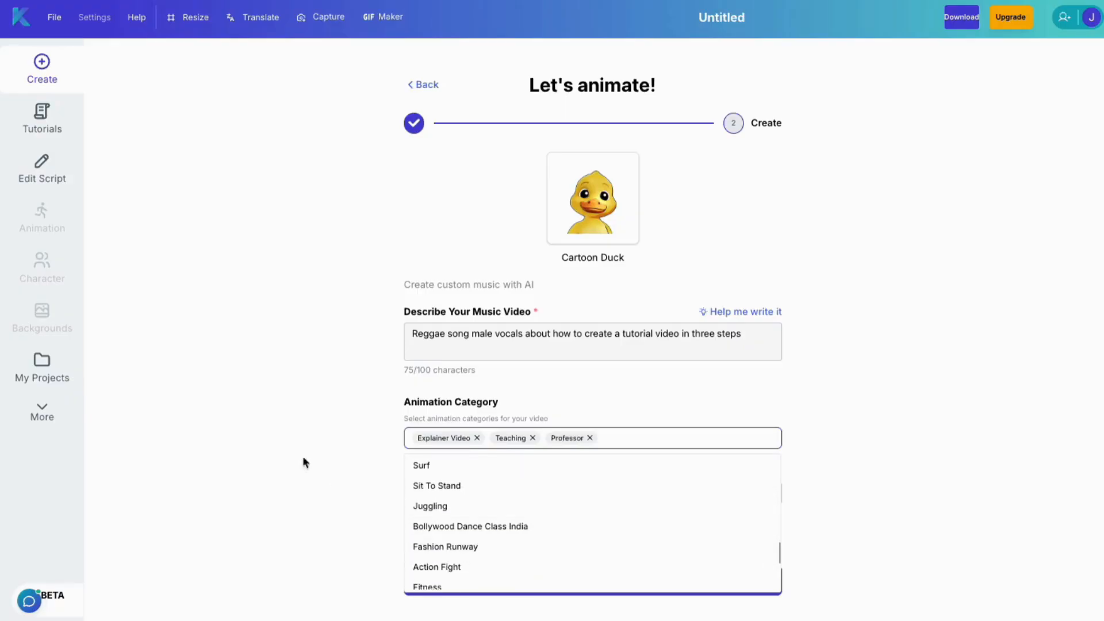
pyautogui.click(272, 425)
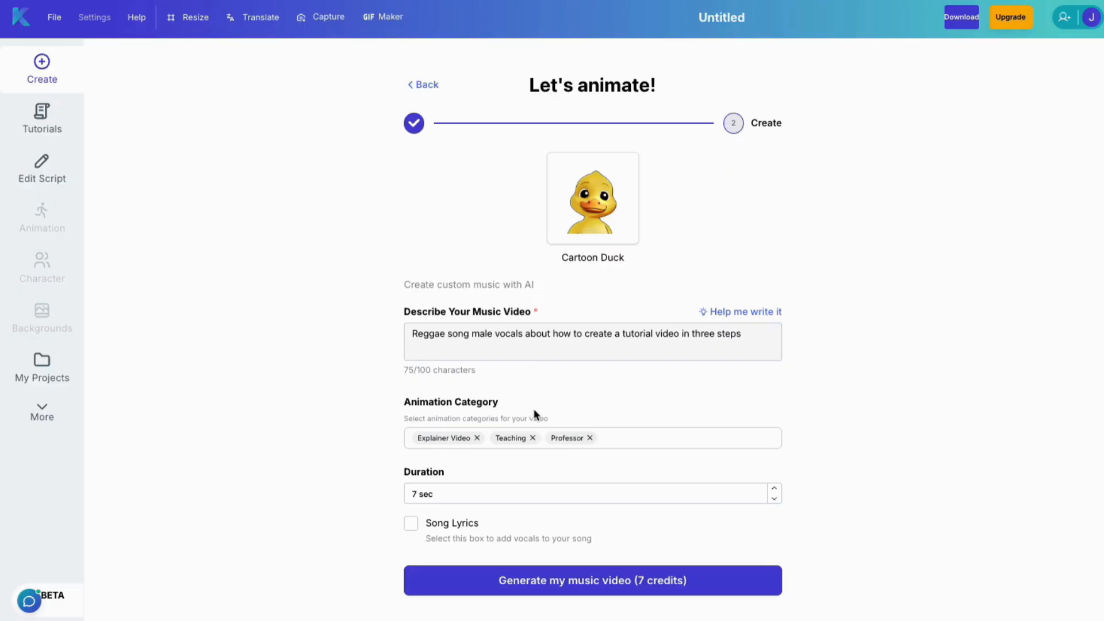
# Set the music video's duration to 15 sec and enable song lyrics
pyautogui.click(776, 488)
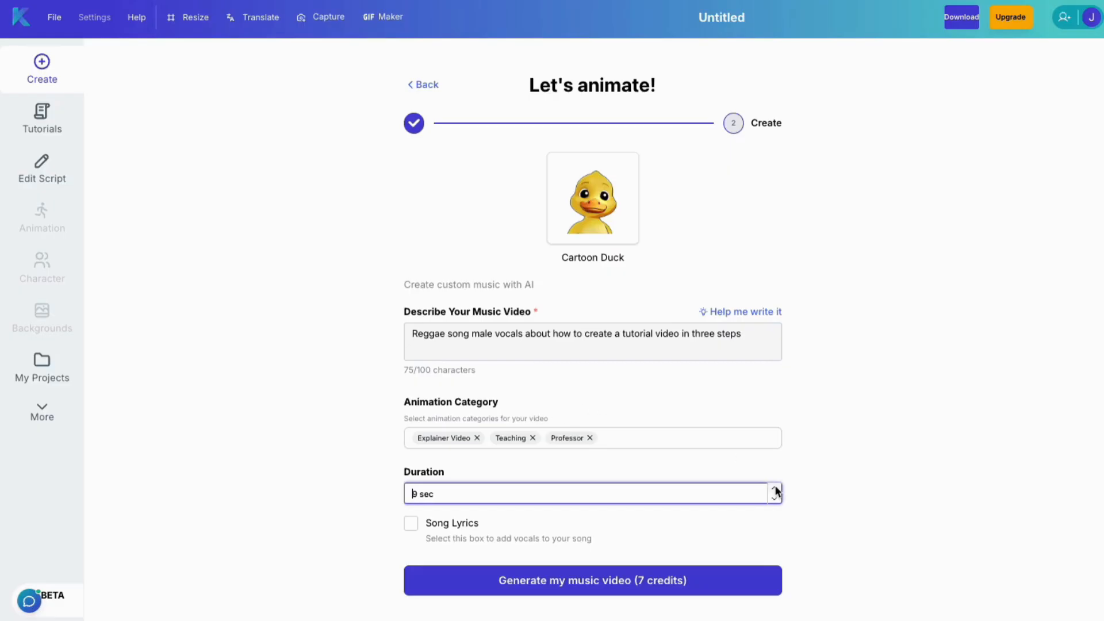
pyautogui.click(775, 488)
pyautogui.click(775, 489)
pyautogui.click(776, 488)
pyautogui.click(775, 488)
pyautogui.click(776, 489)
pyautogui.click(775, 488)
pyautogui.click(775, 498)
pyautogui.click(776, 498)
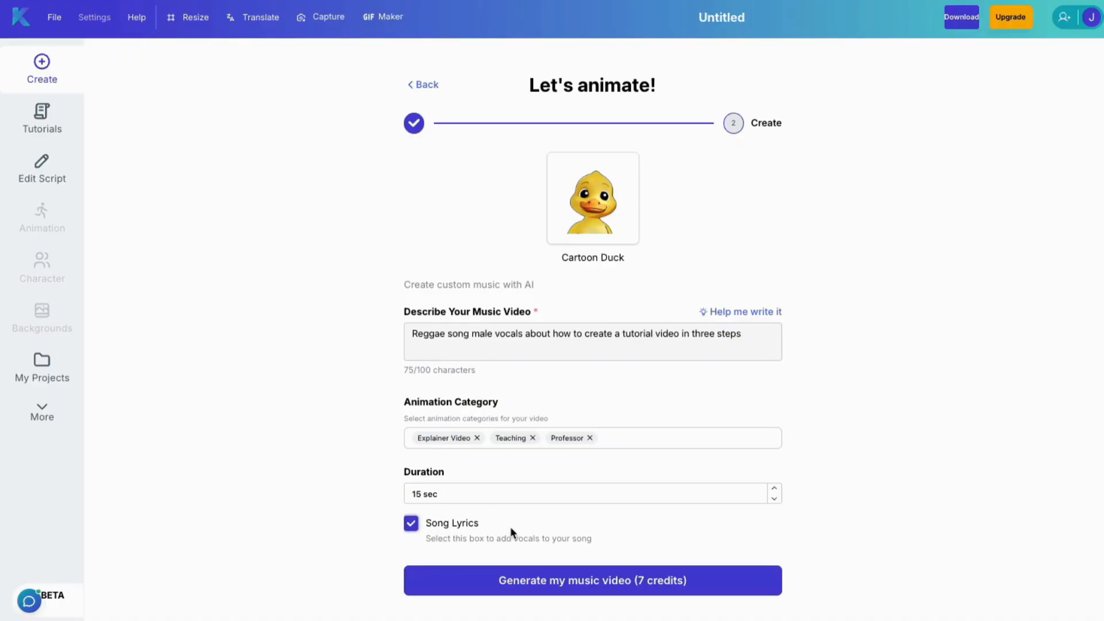
# Switch the description to the suggested country song about marketing a small business, and replace the Invitation Maker category with Conversation and Presentation
pyautogui.click(754, 313)
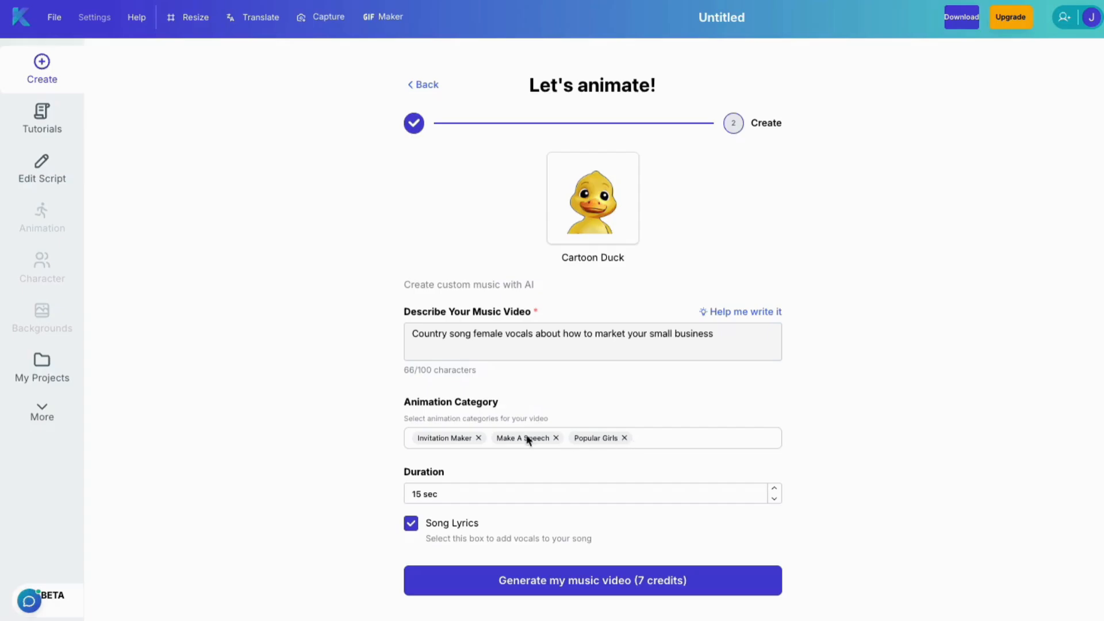
pyautogui.click(657, 439)
pyautogui.click(478, 438)
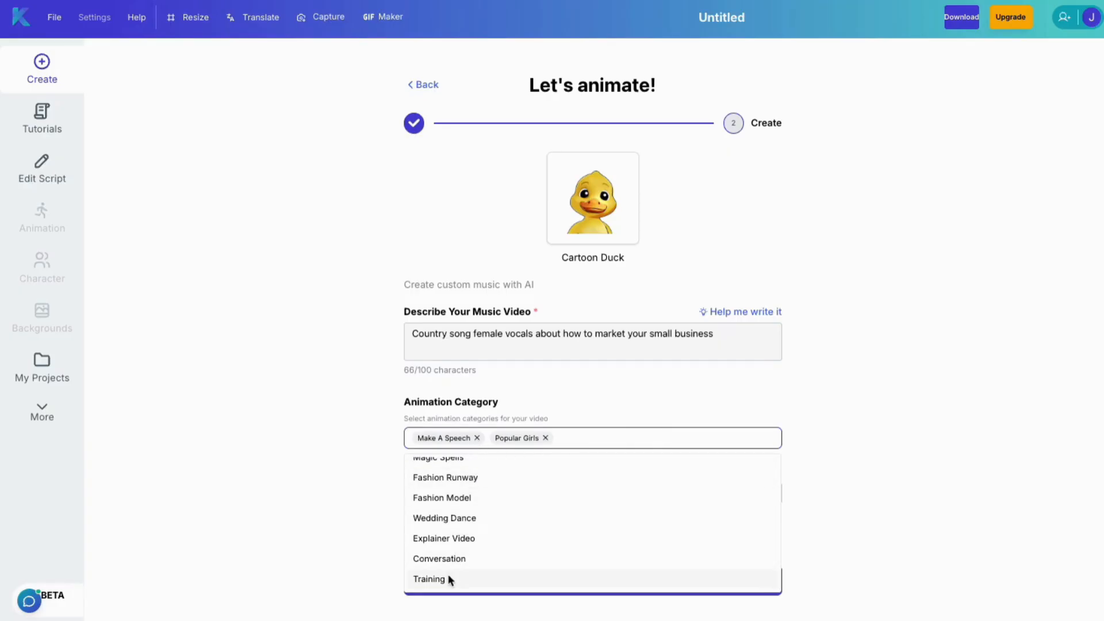
pyautogui.click(440, 559)
pyautogui.scroll(3, 465, 499)
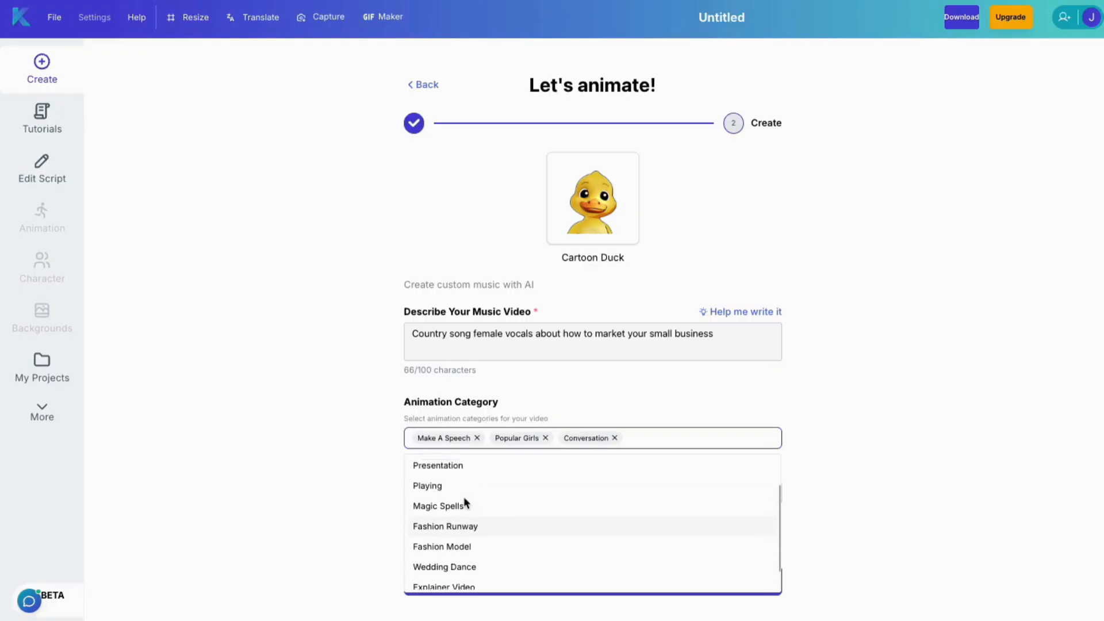
pyautogui.click(464, 506)
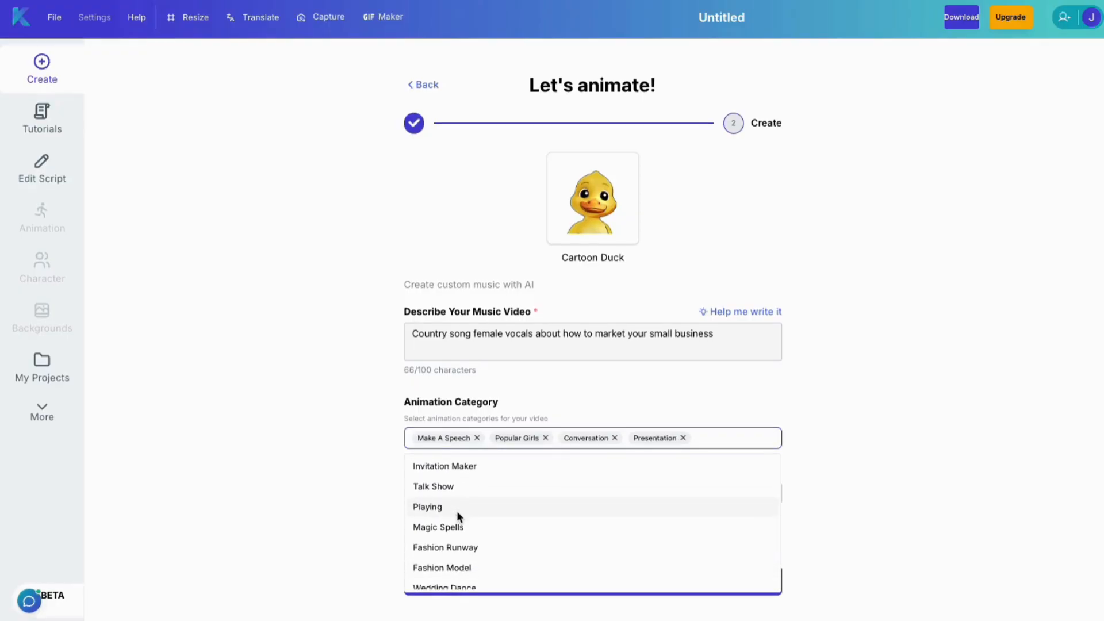
# Remove the Make A Speech and Popular Girls animation categories and generate the music video
pyautogui.click(477, 439)
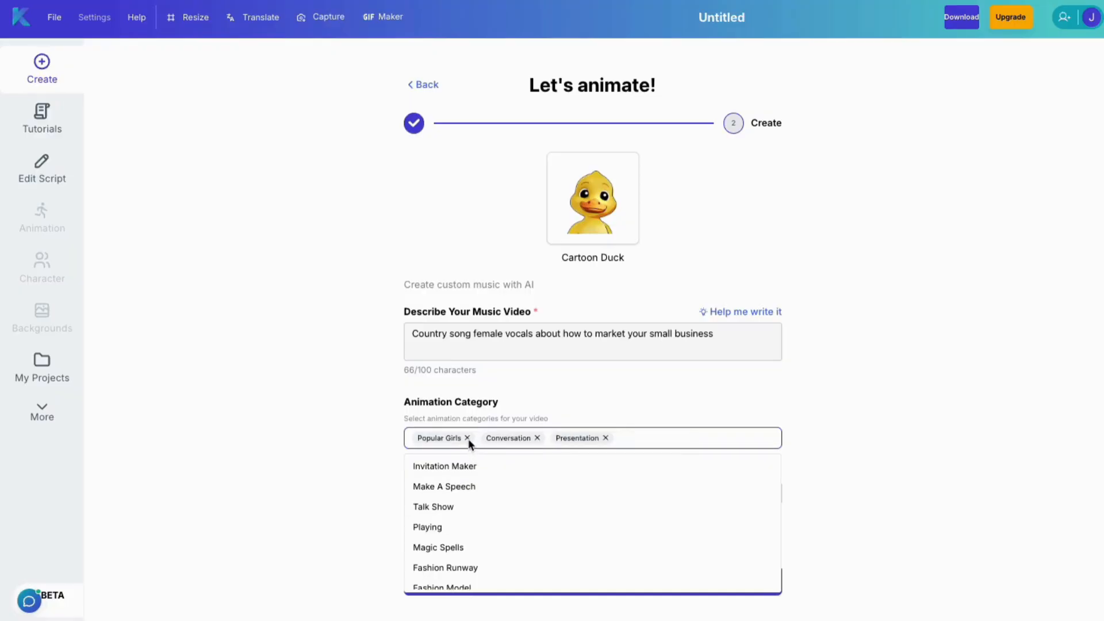
pyautogui.click(468, 439)
pyautogui.click(775, 367)
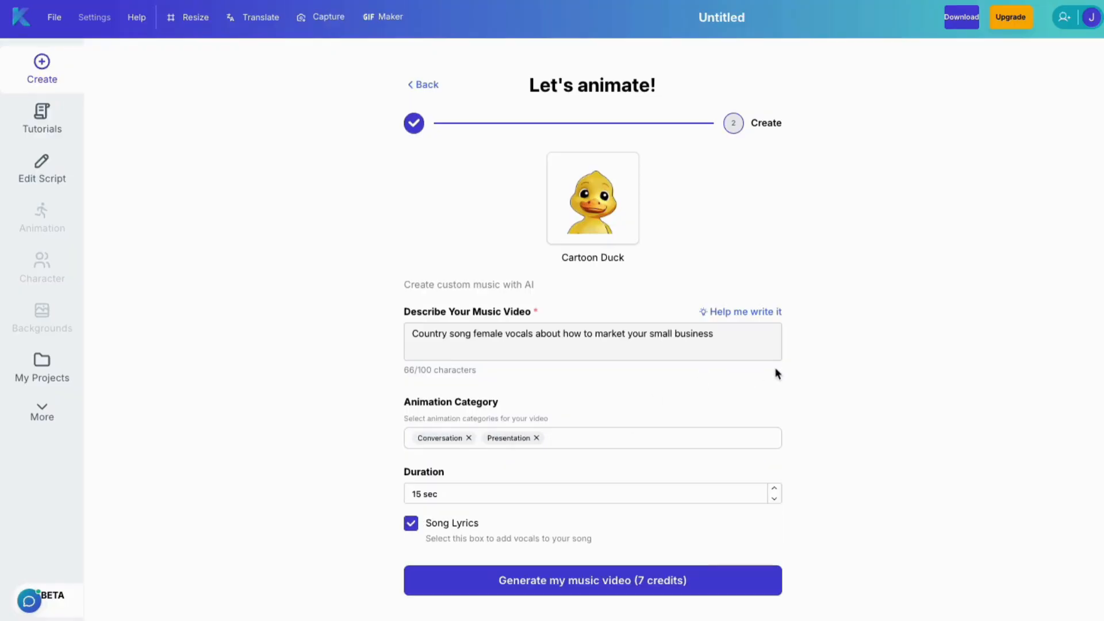
pyautogui.click(536, 582)
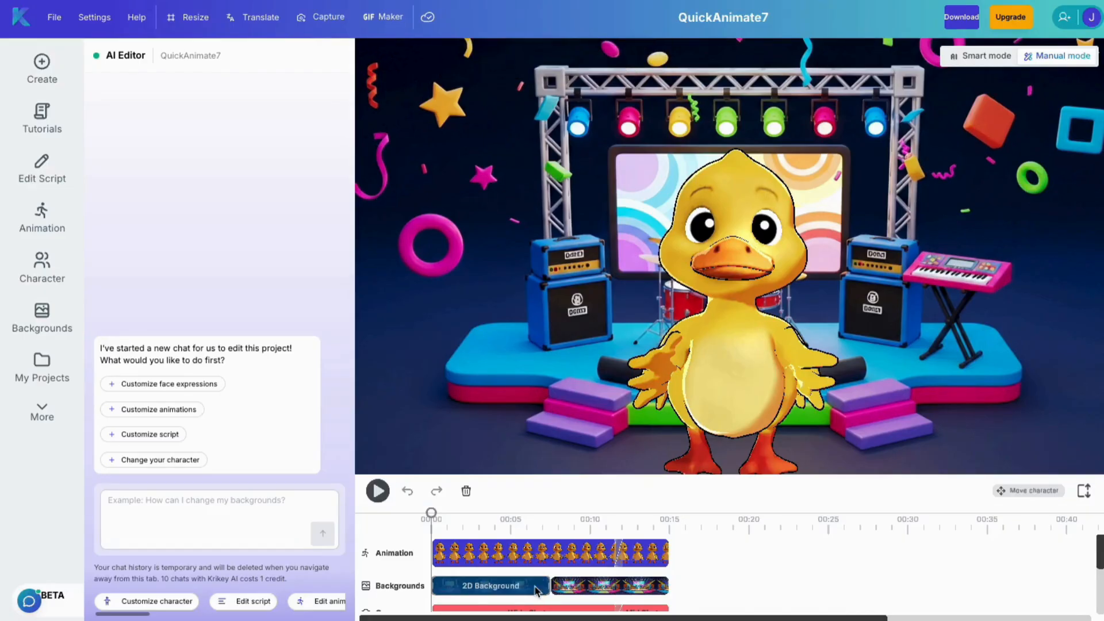
# Play back the generated duck music video, pause near its end and return the playhead to the start
pyautogui.click(377, 492)
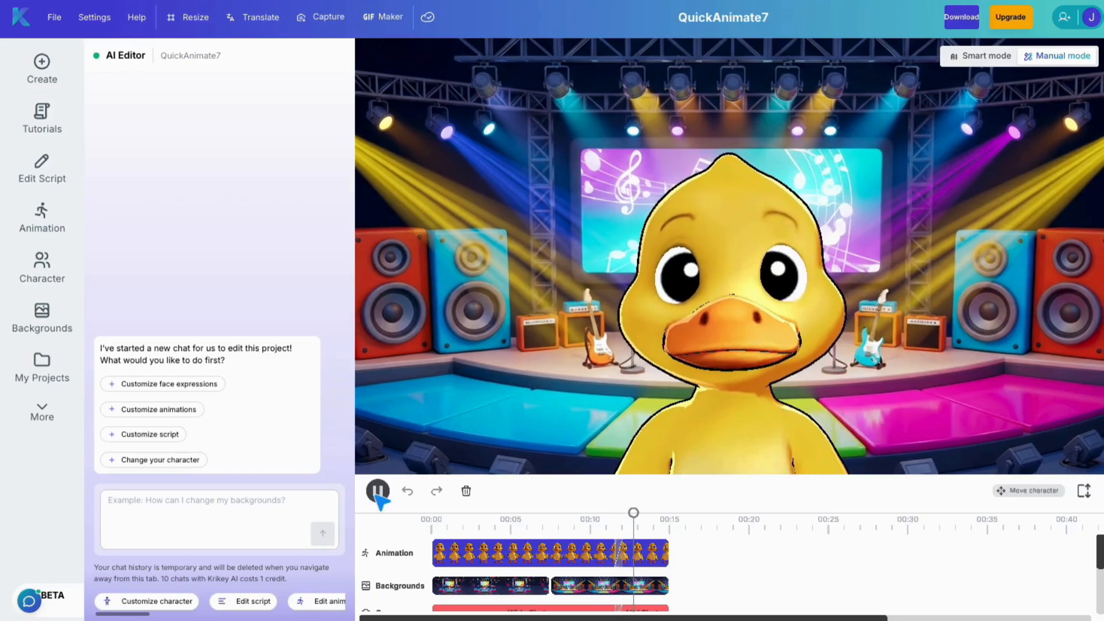
pyautogui.click(378, 491)
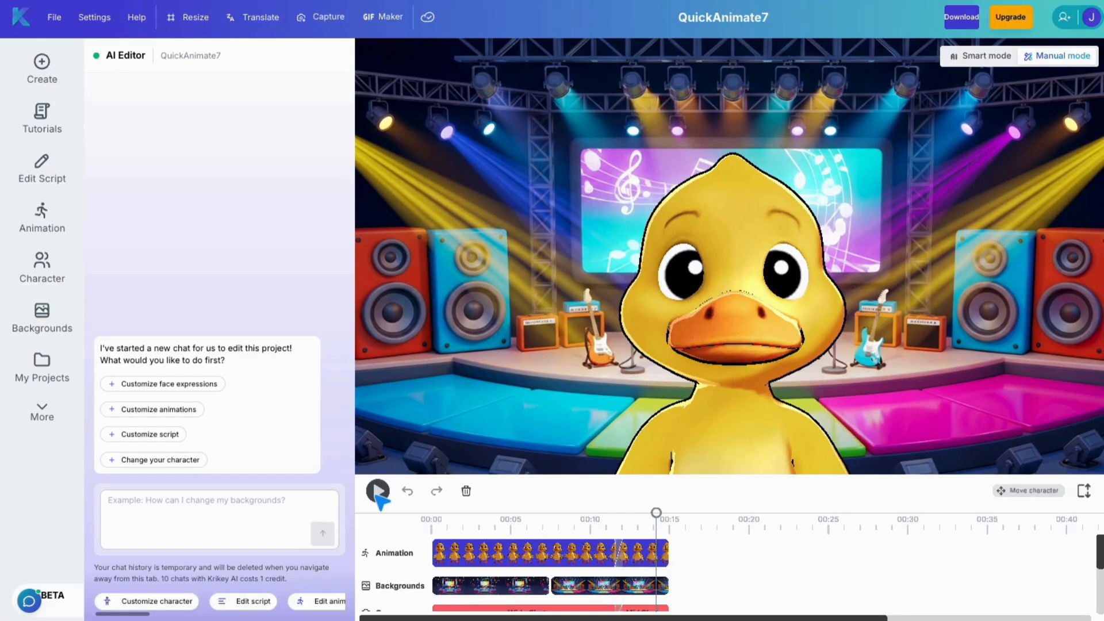
pyautogui.moveTo(657, 513); pyautogui.dragTo(423, 541)
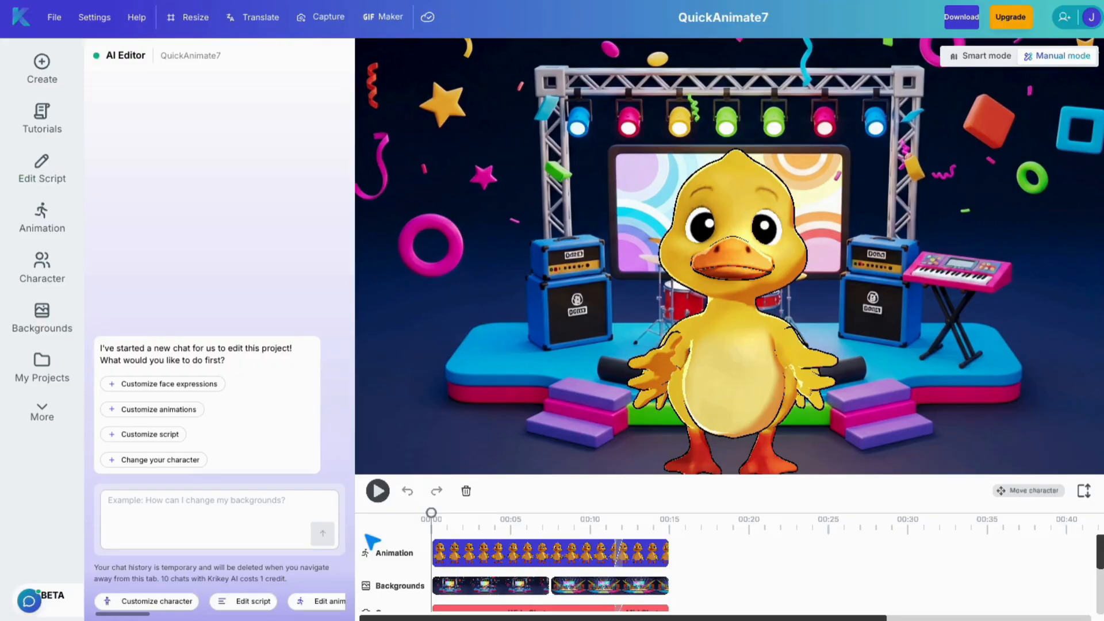
pyautogui.click(55, 19)
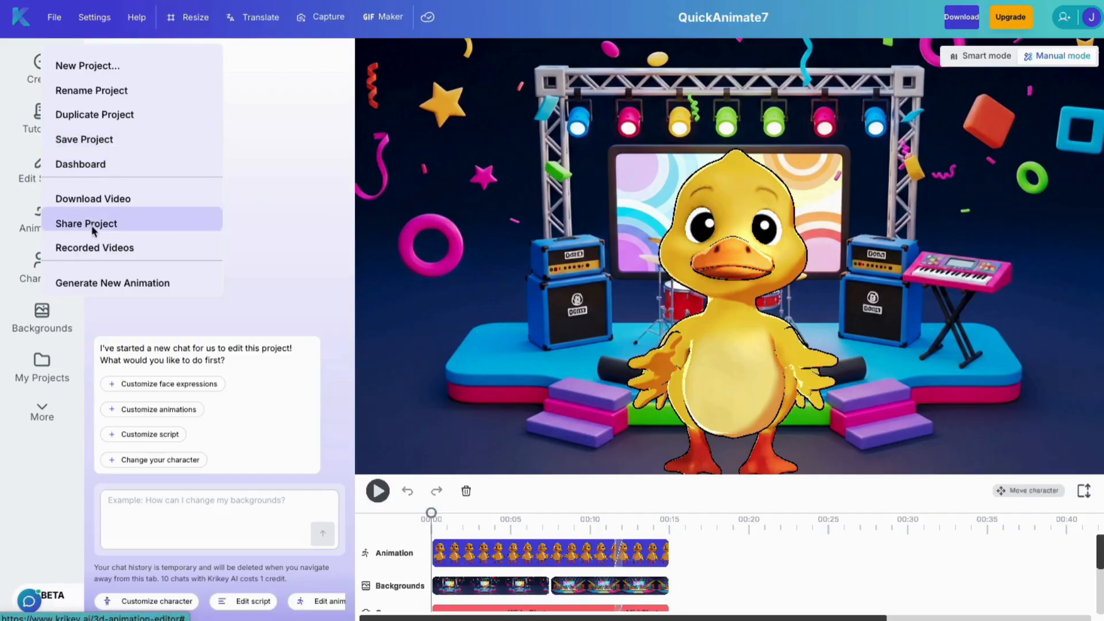
pyautogui.click(92, 17)
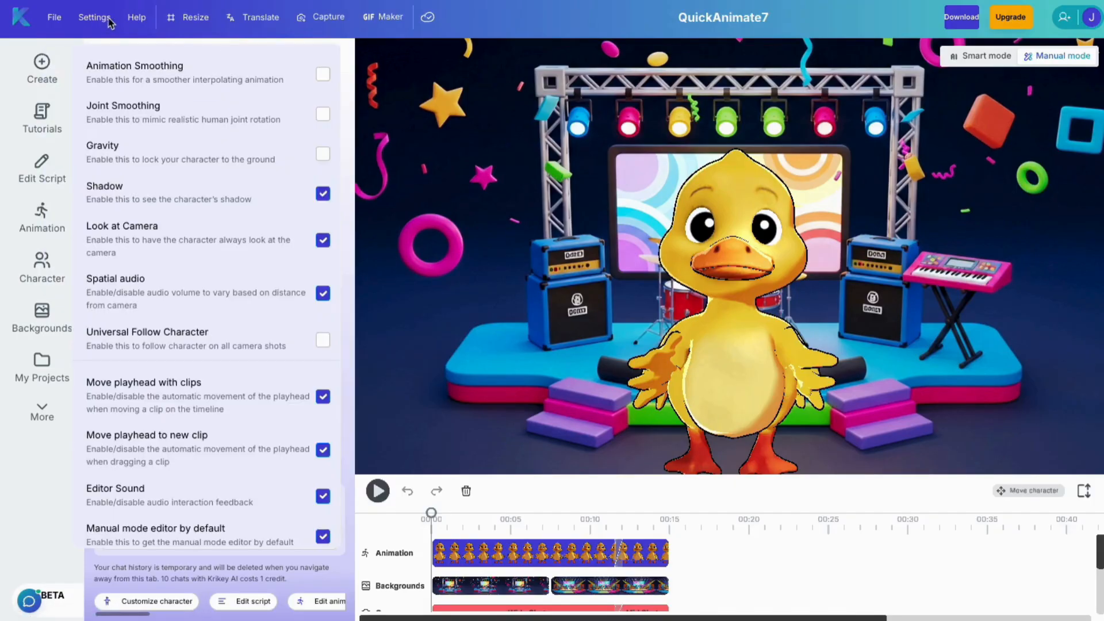
pyautogui.click(144, 18)
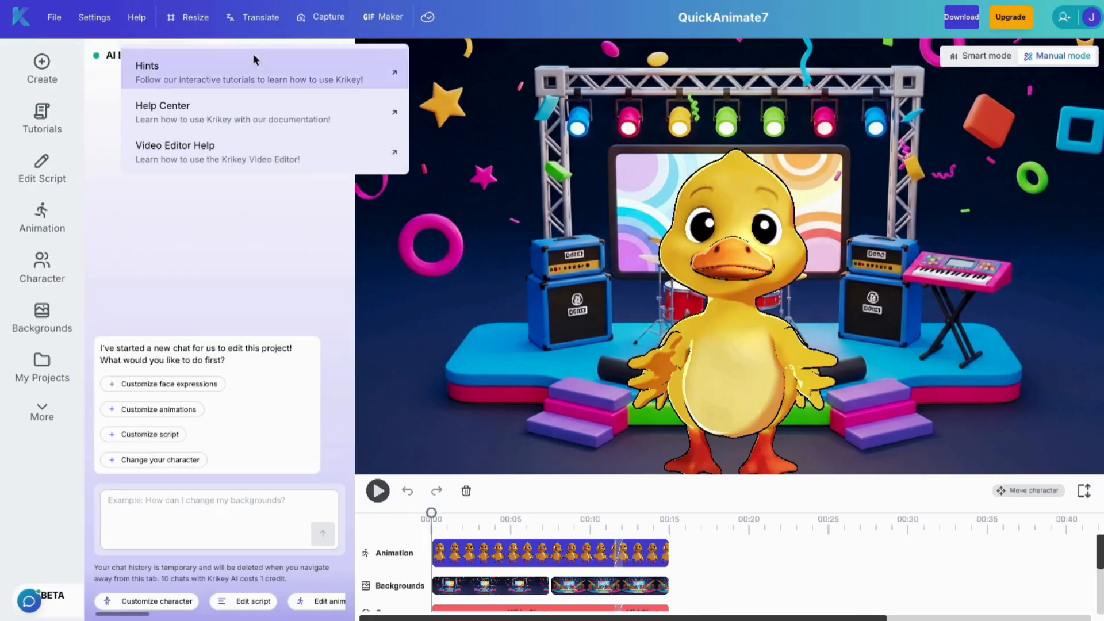
# Resize the video to the Instagram Story format, 1080×1920 px, and move the playhead to about 11 seconds
pyautogui.click(196, 18)
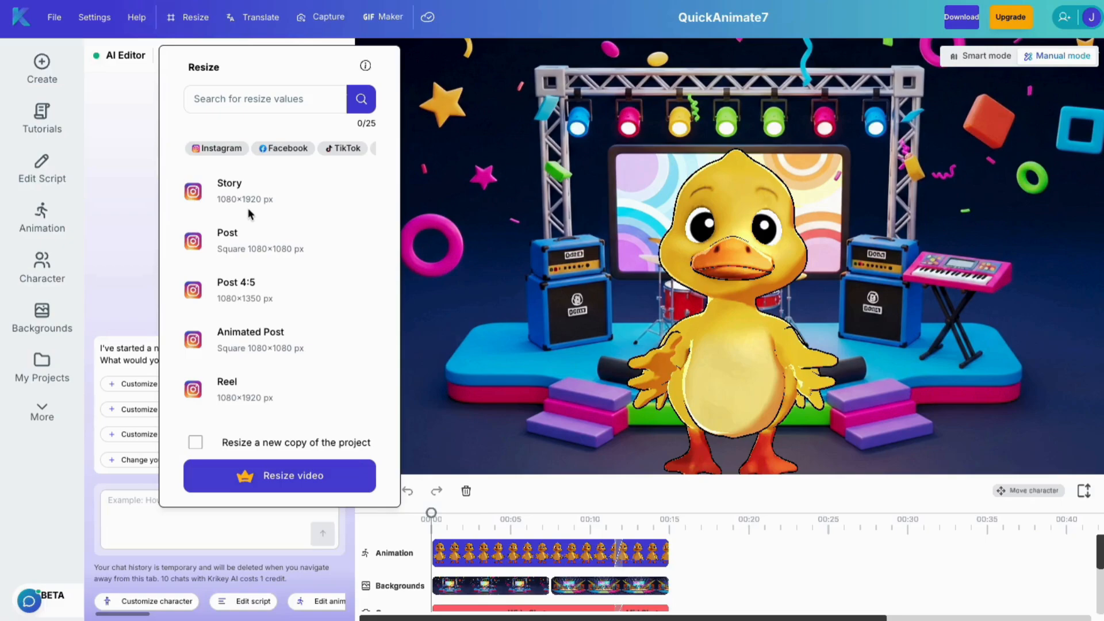
pyautogui.click(242, 190)
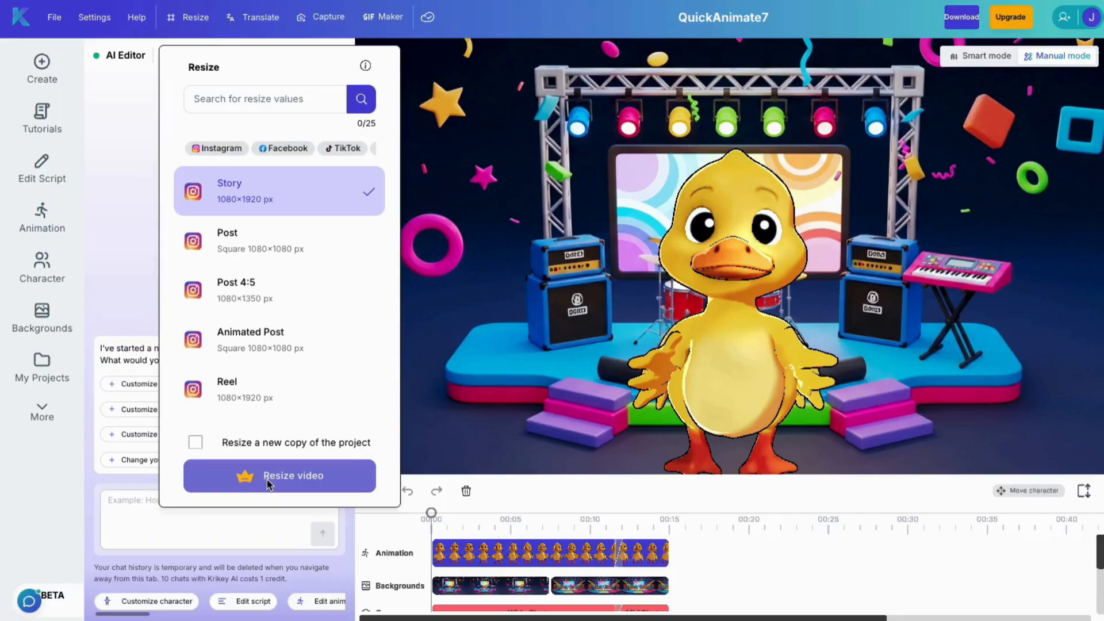
pyautogui.click(267, 481)
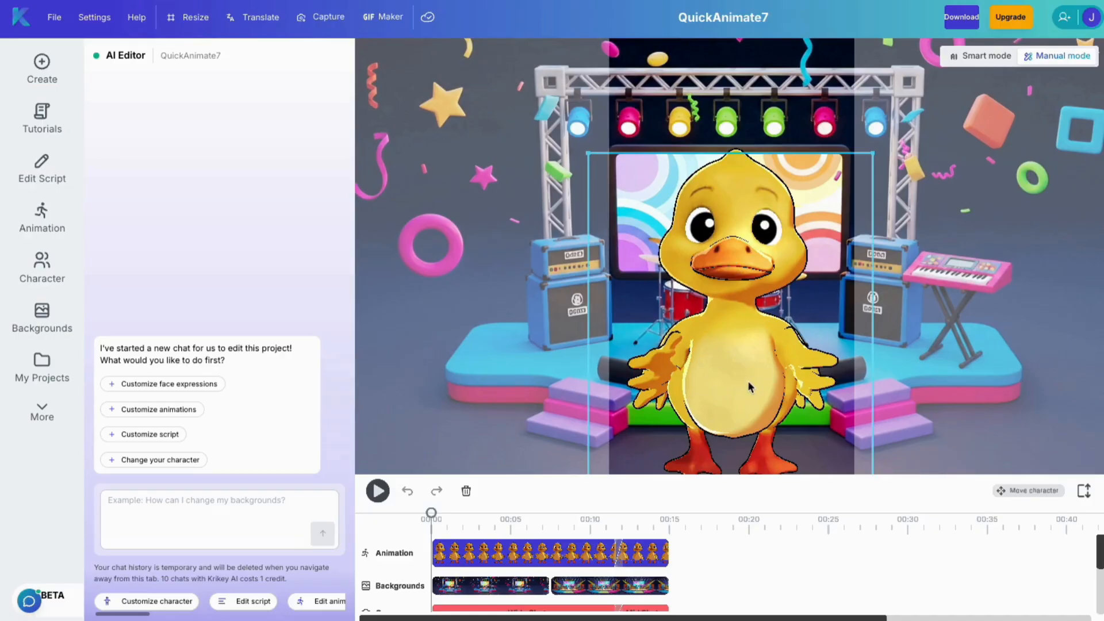
pyautogui.moveTo(431, 513); pyautogui.dragTo(614, 537)
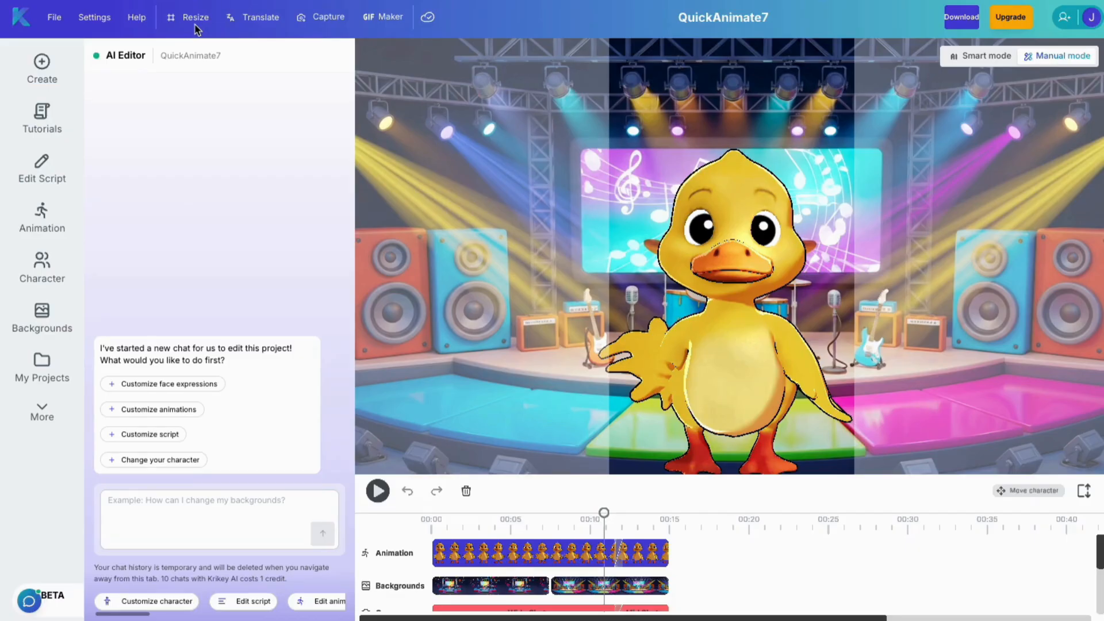
# Review the languages and voices available for translating the character's speech
pyautogui.click(257, 19)
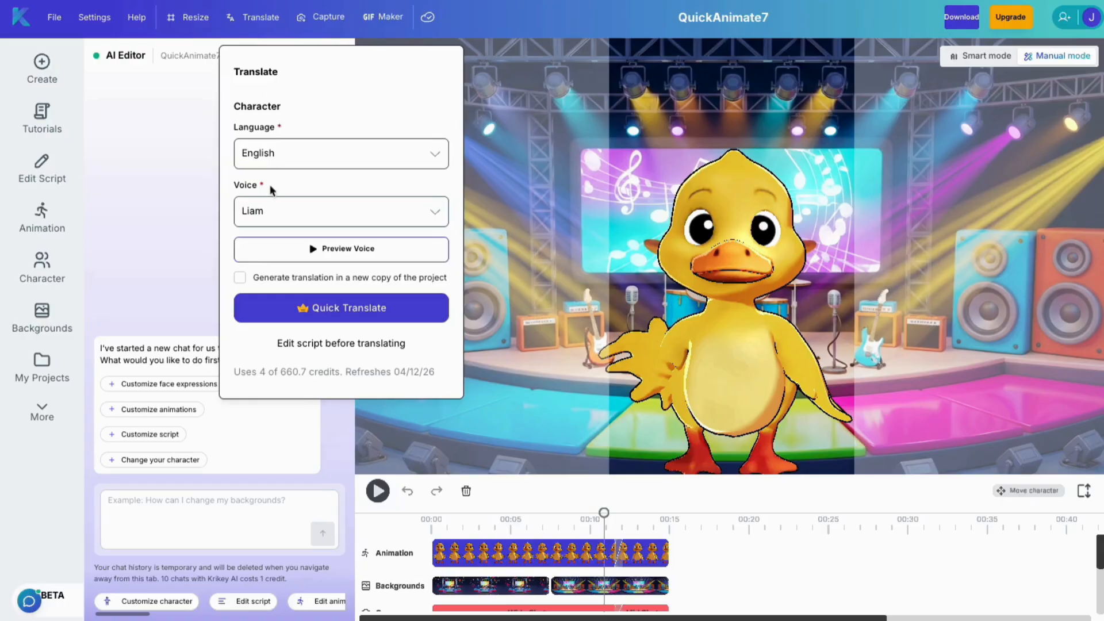
pyautogui.click(309, 151)
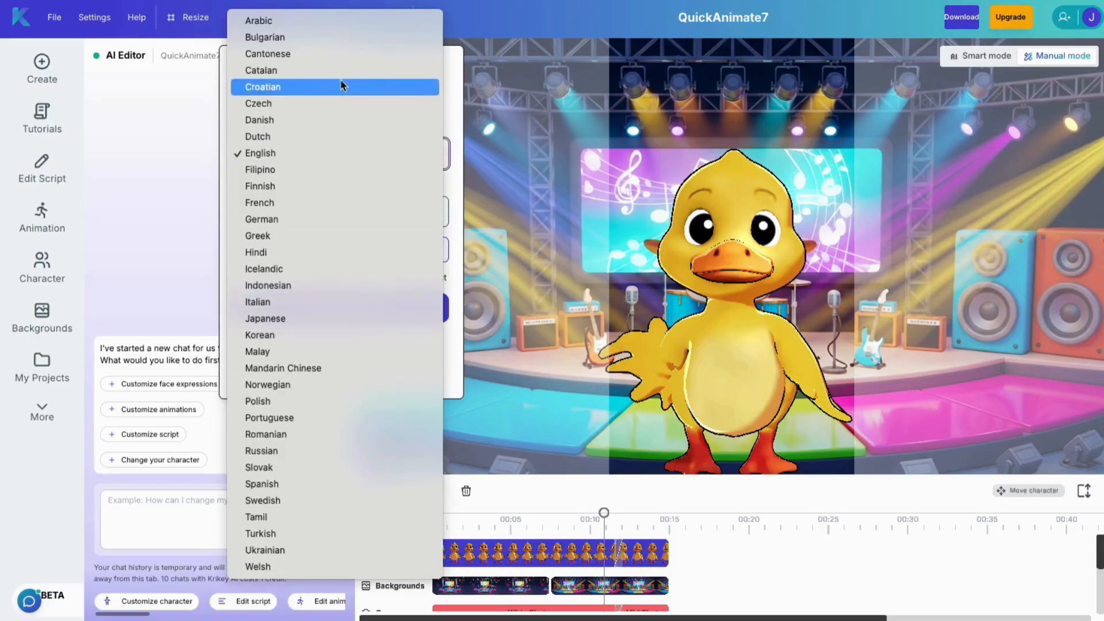
pyautogui.click(449, 104)
pyautogui.click(345, 211)
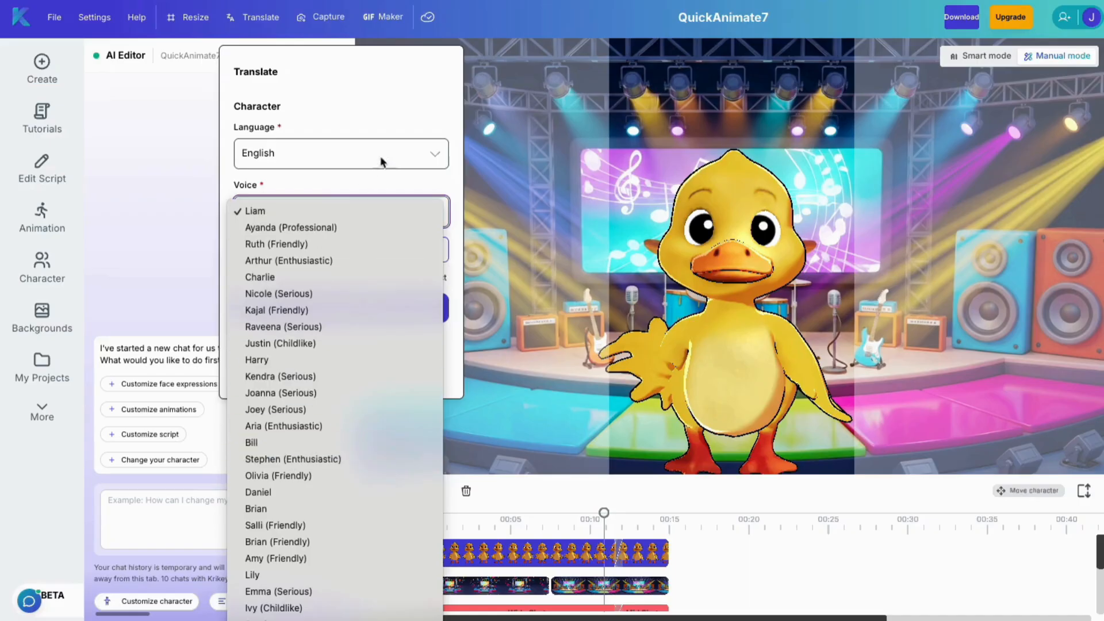
pyautogui.click(411, 182)
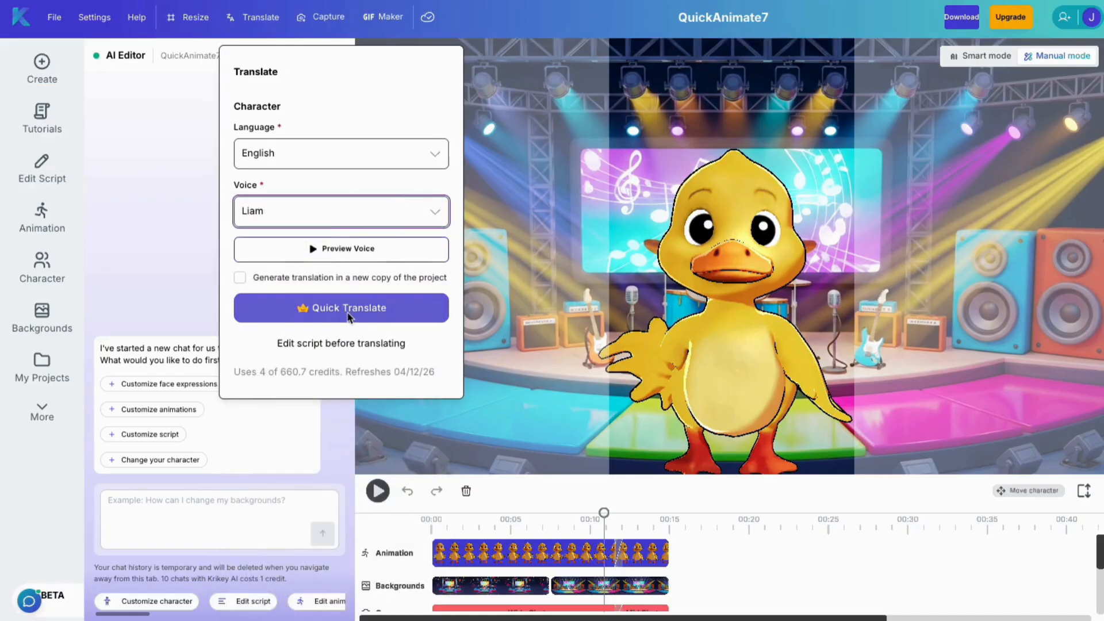
# In capture mode, enlarge the capture frame around the whole duck and try the transparent background option, leaving without taking a capture
pyautogui.click(329, 17)
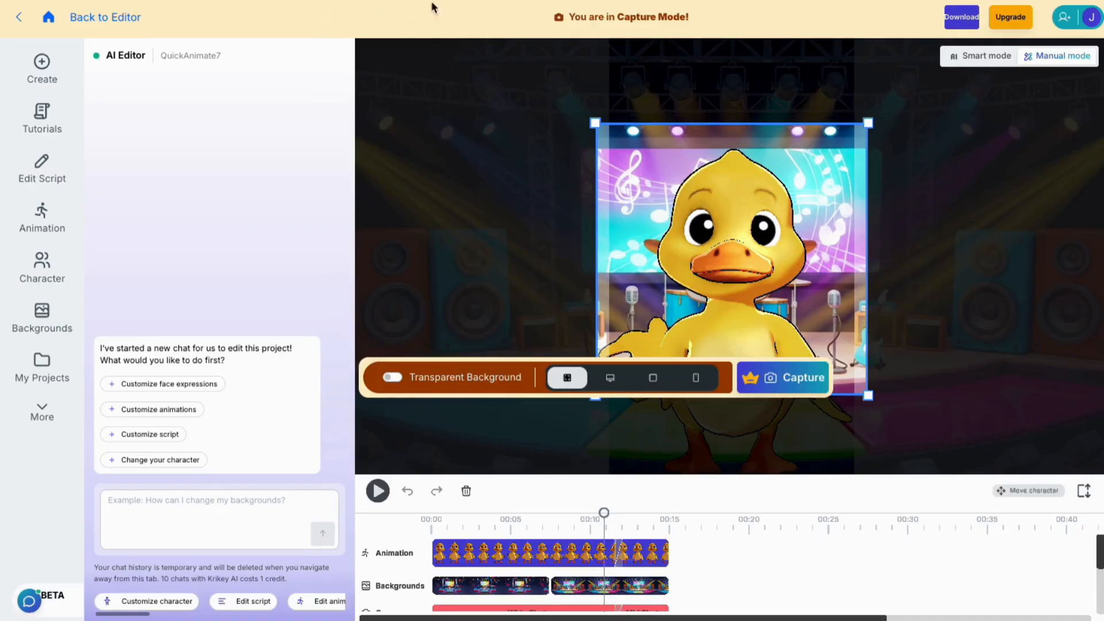
pyautogui.moveTo(538, 370); pyautogui.dragTo(705, 495)
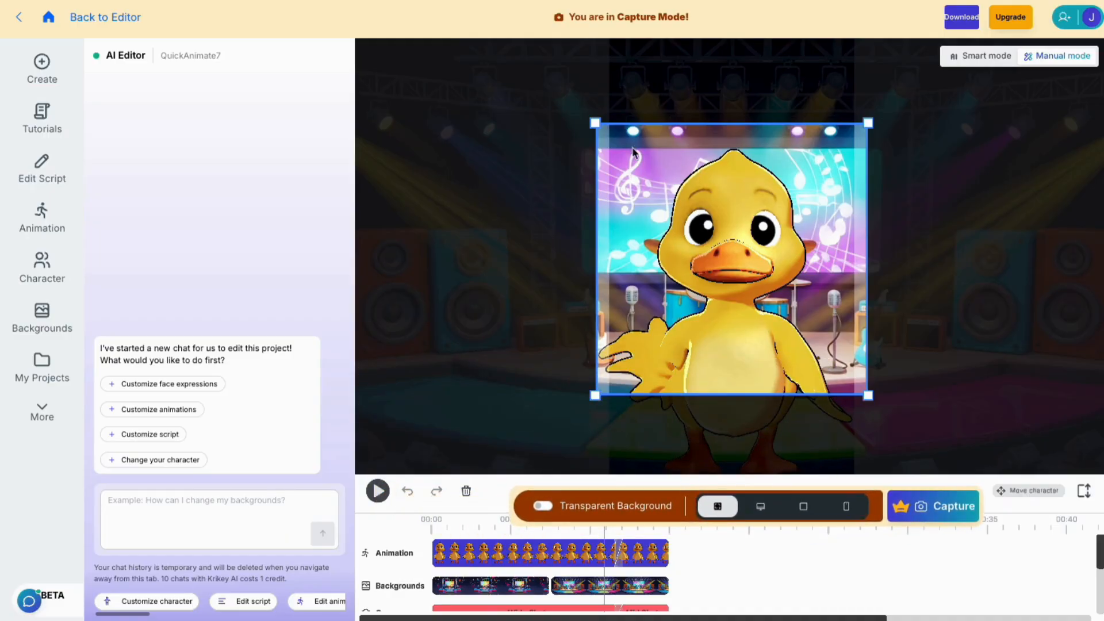
pyautogui.moveTo(595, 123); pyautogui.dragTo(525, 94)
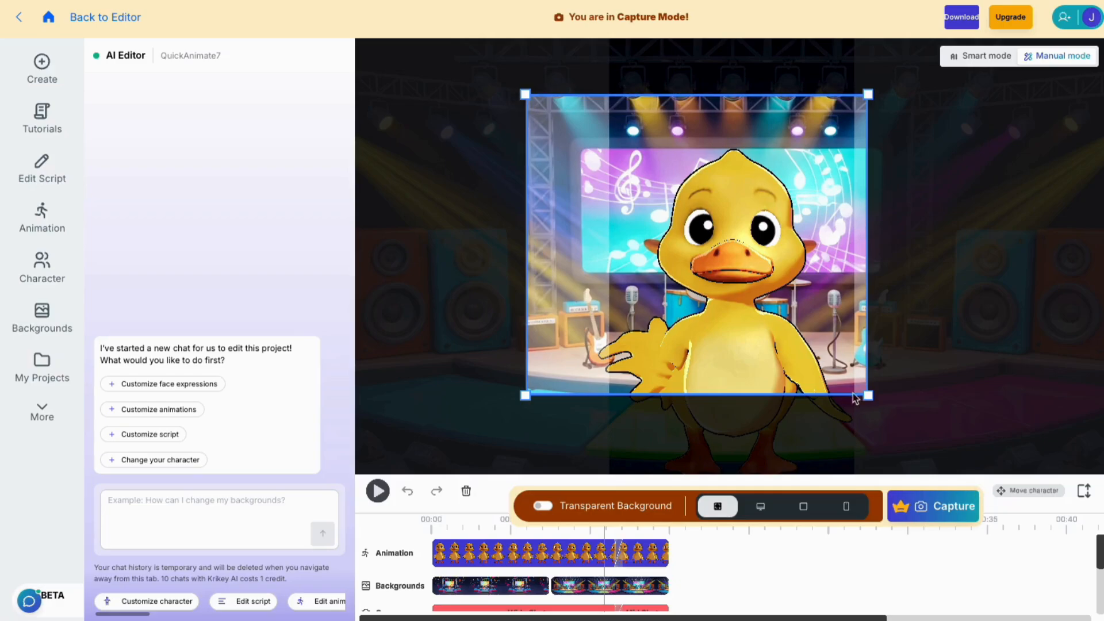
pyautogui.moveTo(870, 396); pyautogui.dragTo(915, 490)
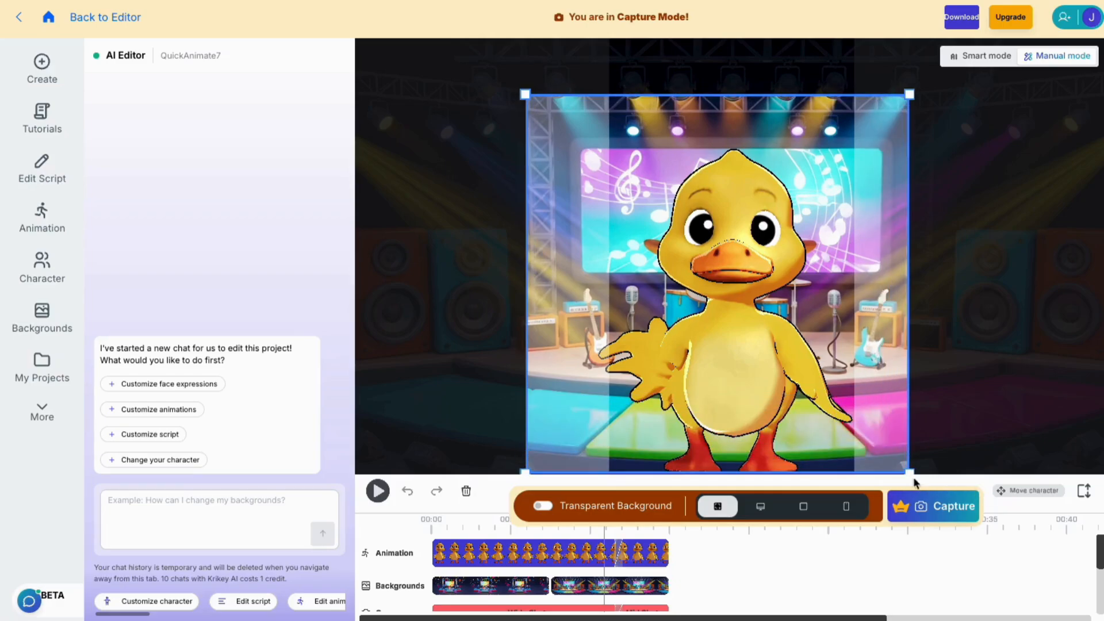
pyautogui.click(545, 507)
pyautogui.click(12, 12)
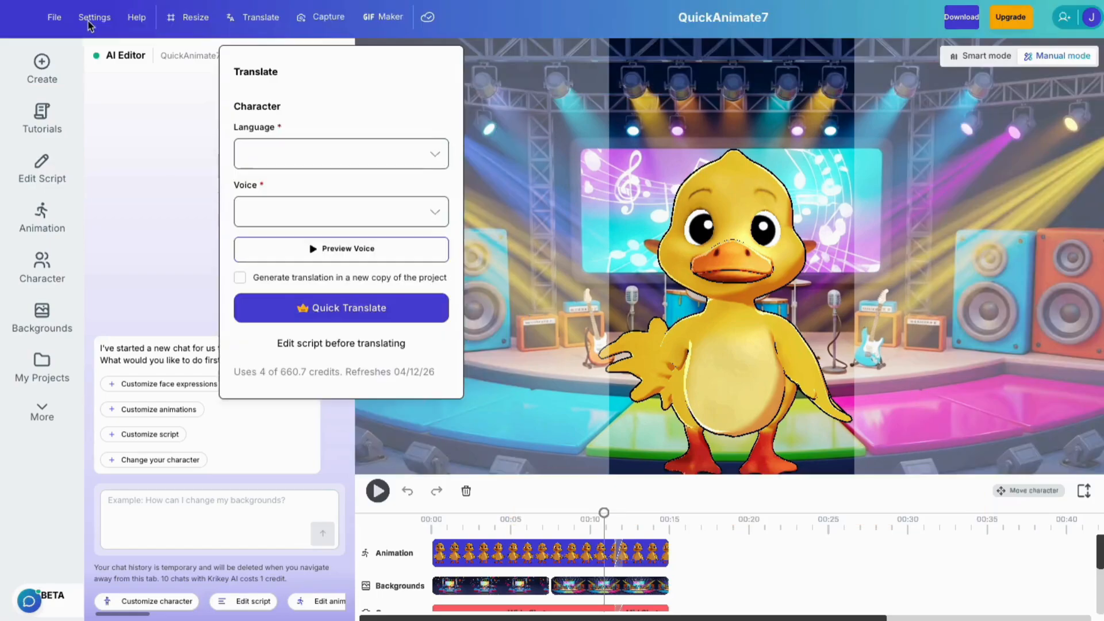
# Browse the characters and the Explainer Video animations in the transparent GIF maker, and close it
pyautogui.click(389, 18)
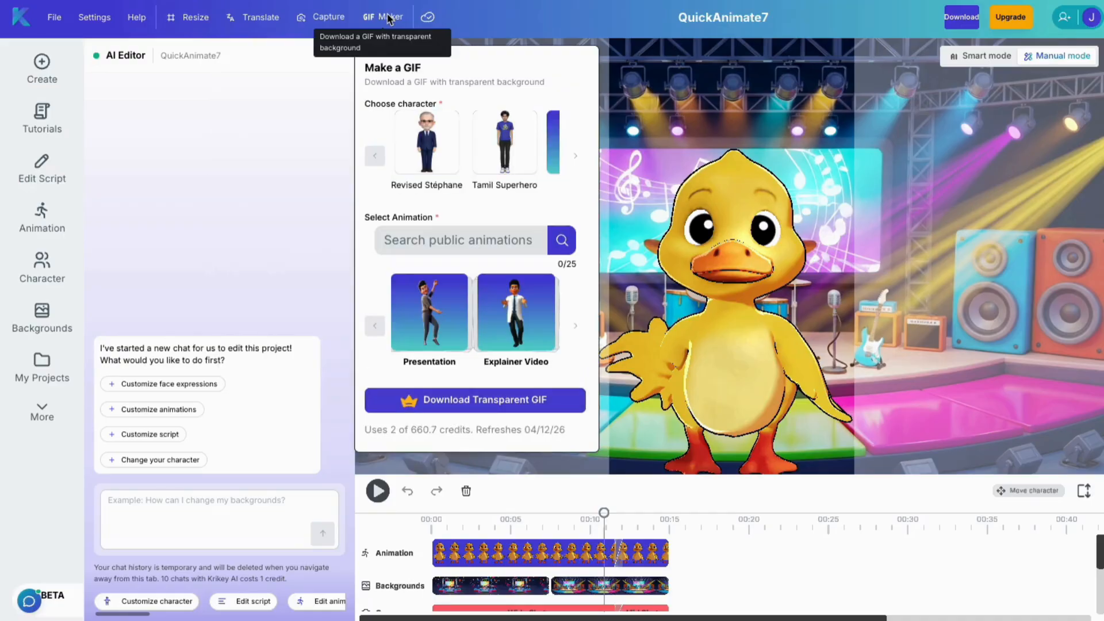
pyautogui.click(576, 156)
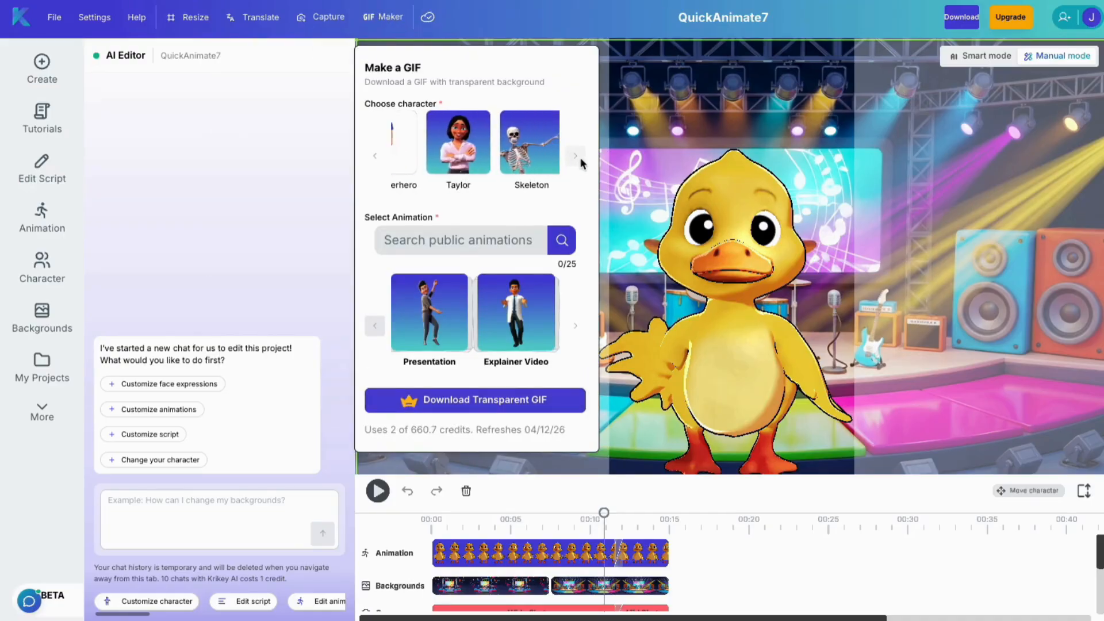
pyautogui.click(576, 156)
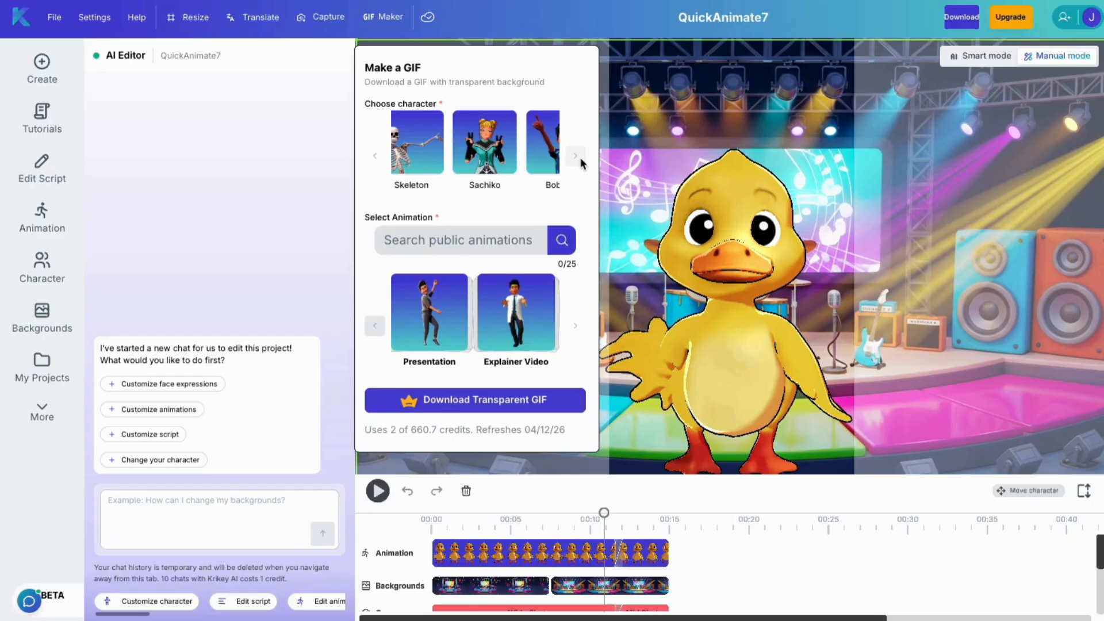
pyautogui.click(581, 159)
pyautogui.click(581, 159)
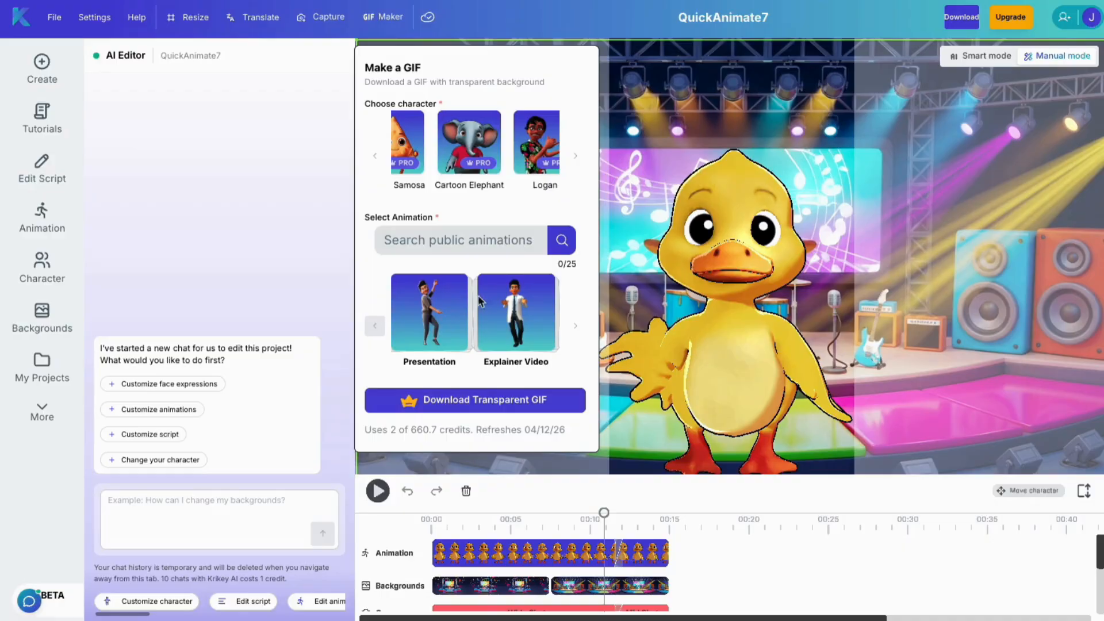
pyautogui.click(526, 326)
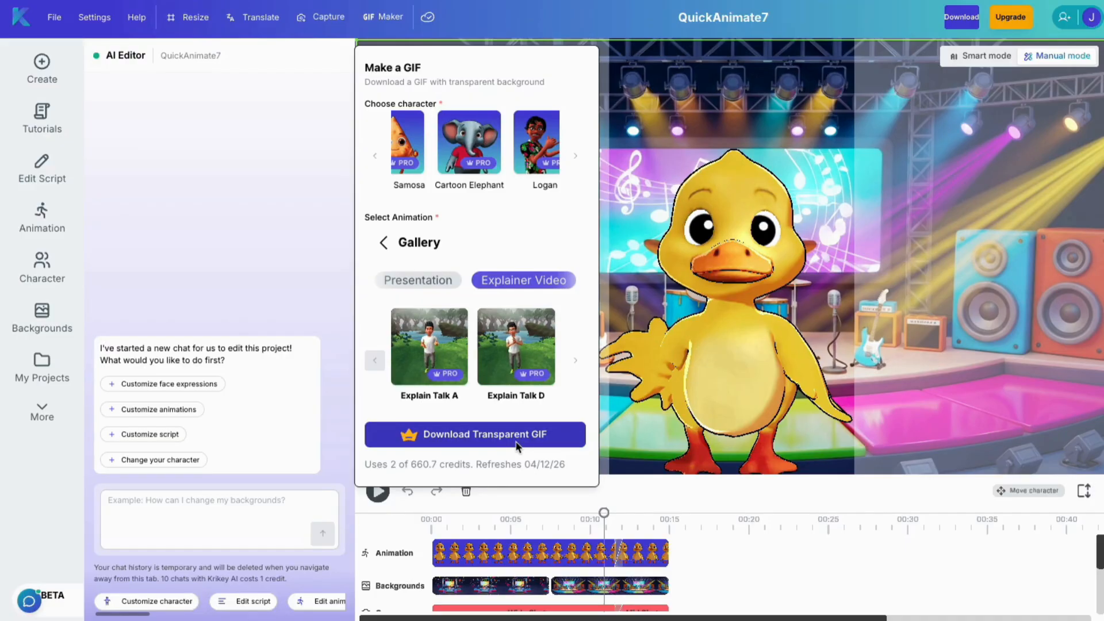
pyautogui.click(679, 147)
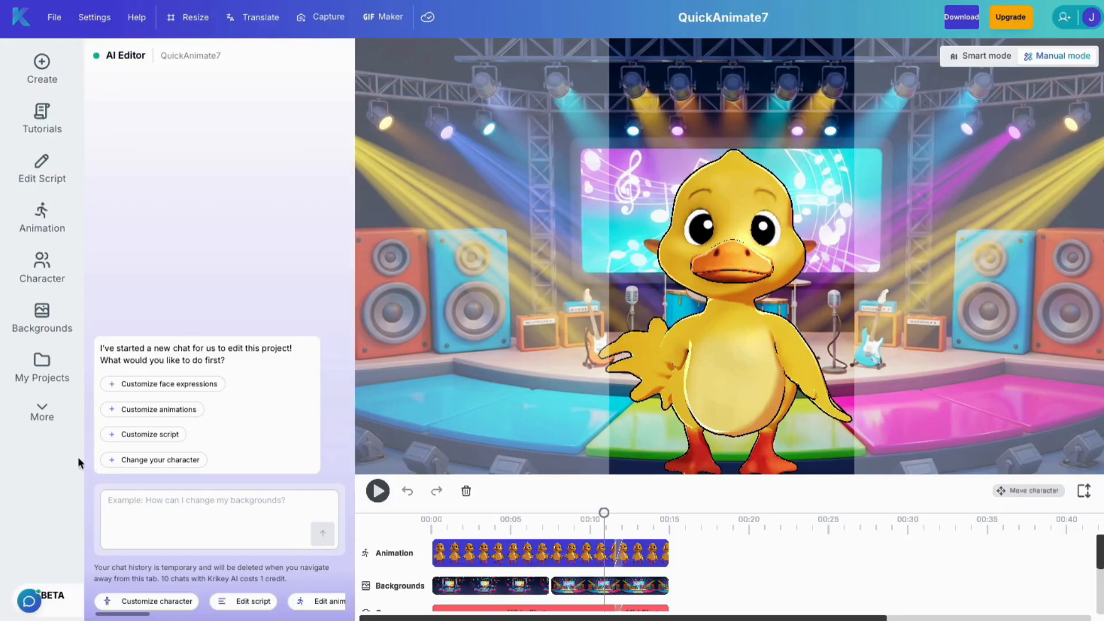
# Customize the face expressions in the AI Editor, browse the available ones and apply the Happy expression to the duck
pyautogui.click(212, 386)
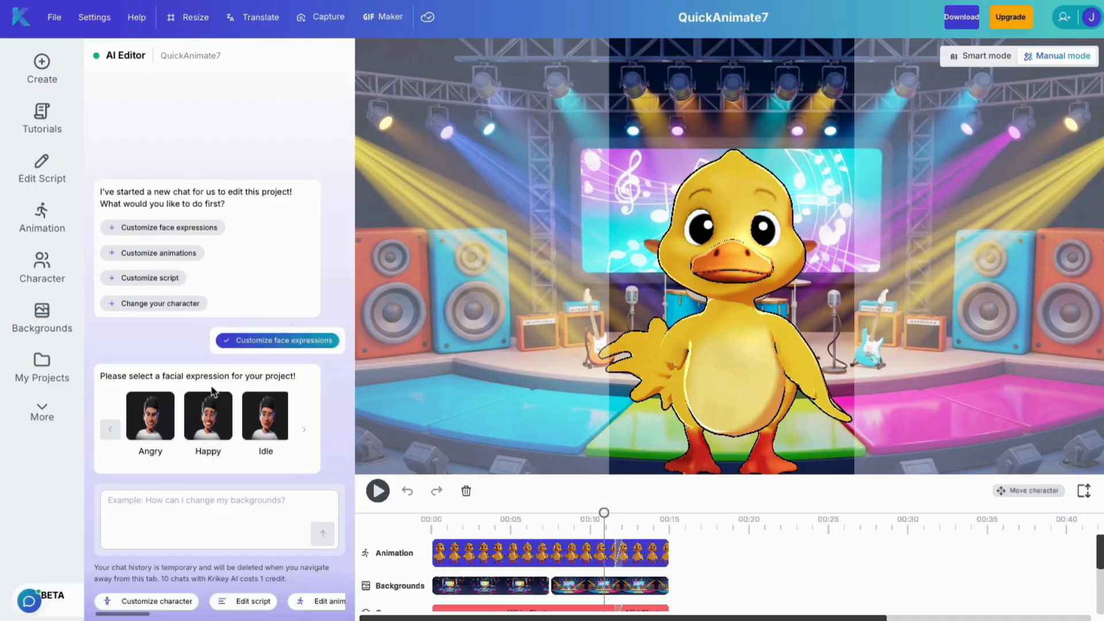
pyautogui.click(302, 429)
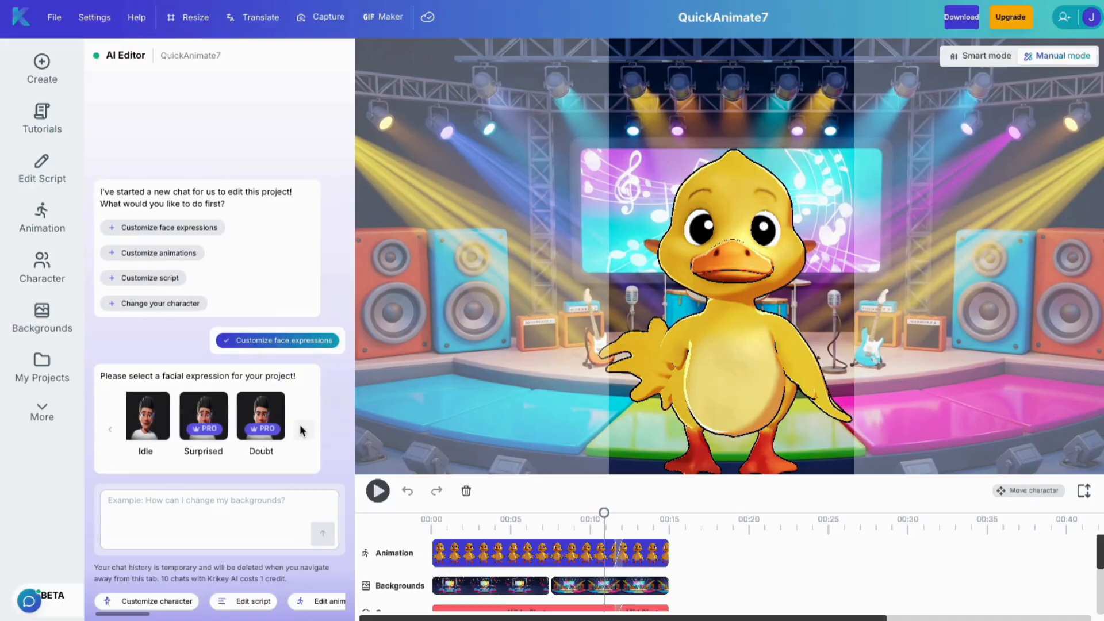
pyautogui.click(110, 431)
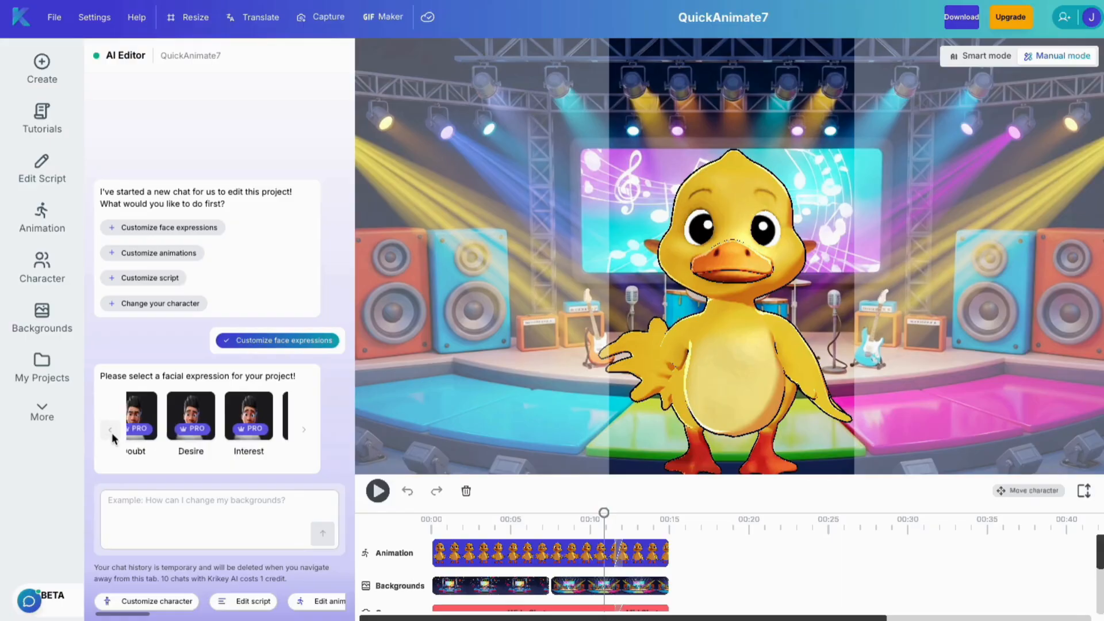
pyautogui.click(111, 430)
pyautogui.click(210, 424)
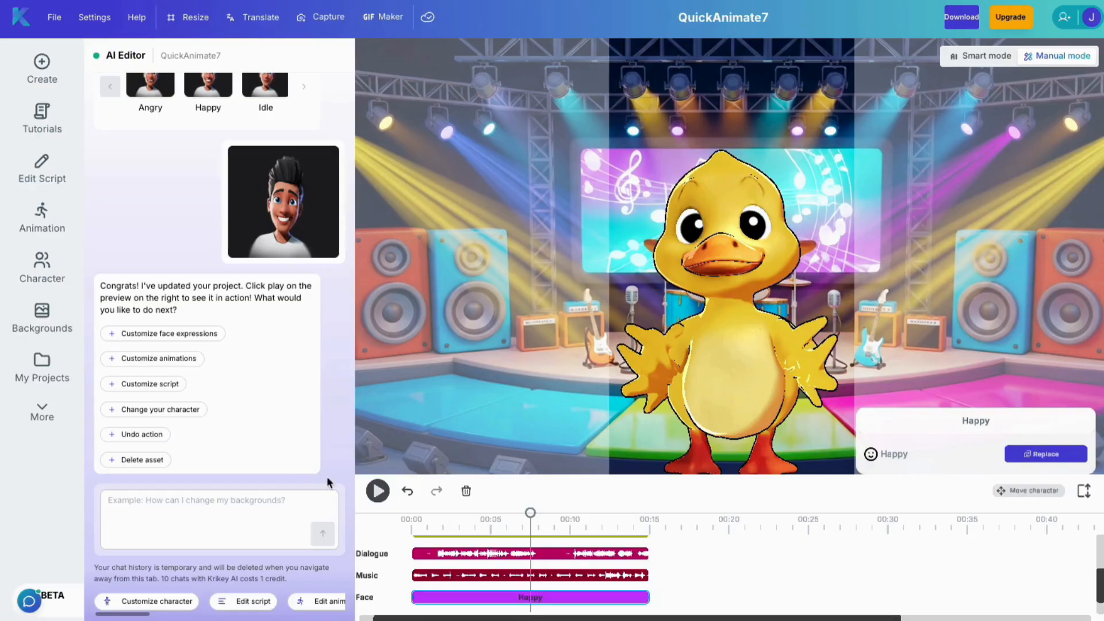
pyautogui.scroll(3, 546, 550)
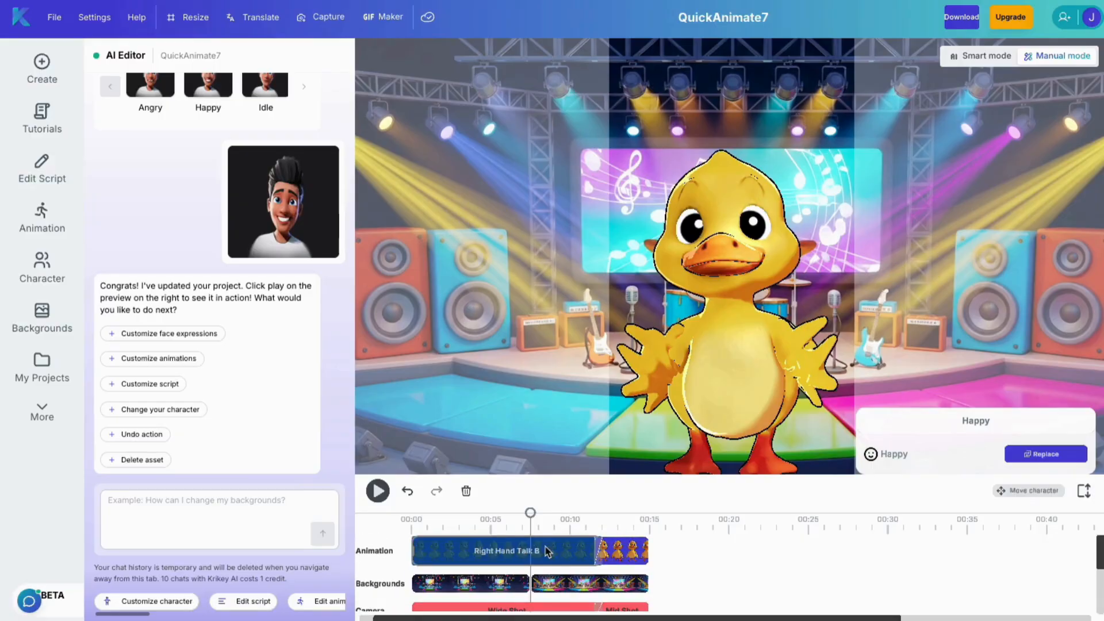
# Request animation customization in the AI Editor and preview the video from 0 to about 7 seconds
pyautogui.click(171, 359)
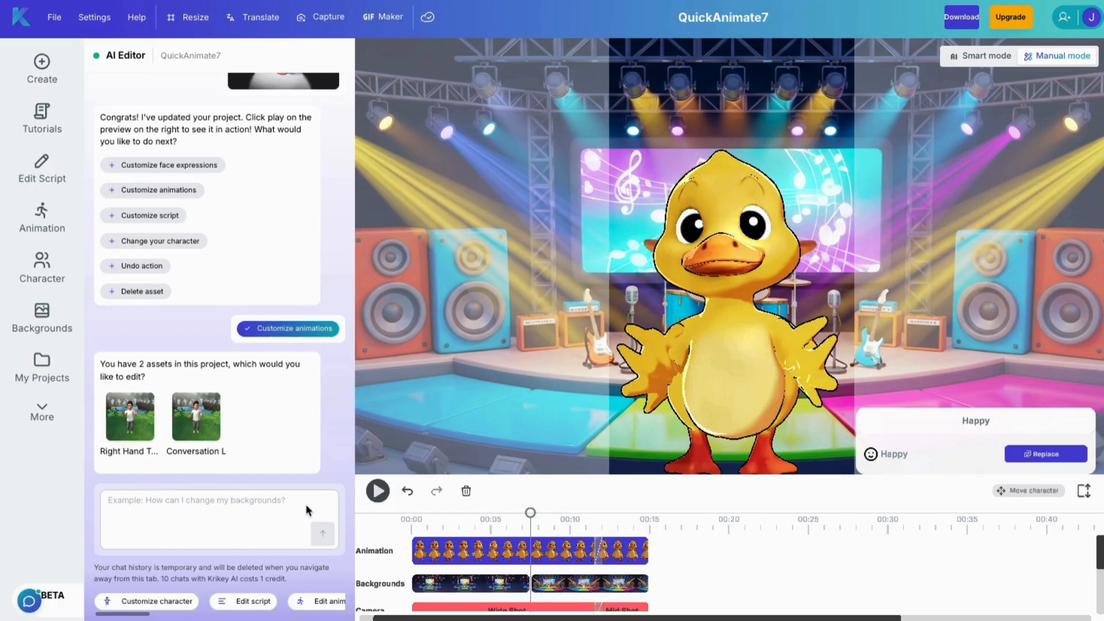
pyautogui.moveTo(530, 513); pyautogui.dragTo(422, 518)
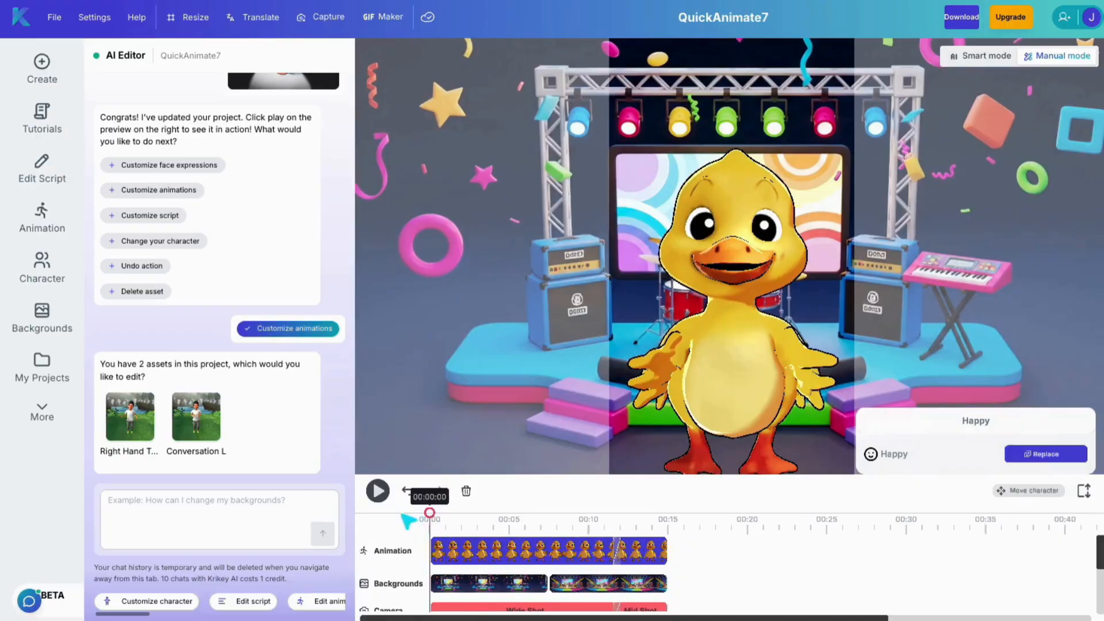
pyautogui.click(930, 591)
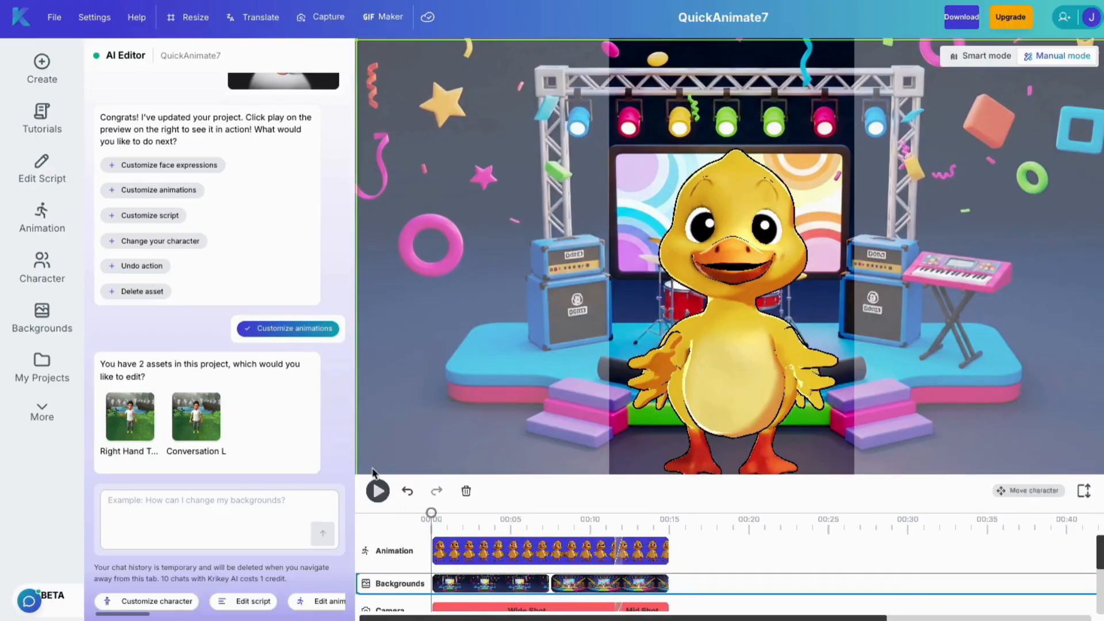
pyautogui.click(379, 490)
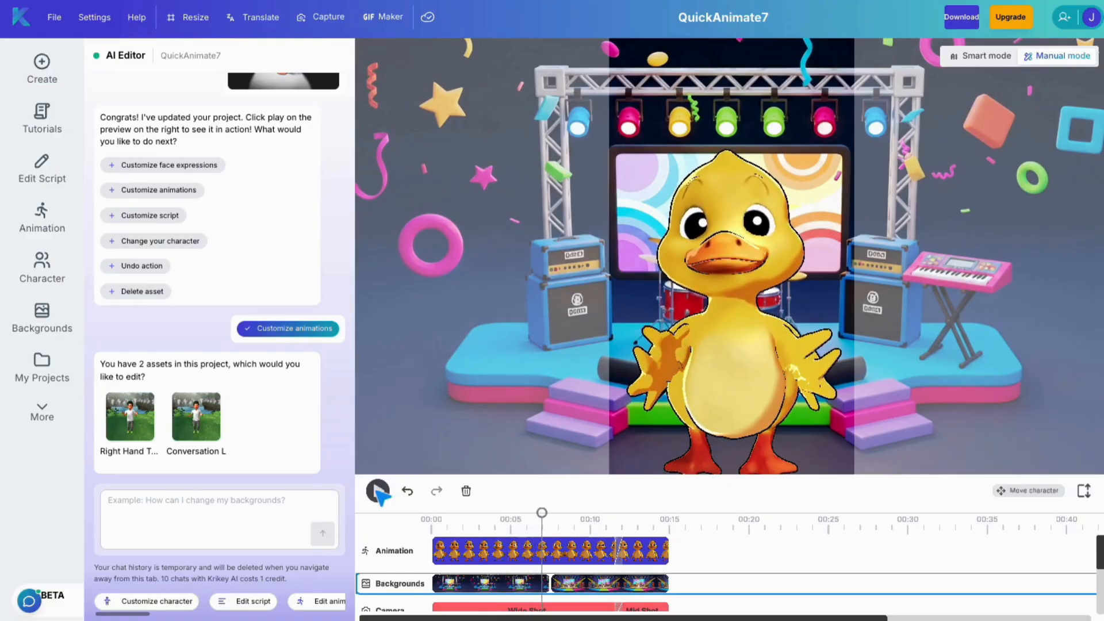
# Resize the video to the YouTube Intro 1080p format, 1920×1080 px
pyautogui.click(189, 17)
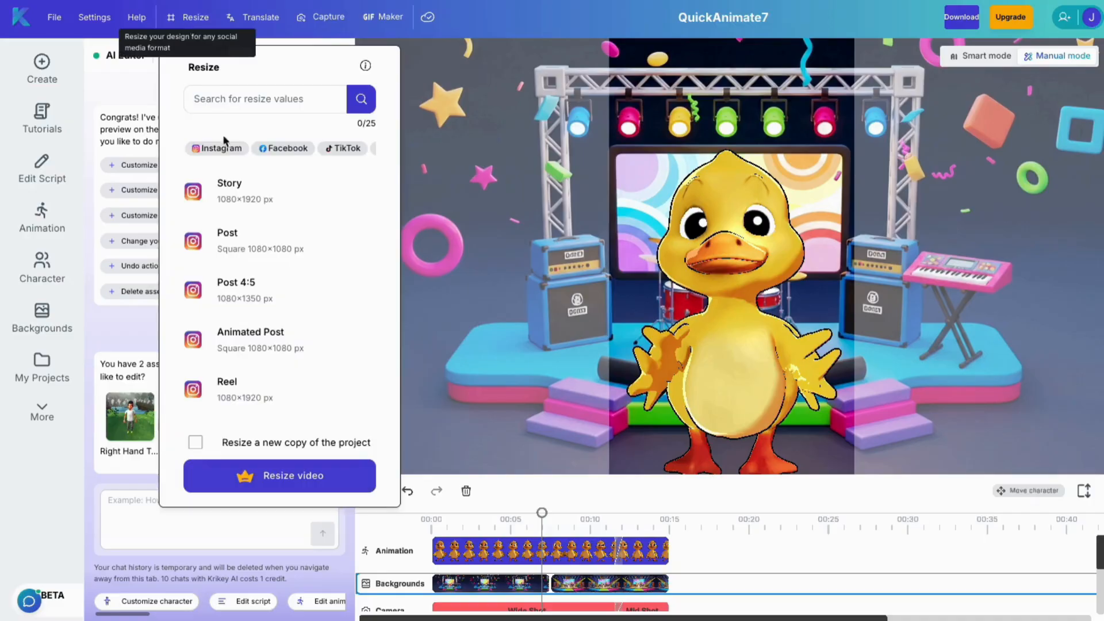
pyautogui.hscroll(2, 305, 153)
pyautogui.hscroll(1, 305, 151)
pyautogui.click(305, 150)
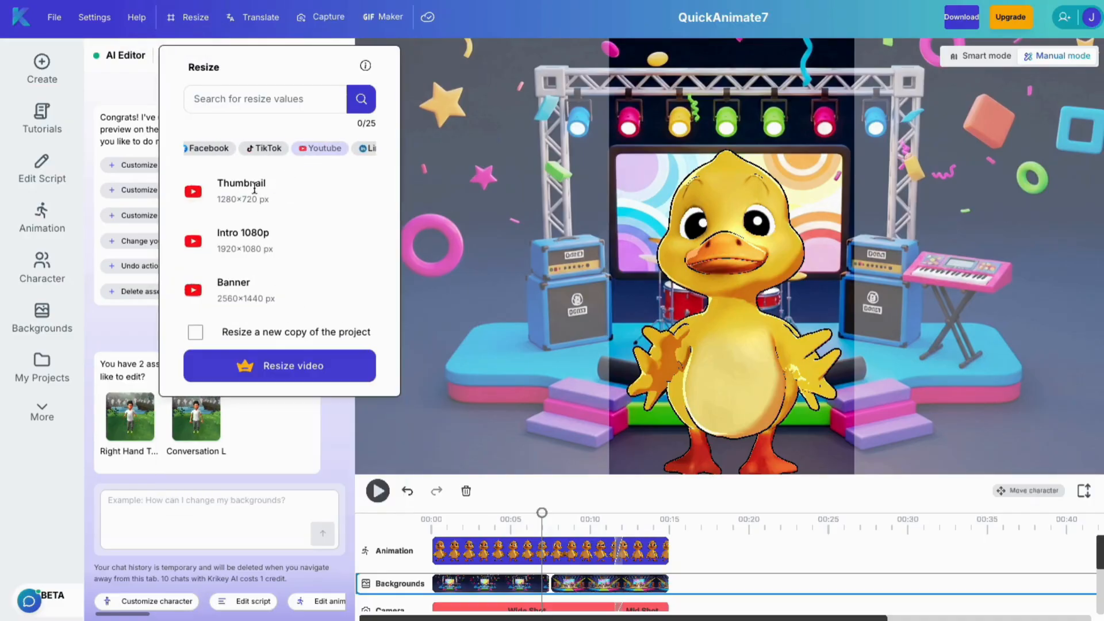
pyautogui.click(242, 248)
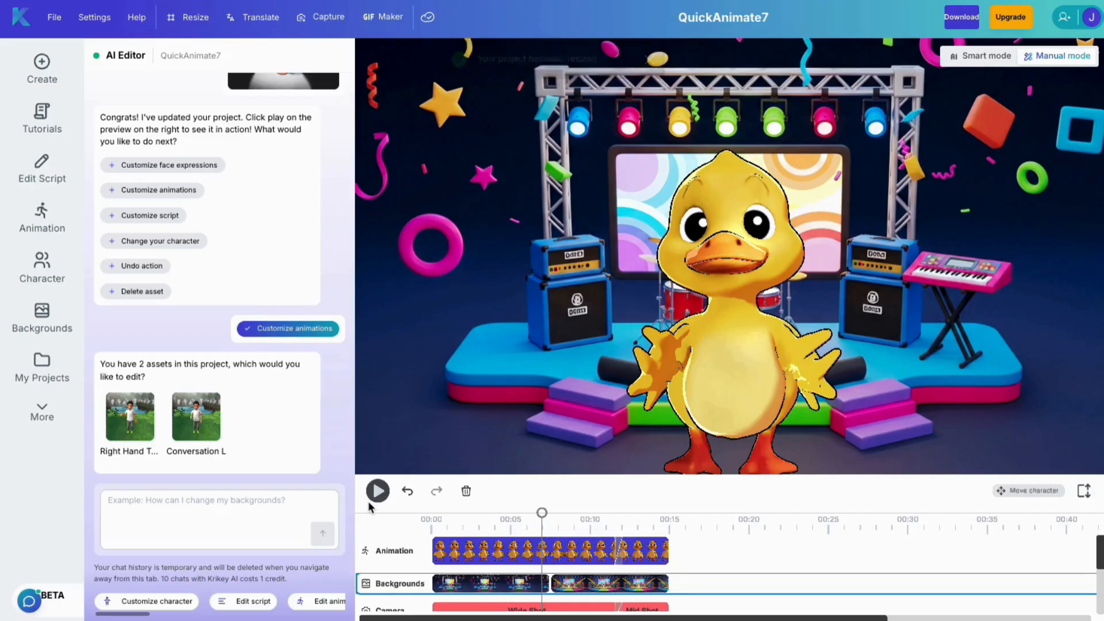
# Choose the Right Hand Talk B animation for replacement in the AI Editor and browse the public animation categories
pyautogui.click(131, 420)
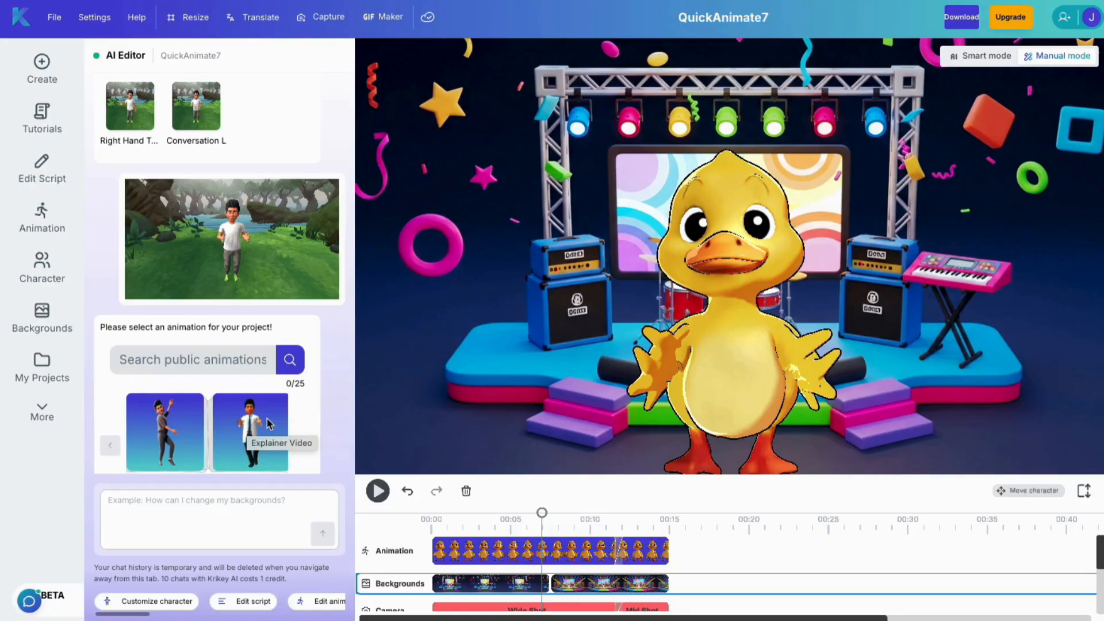
pyautogui.hscroll(1, 209, 440)
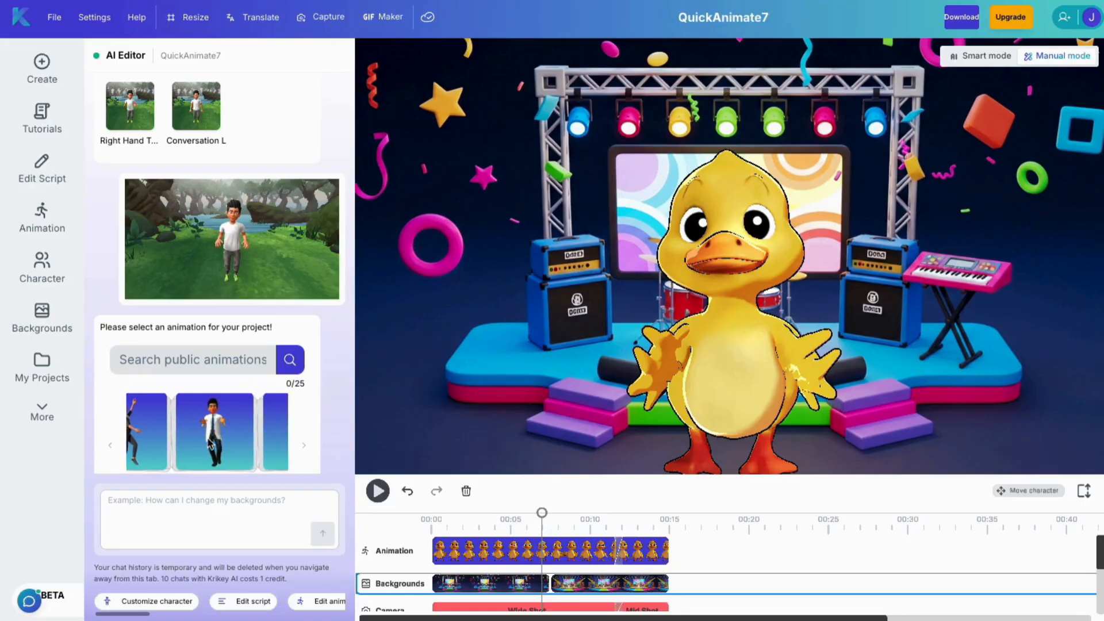
pyautogui.scroll(-1, 279, 348)
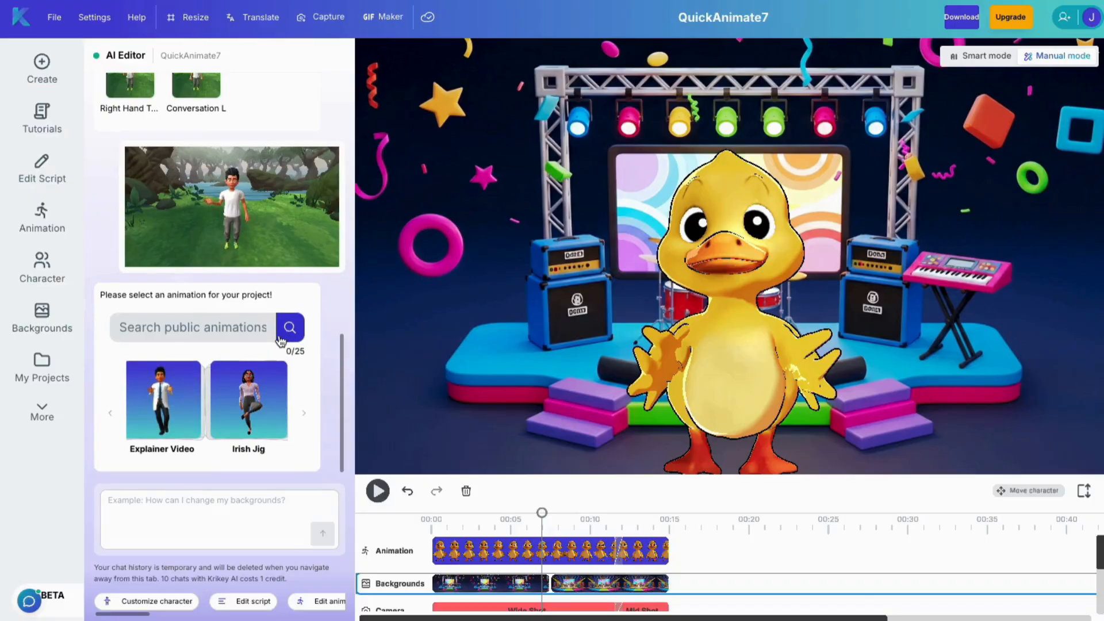
pyautogui.hscroll(2, 271, 435)
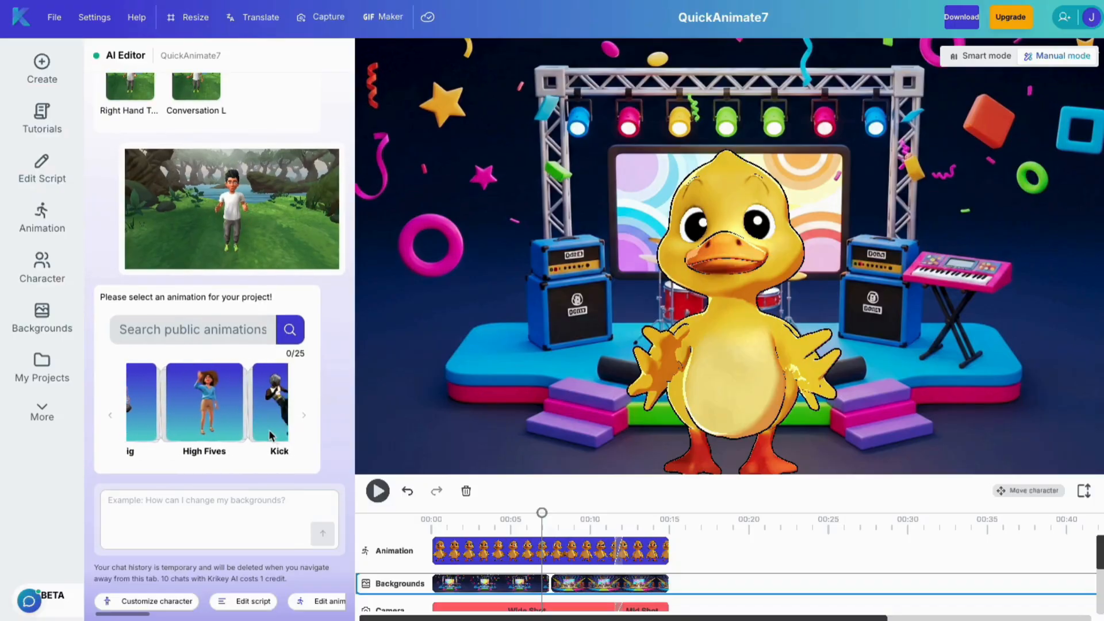
pyautogui.hscroll(4, 271, 435)
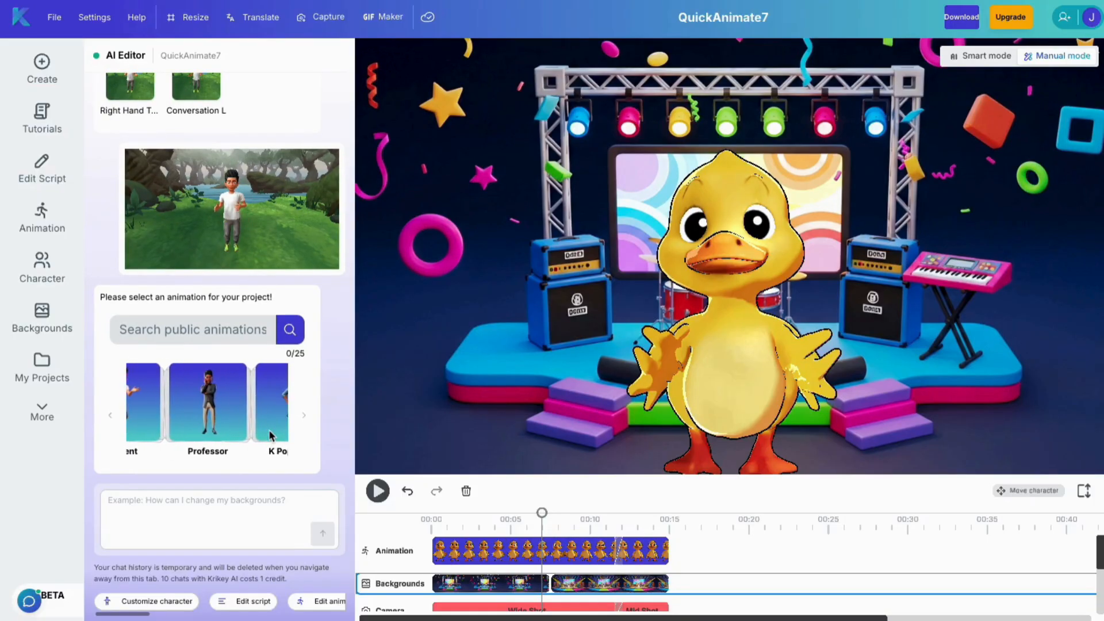
pyautogui.hscroll(4, 271, 436)
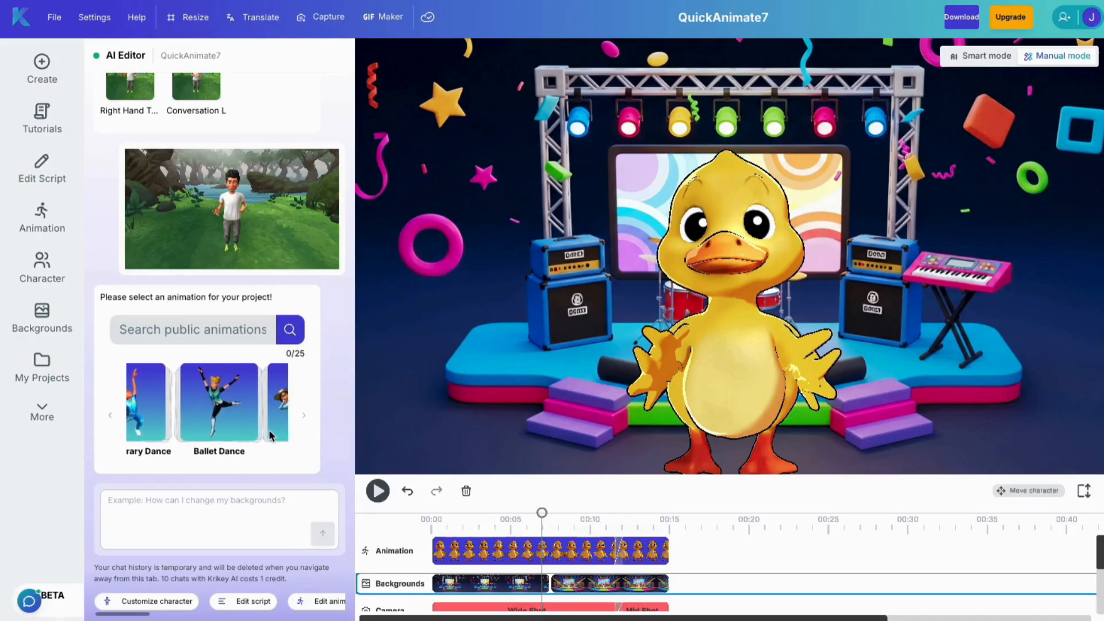
pyautogui.hscroll(3, 271, 435)
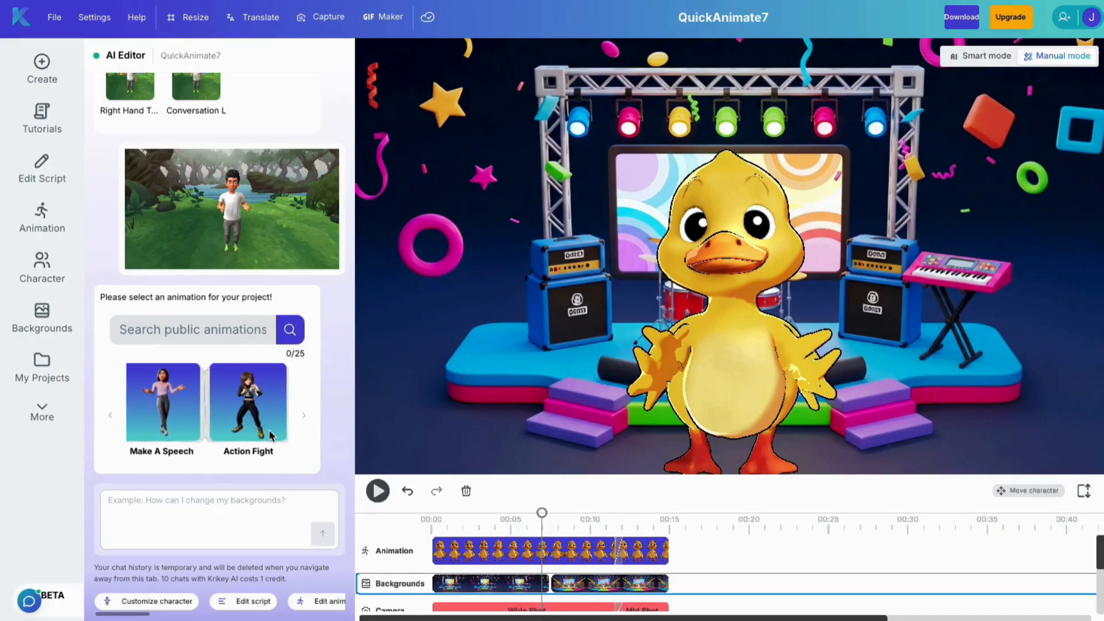
pyautogui.hscroll(4, 271, 435)
# Browse the animation gallery and replace Right Hand Talk B with Long Host Intro A
pyautogui.click(184, 401)
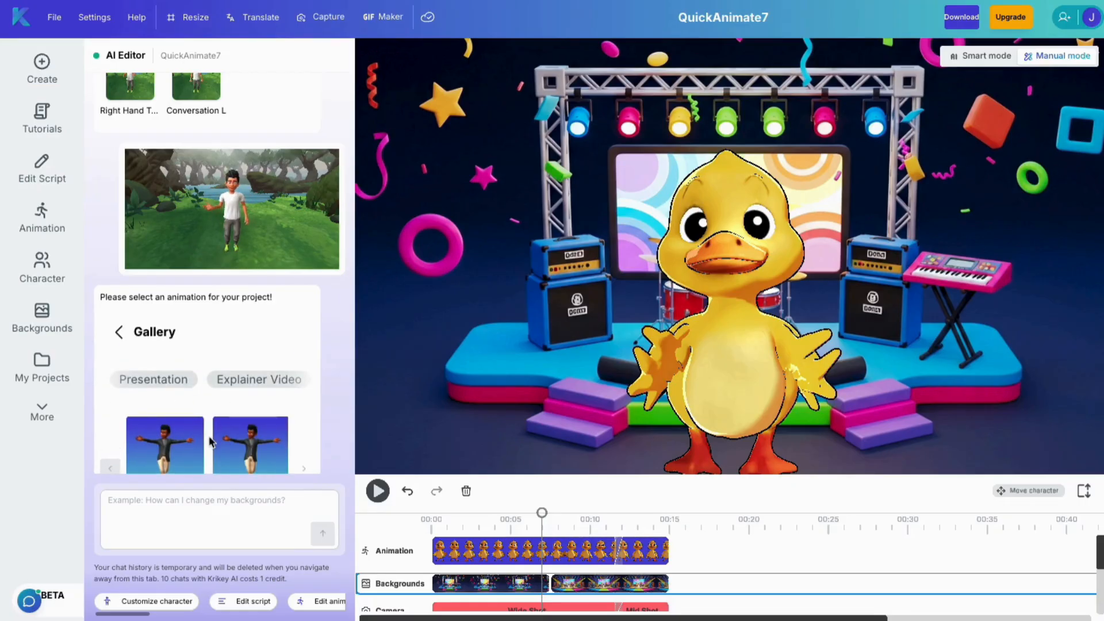
pyautogui.hscroll(2, 320, 397)
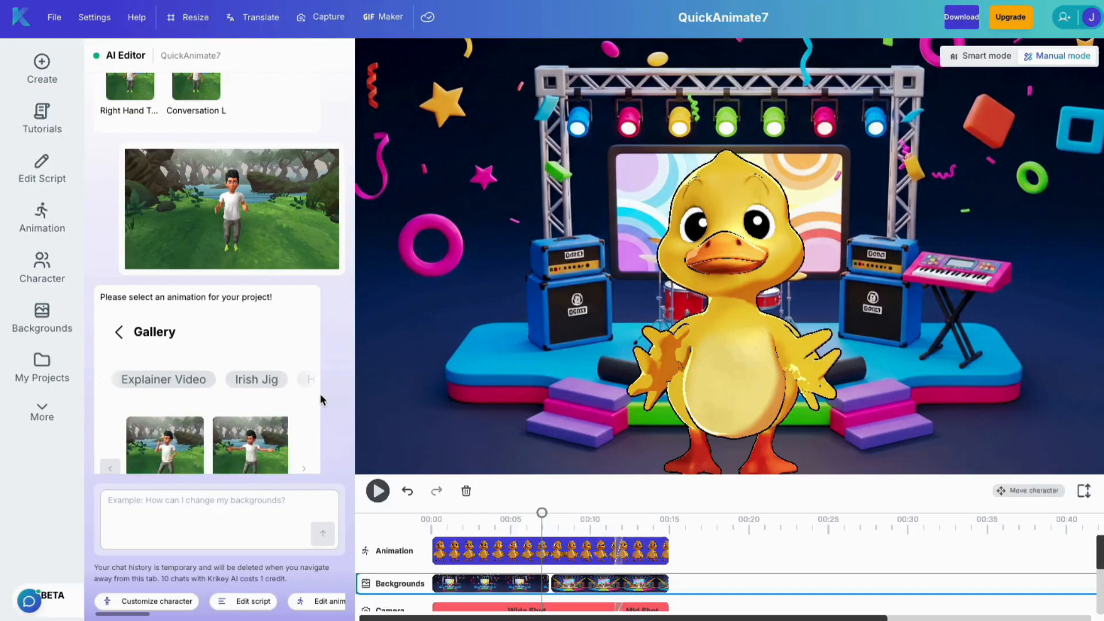
pyautogui.scroll(-1, 321, 399)
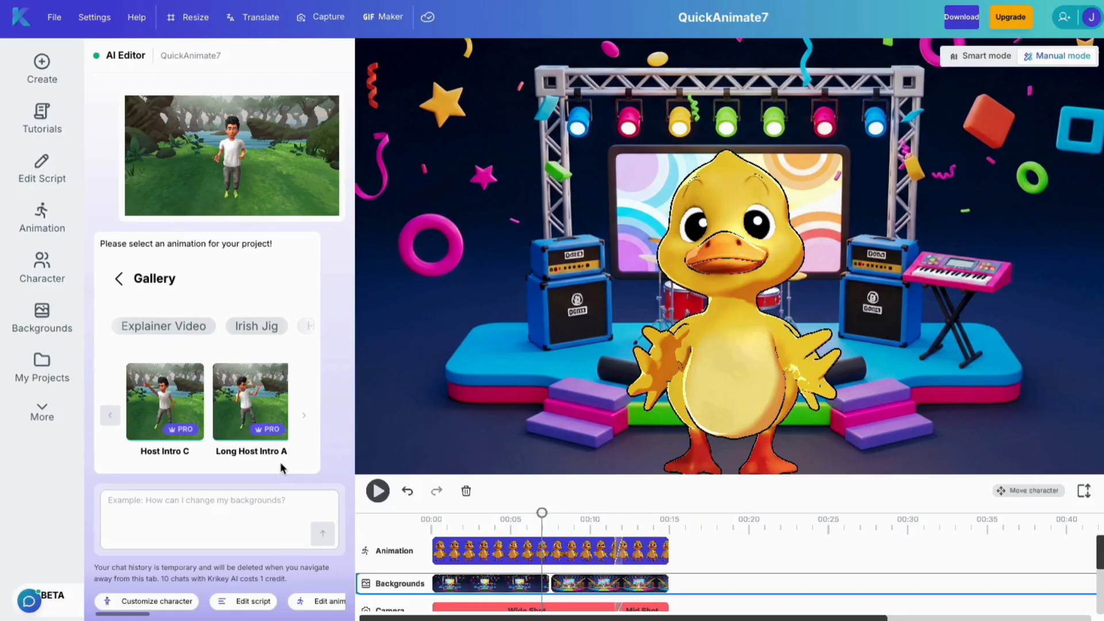
pyautogui.hscroll(2, 238, 419)
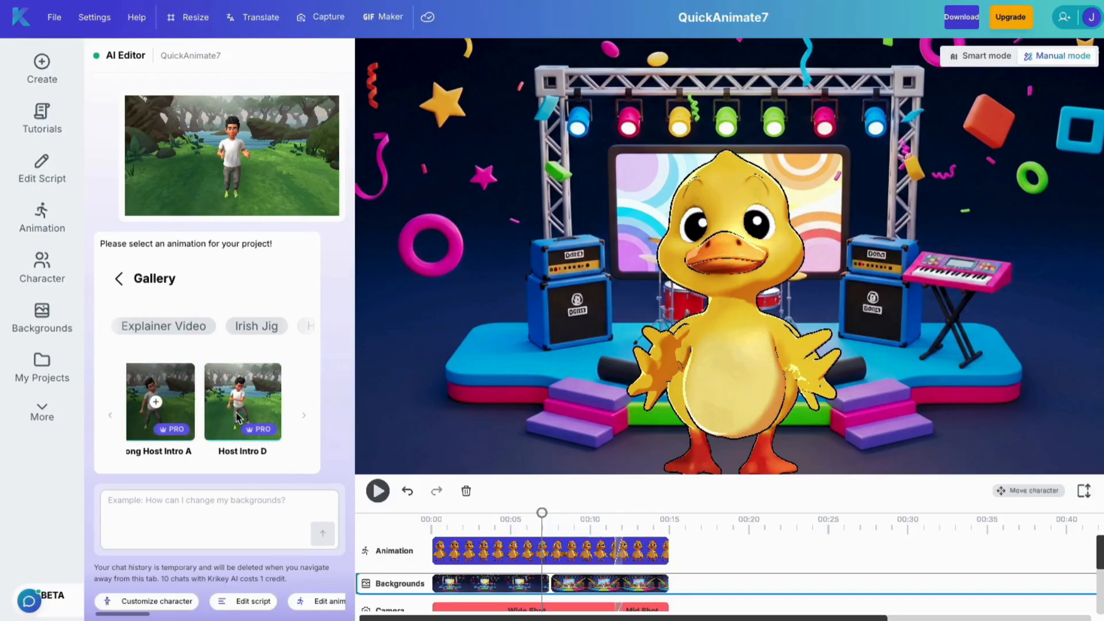
pyautogui.hscroll(-2, 230, 408)
pyautogui.click(198, 389)
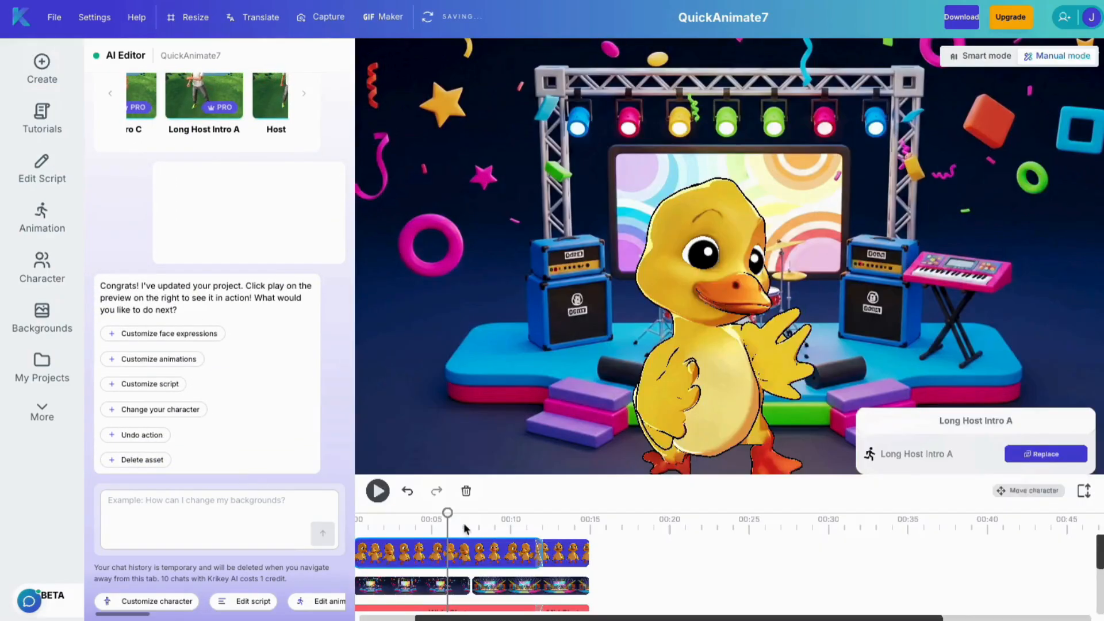
# Return the playhead to the start and play the video to preview the new animation, pausing at about 13 seconds
pyautogui.click(436, 518)
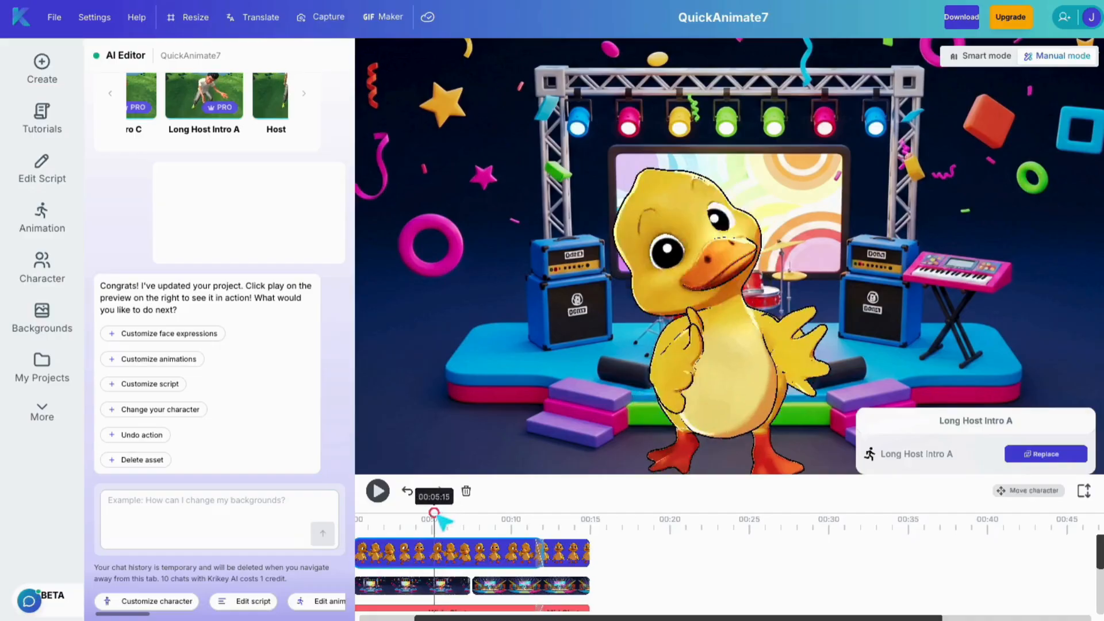
pyautogui.moveTo(437, 515); pyautogui.dragTo(339, 518)
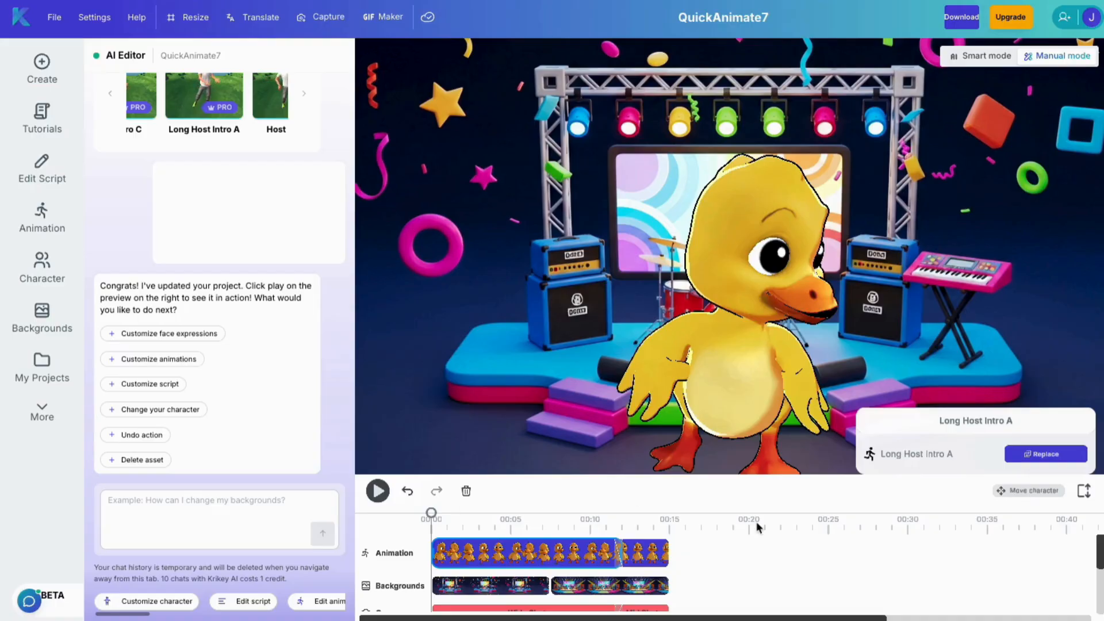
pyautogui.click(739, 553)
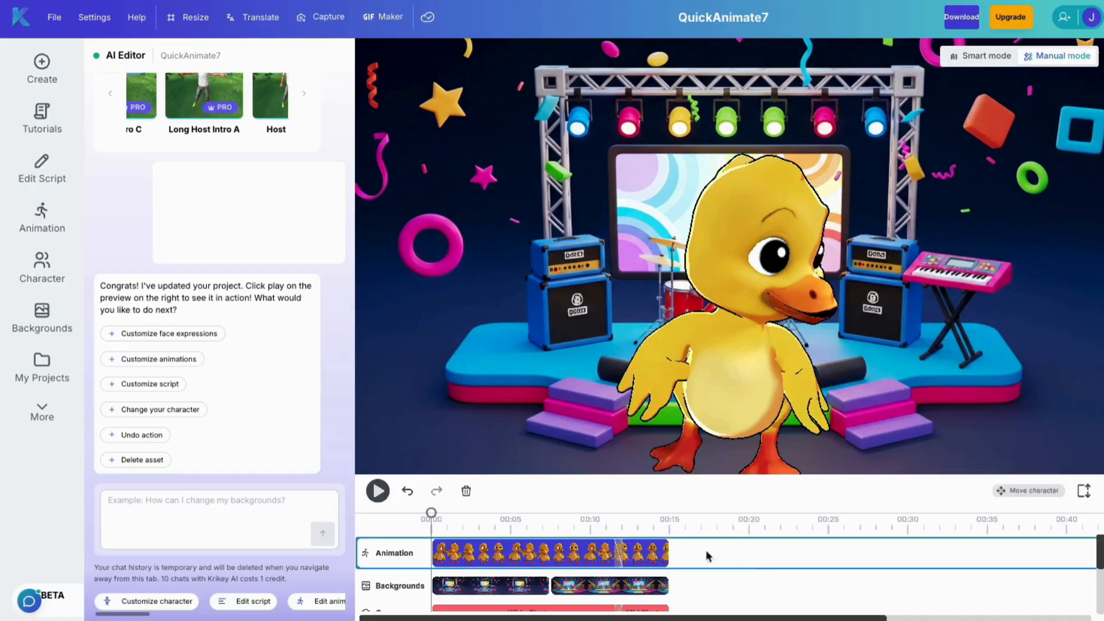
pyautogui.click(375, 496)
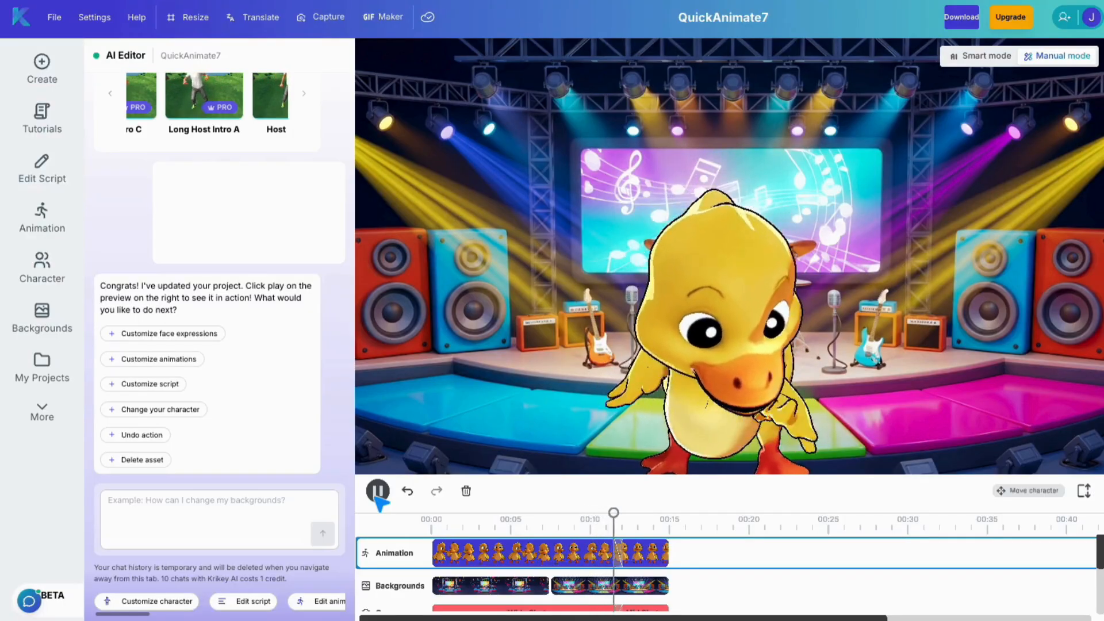
pyautogui.click(377, 495)
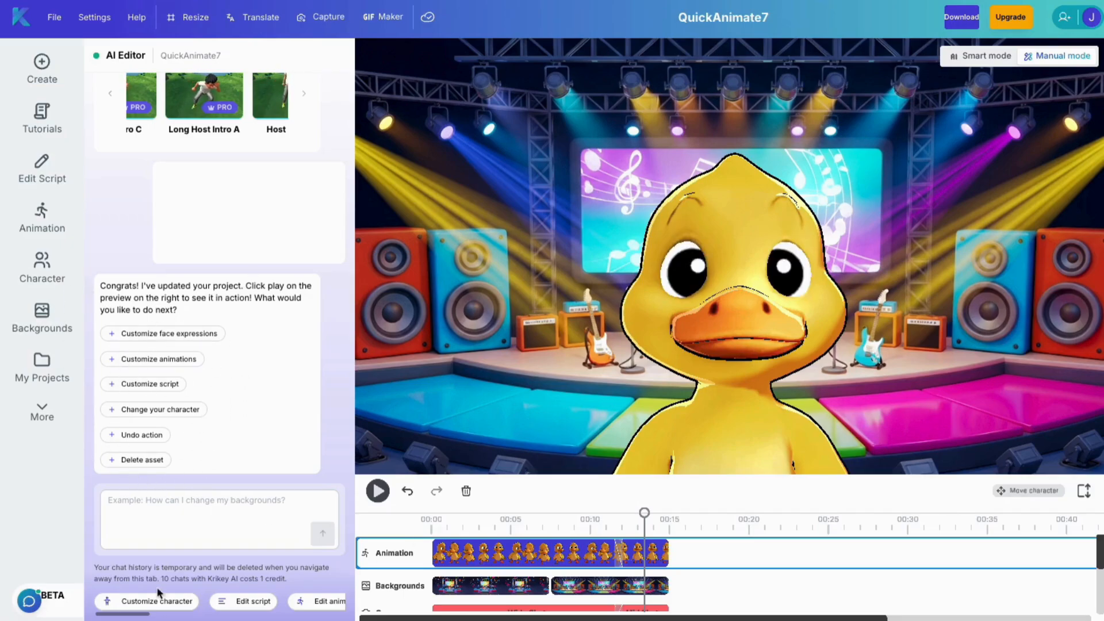
# Request background customization in the AI Editor, move the playhead to about 4 seconds and choose the first background for editing
pyautogui.hscroll(2, 254, 608)
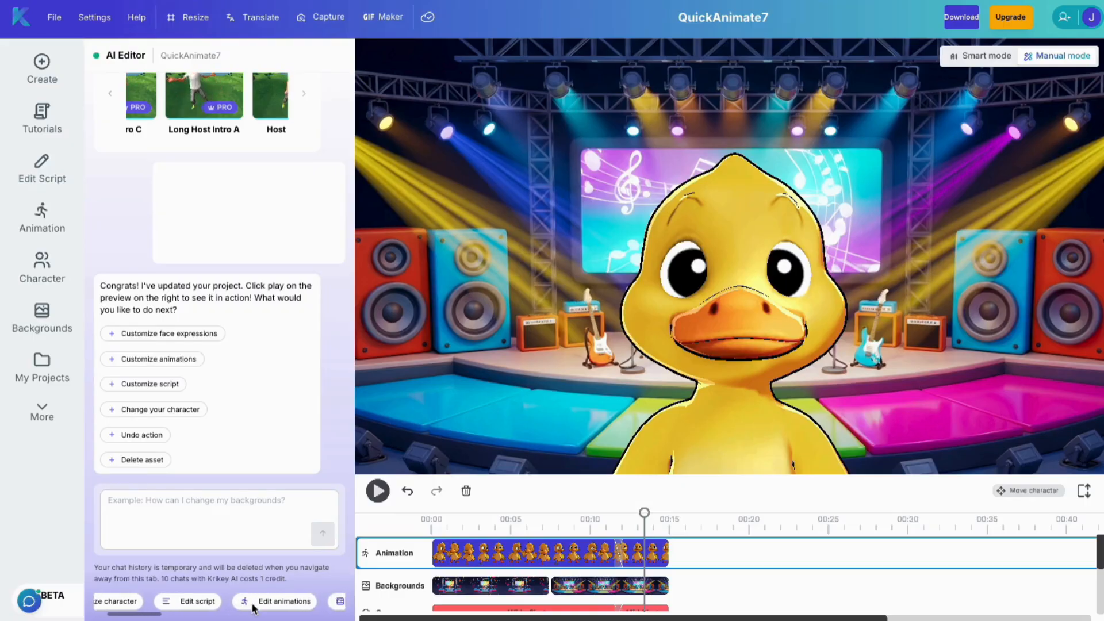
pyautogui.hscroll(1, 253, 608)
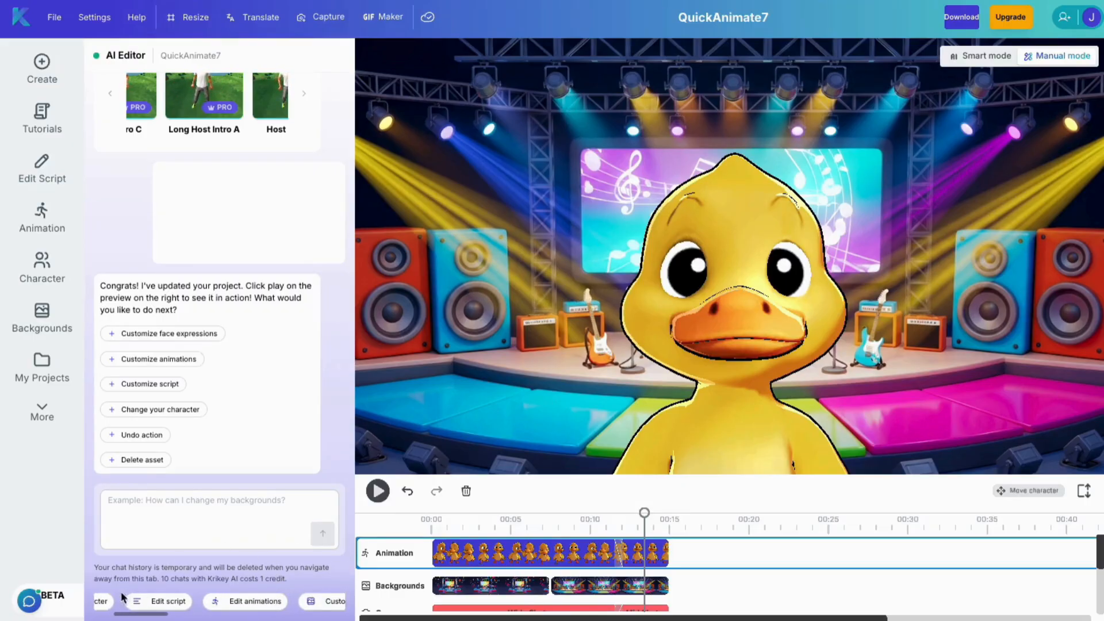
pyautogui.hscroll(3, 328, 604)
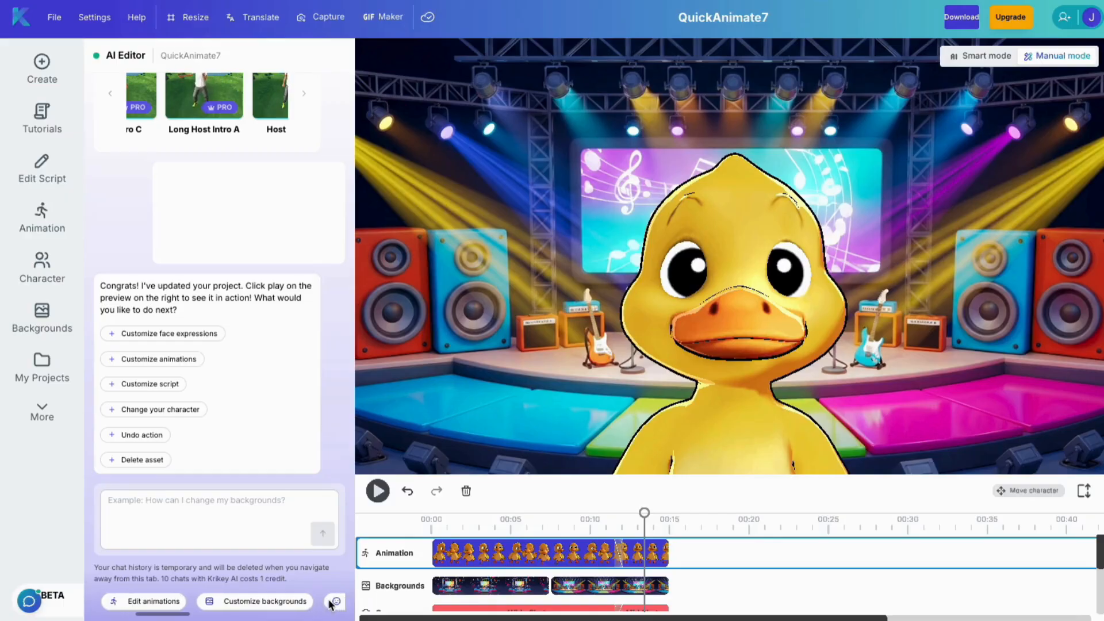
pyautogui.click(244, 602)
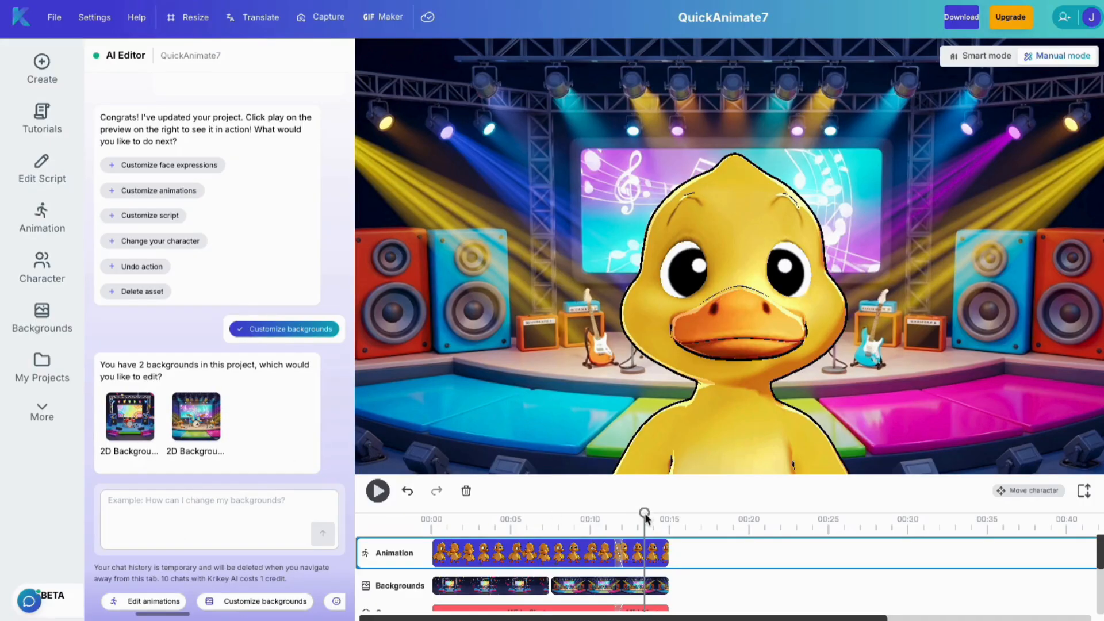
pyautogui.moveTo(645, 514); pyautogui.dragTo(504, 520)
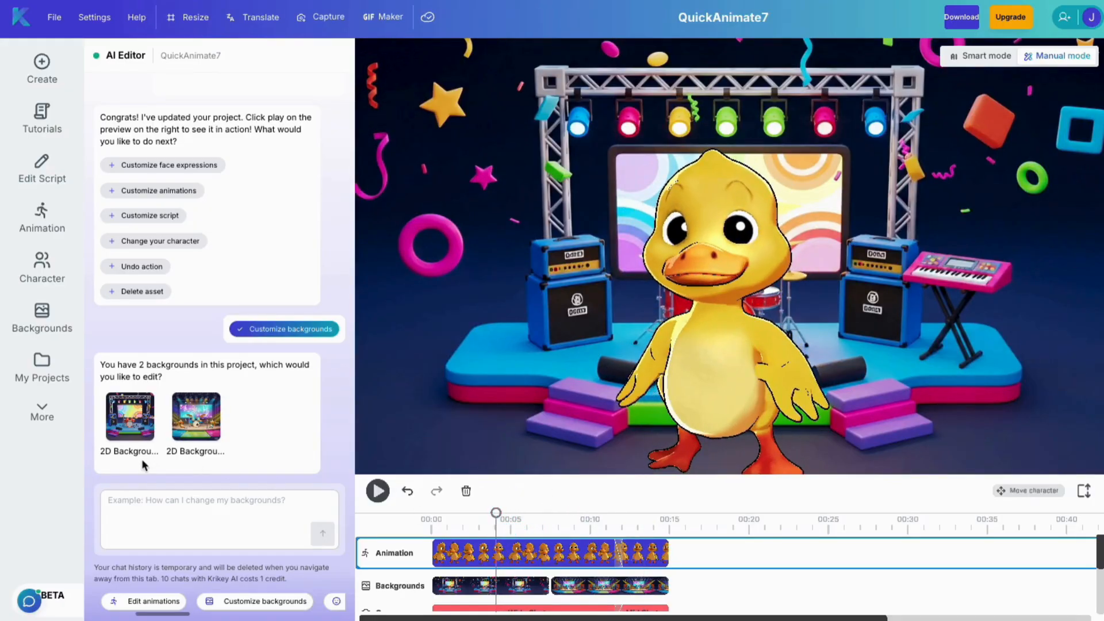
pyautogui.click(131, 423)
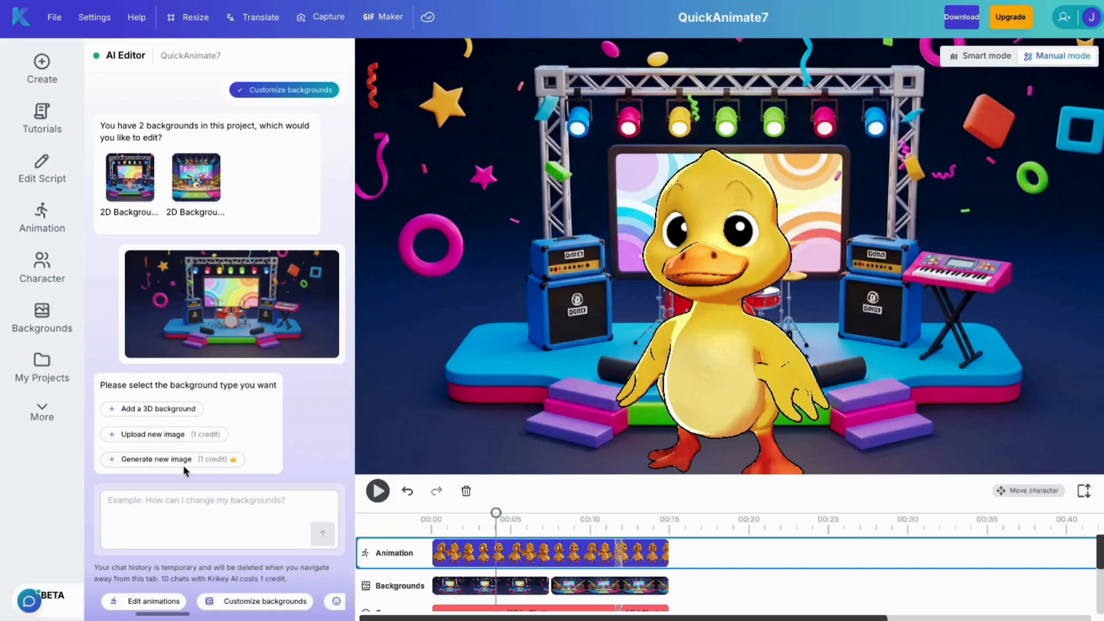
# Generate a background from "3D cartoon bright friendly empty park with rolling green hills and a sandbox in the front of the image", and enlarge and reposition it
pyautogui.click(152, 460)
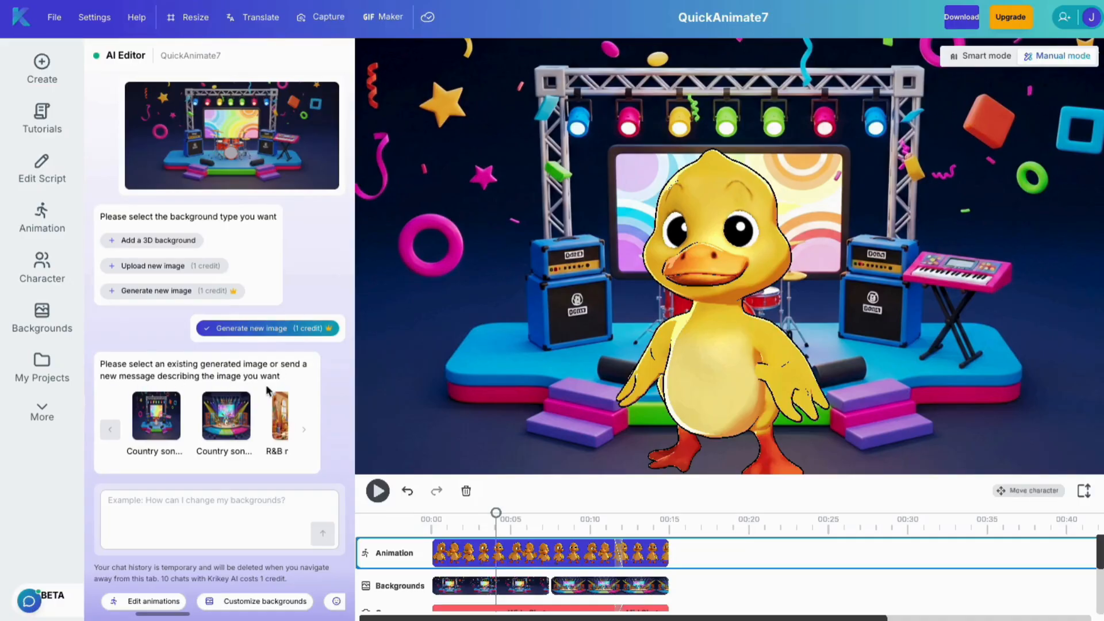
pyautogui.click(219, 513)
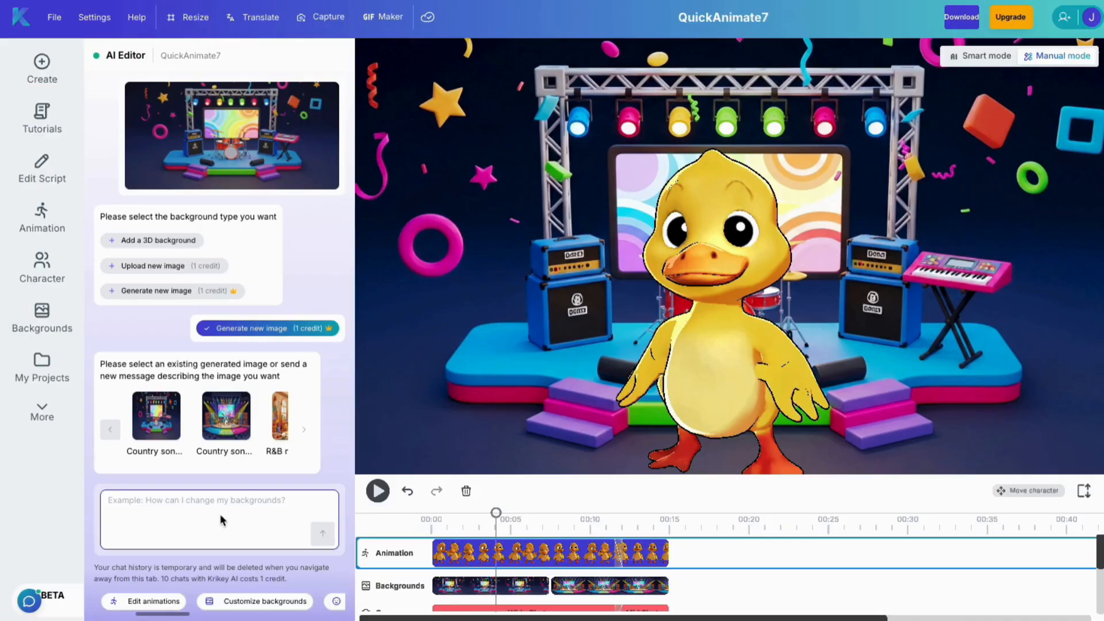
pyautogui.write('3')
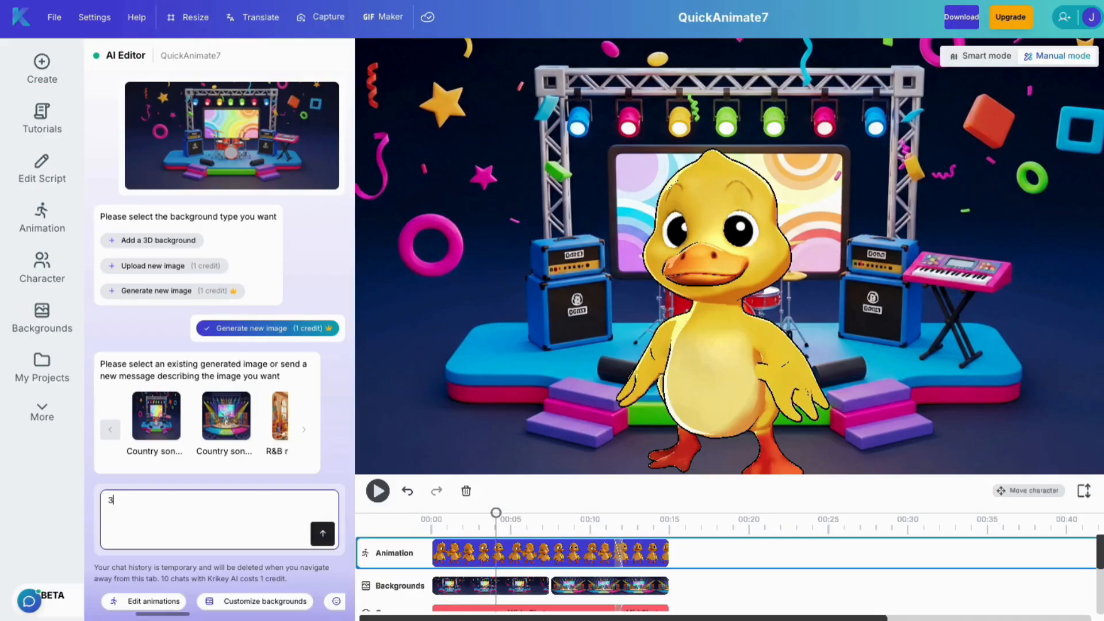
pyautogui.write('D cartoon brih')
pyautogui.write('ht friendly empt')
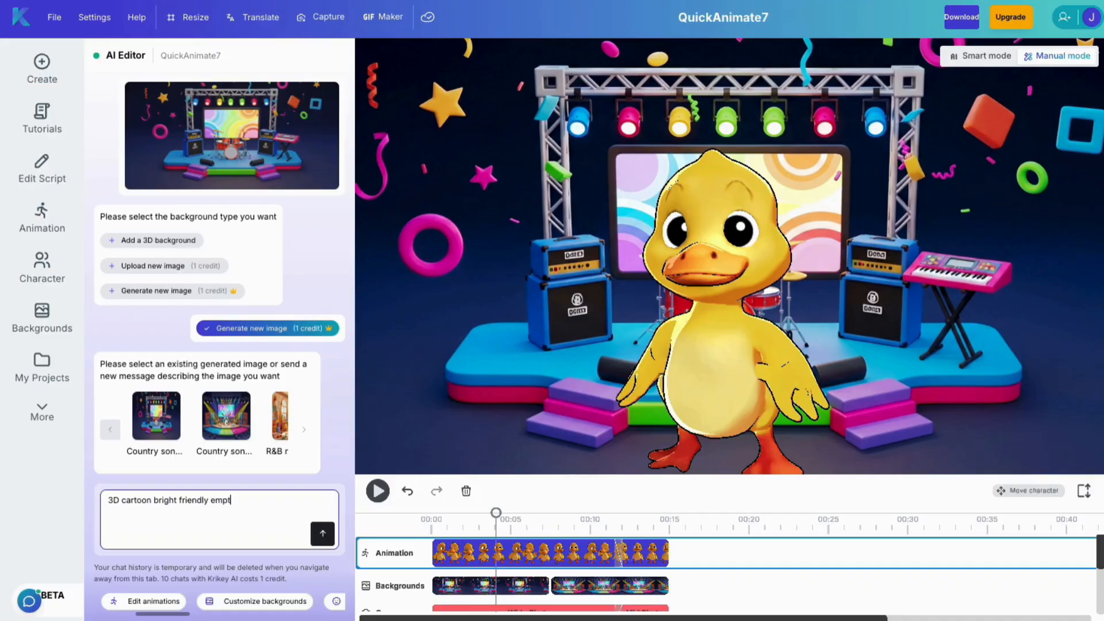
pyautogui.write('y park with rolling green hills a')
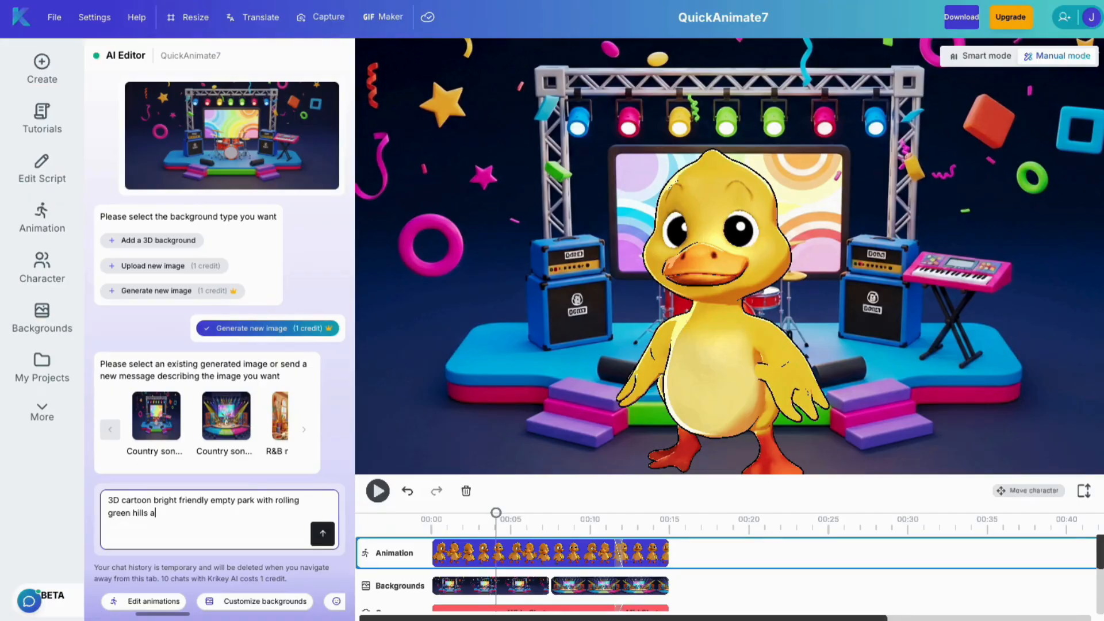
pyautogui.write('nd a sandbox in the front of the image')
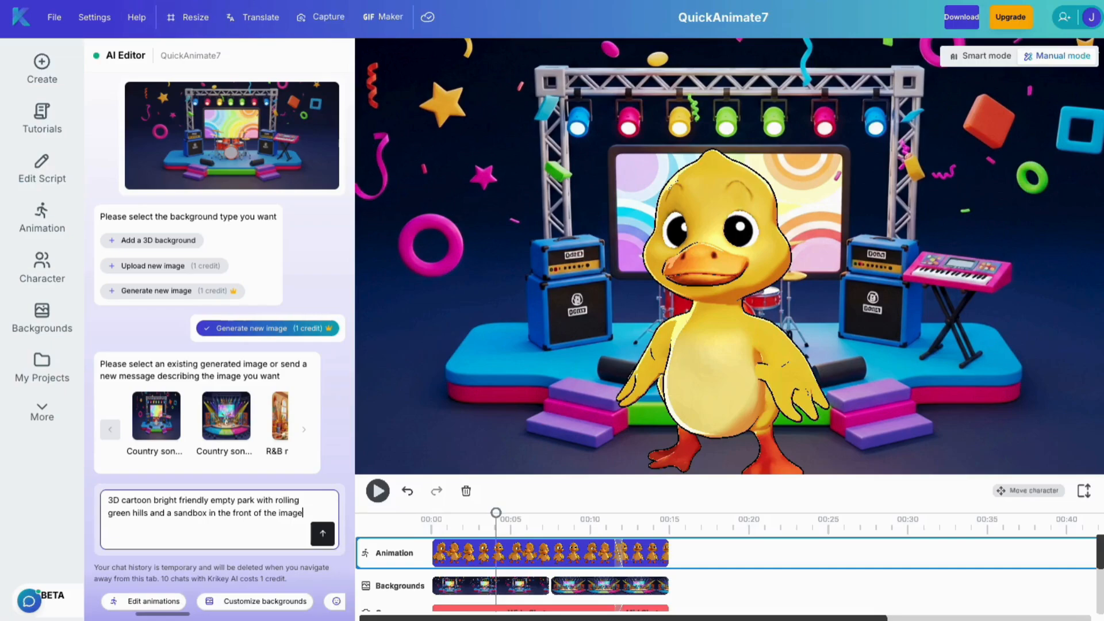
pyautogui.click(324, 538)
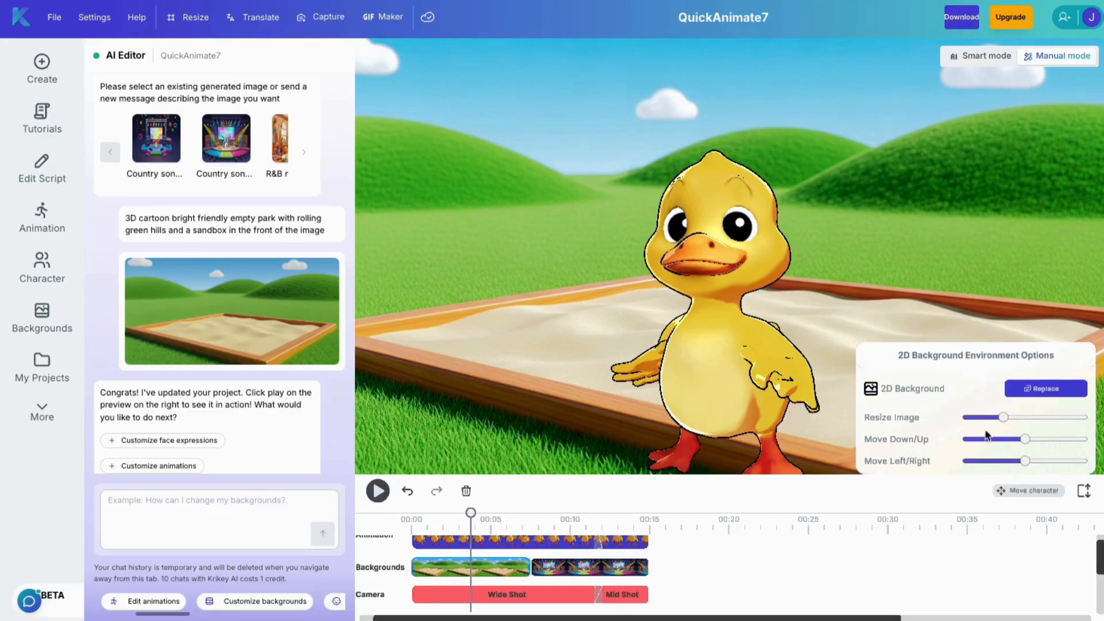
pyautogui.moveTo(1011, 424)
pyautogui.mouseDown()
pyautogui.moveTo(1031, 426)
pyautogui.moveTo(1022, 441)
pyautogui.mouseUp()
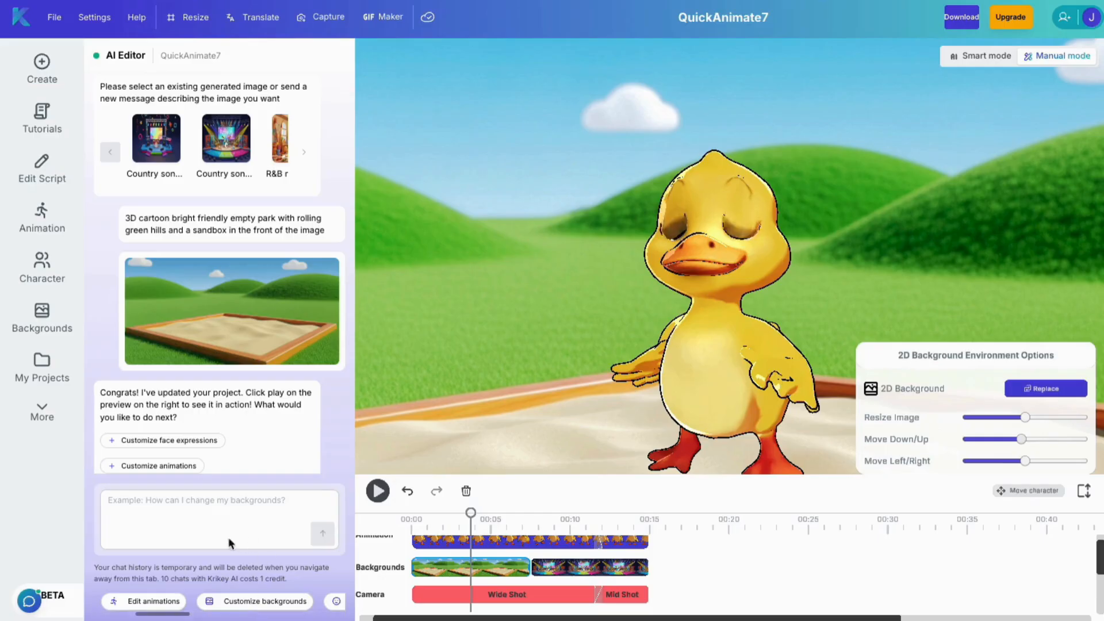
# Request background customization in the AI Editor and choose the second background for replacement with a generated image
pyautogui.click(258, 608)
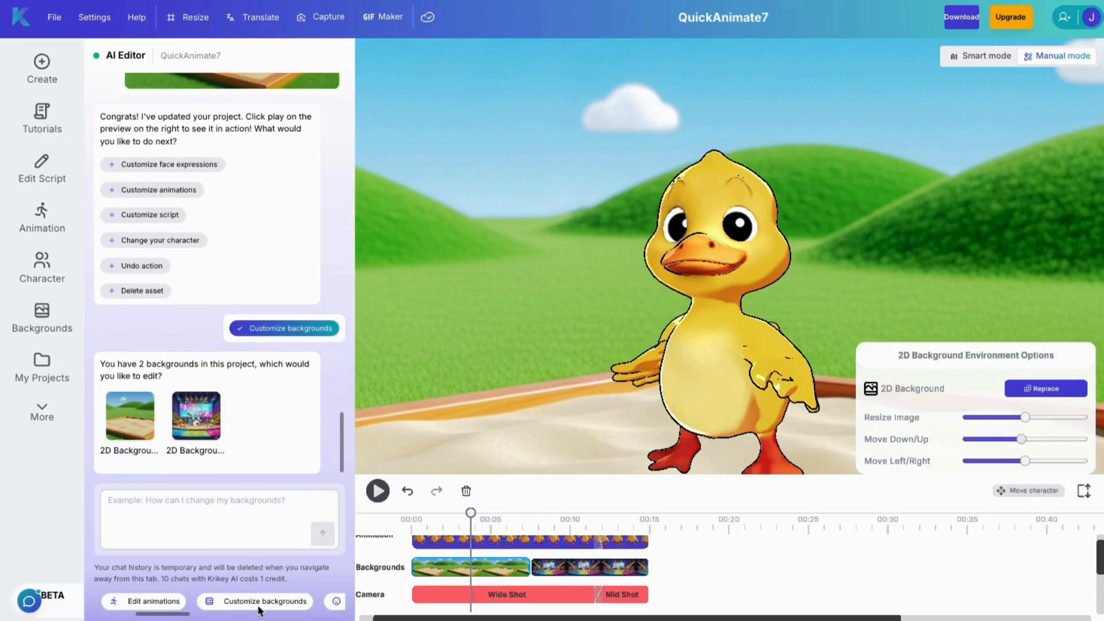
pyautogui.click(197, 415)
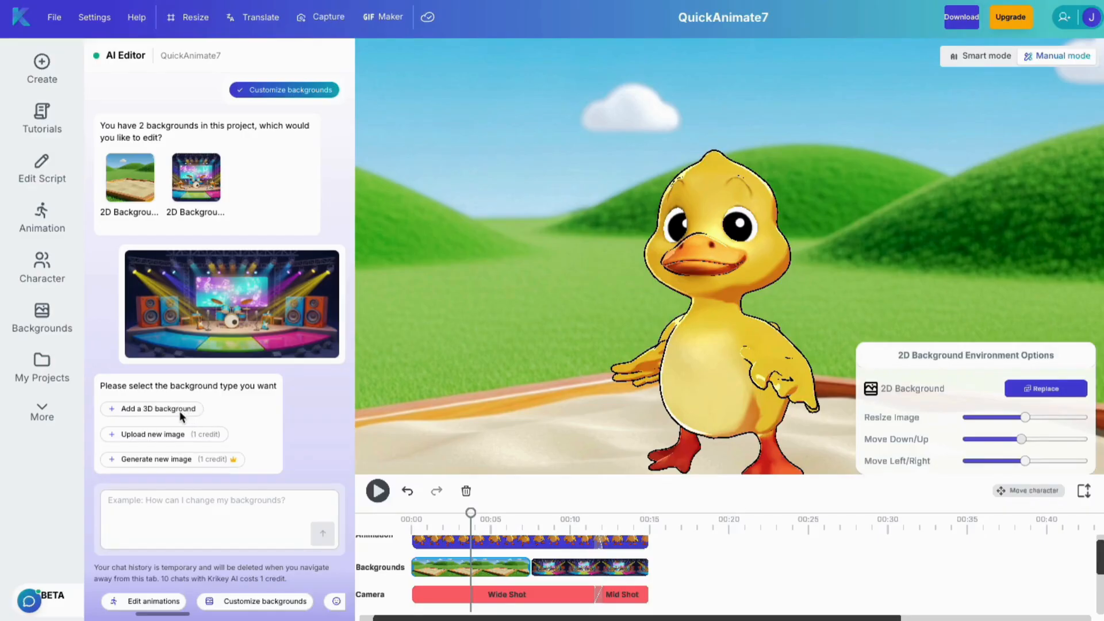
pyautogui.click(166, 459)
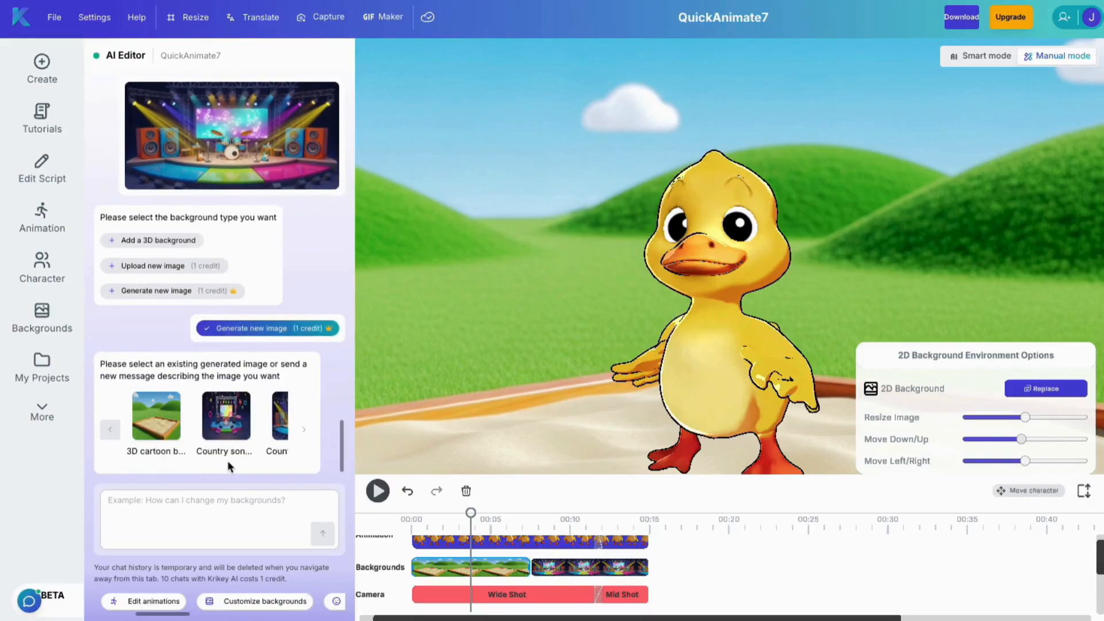
# Browse the existing generated images, replace the second background with the square waterfront sunset image, and return the playhead to the start
pyautogui.click(303, 430)
pyautogui.click(303, 430)
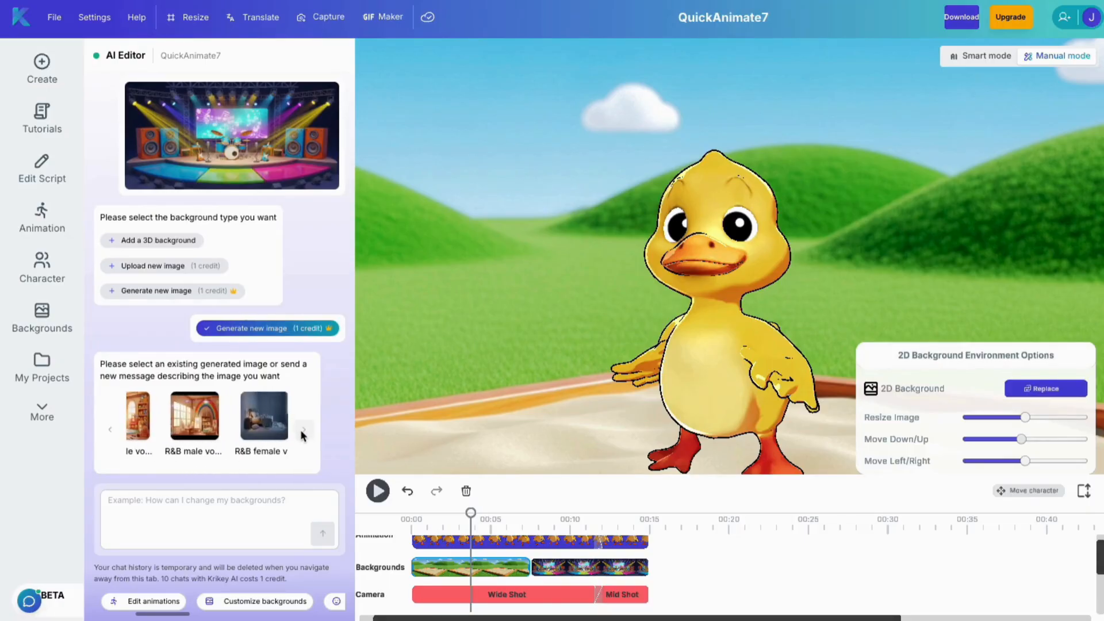
pyautogui.click(300, 430)
pyautogui.click(300, 430)
pyautogui.click(301, 429)
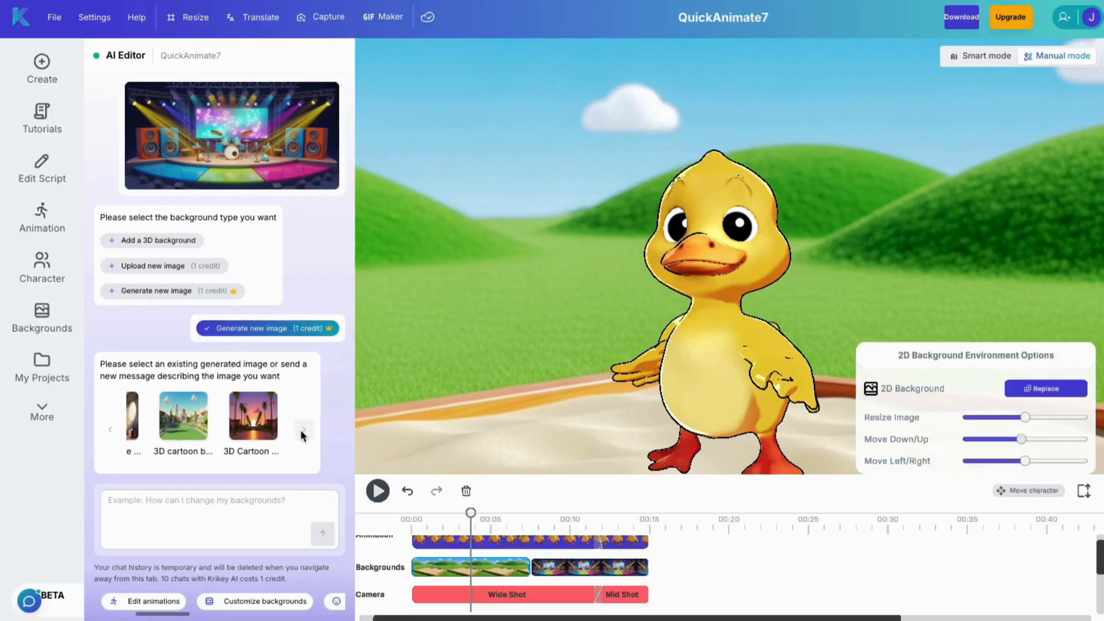
pyautogui.click(300, 430)
pyautogui.click(300, 430)
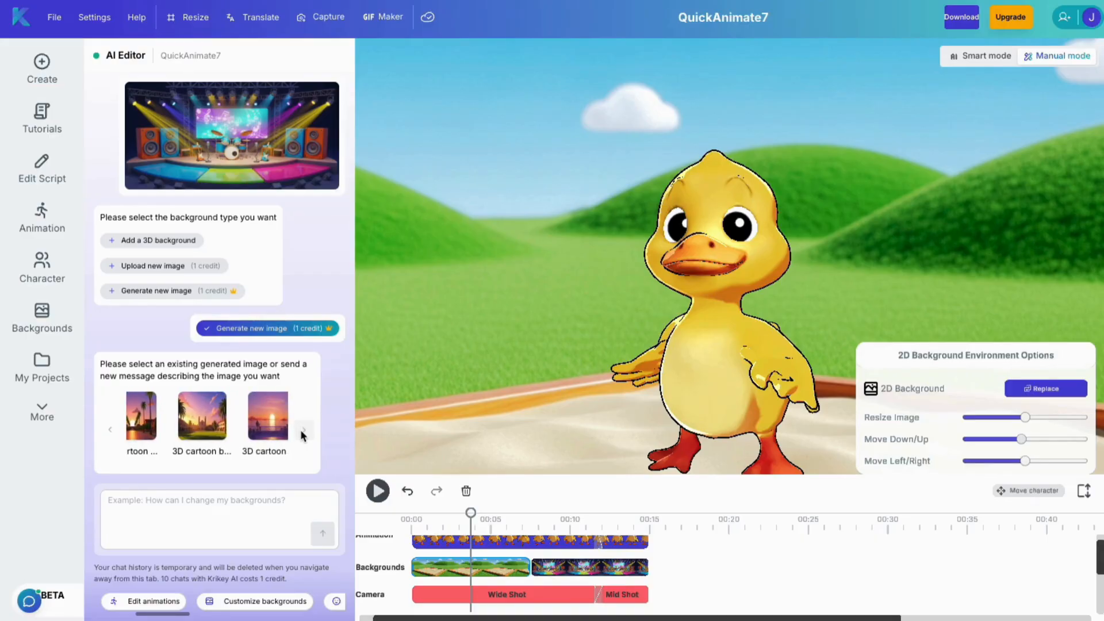
pyautogui.click(300, 430)
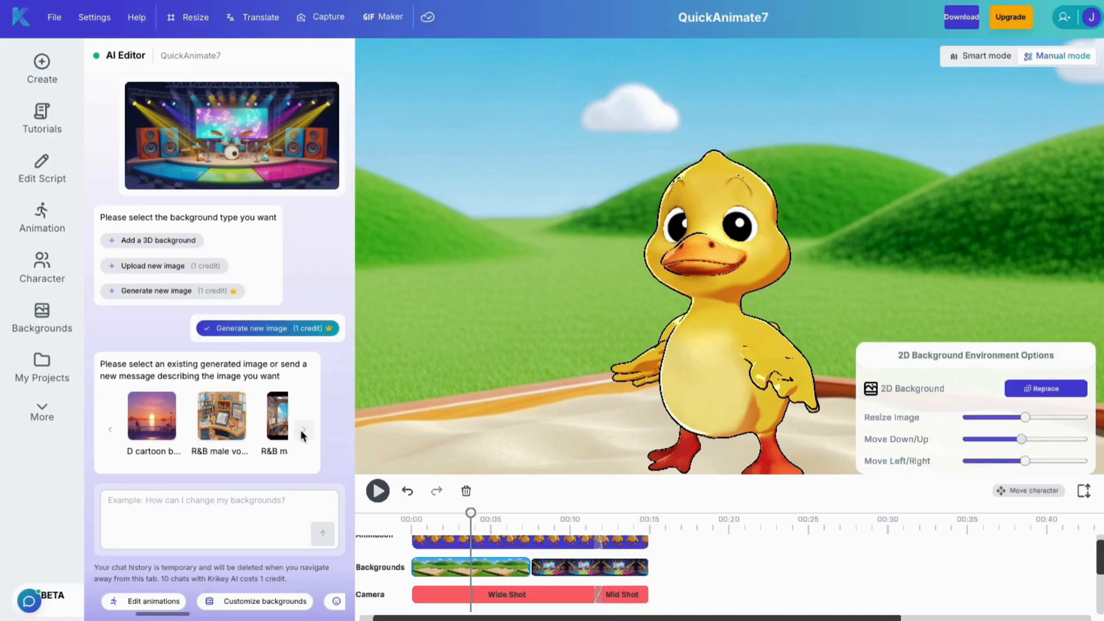
pyautogui.click(151, 422)
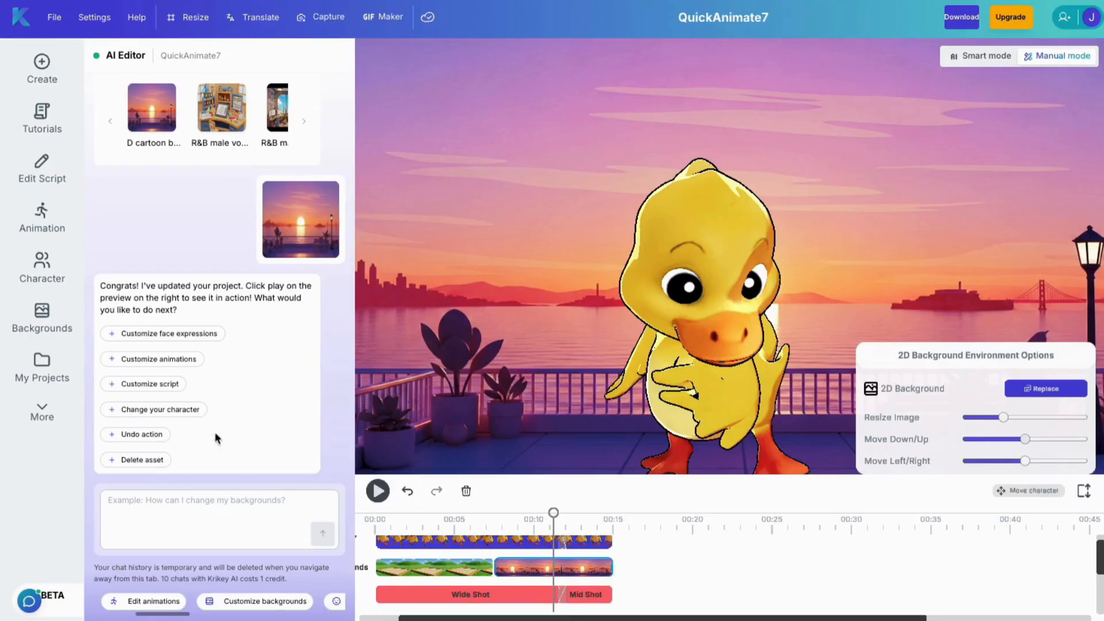
pyautogui.moveTo(555, 518); pyautogui.dragTo(394, 520)
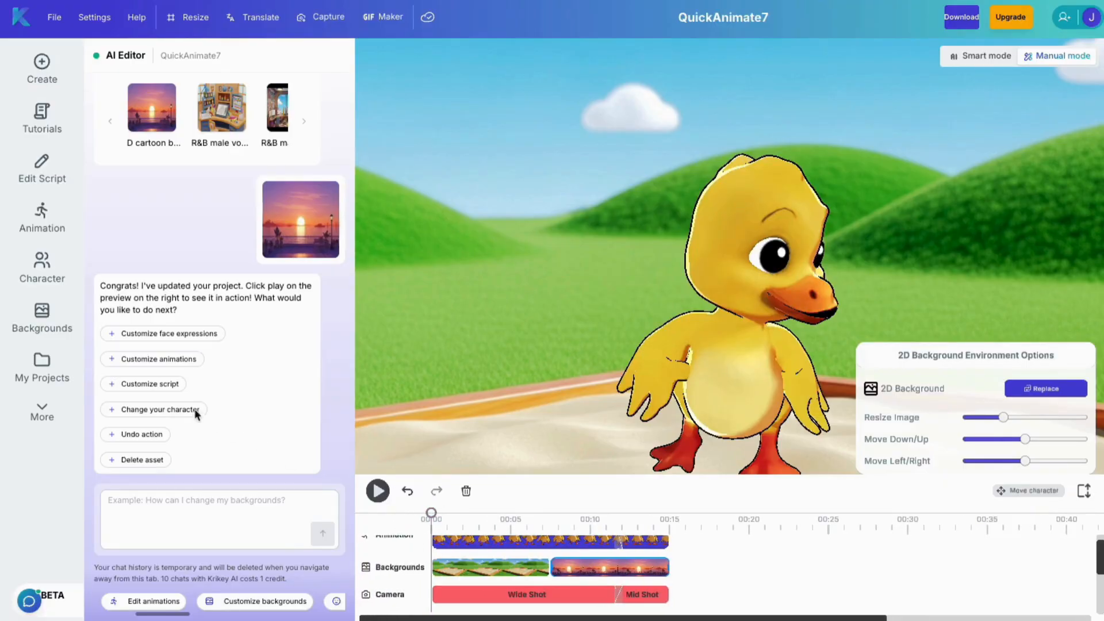
# Open script customization in the AI Editor, and browse the public animation gallery and the animations in its Ballet Dance category
pyautogui.click(151, 384)
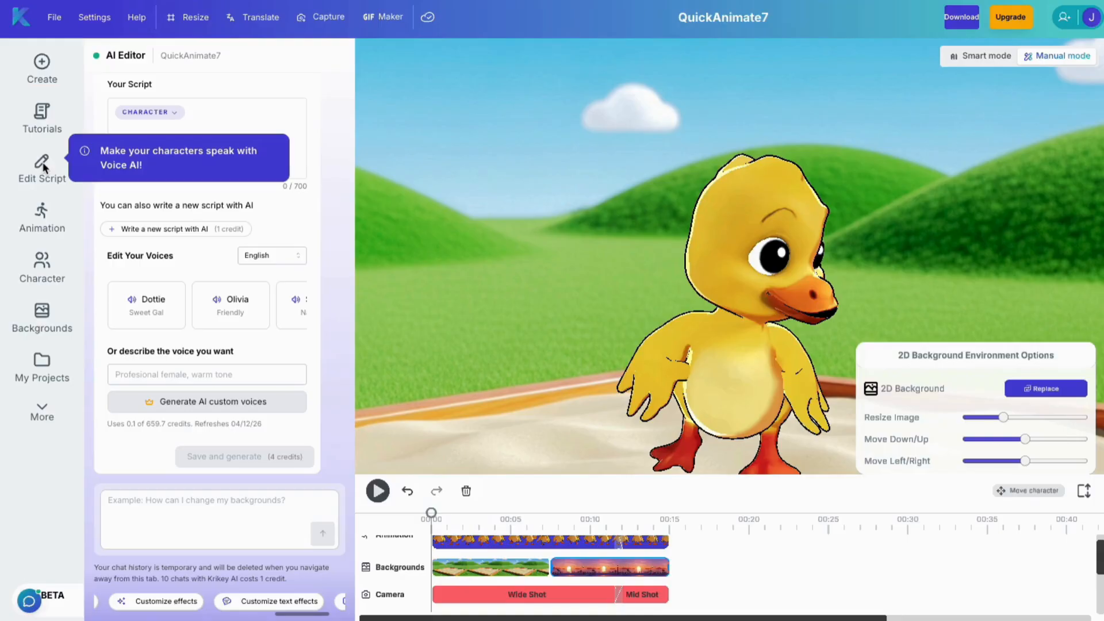
pyautogui.click(43, 218)
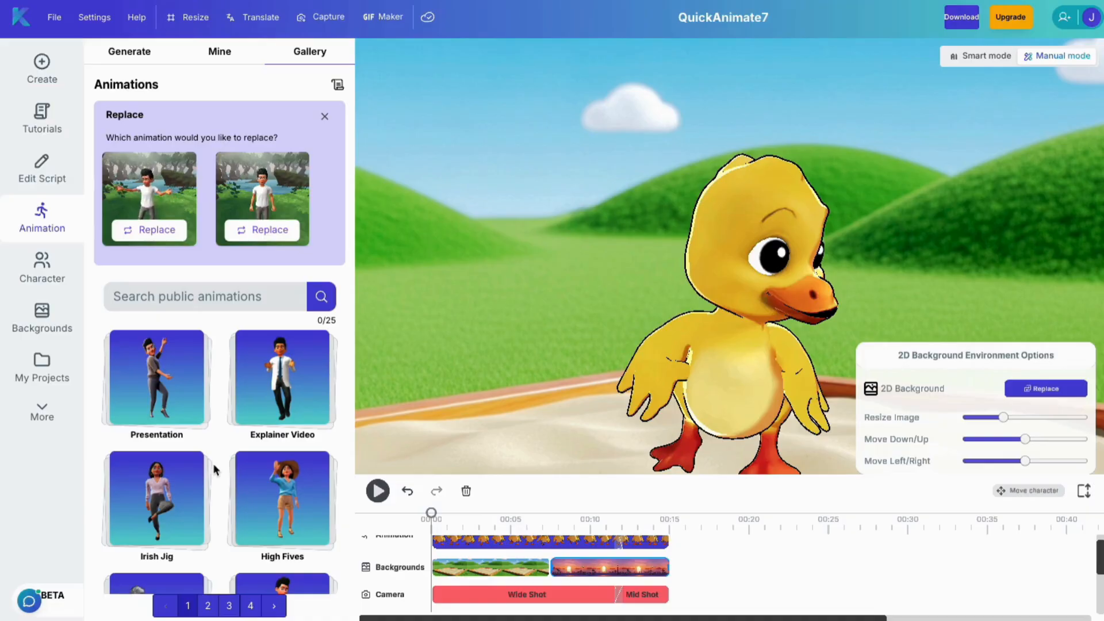
pyautogui.scroll(-3, 213, 464)
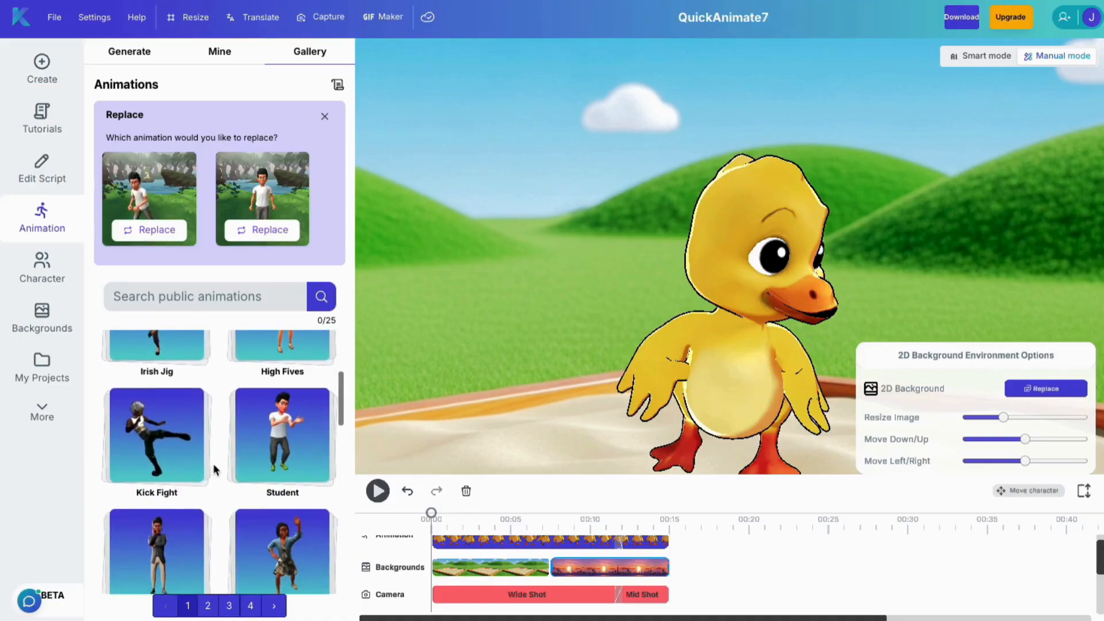
pyautogui.scroll(-1, 213, 464)
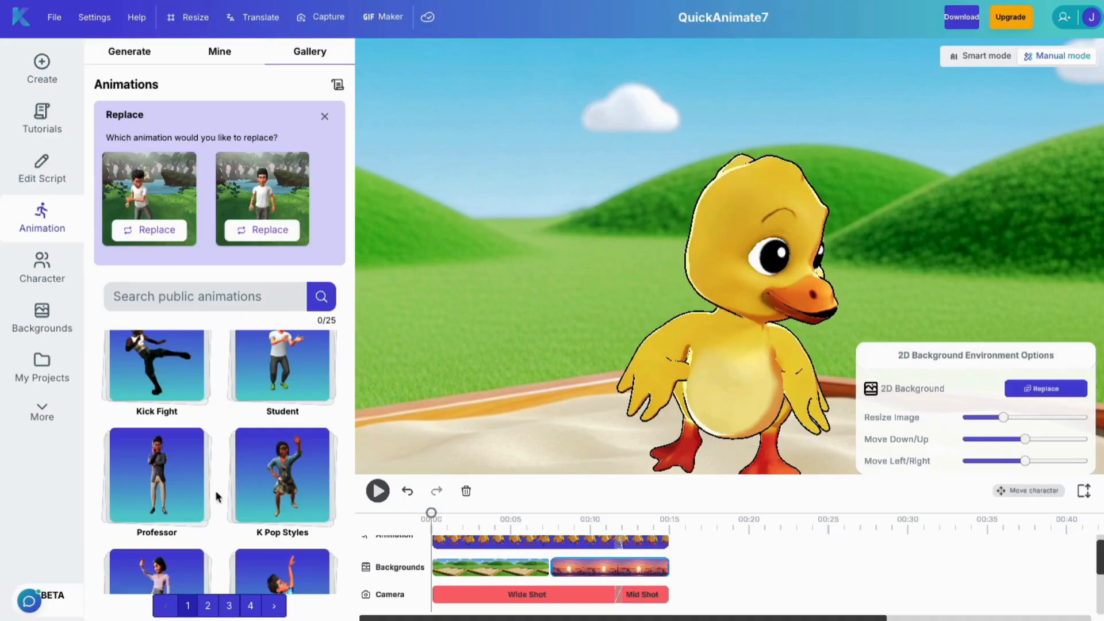
pyautogui.scroll(-3, 208, 452)
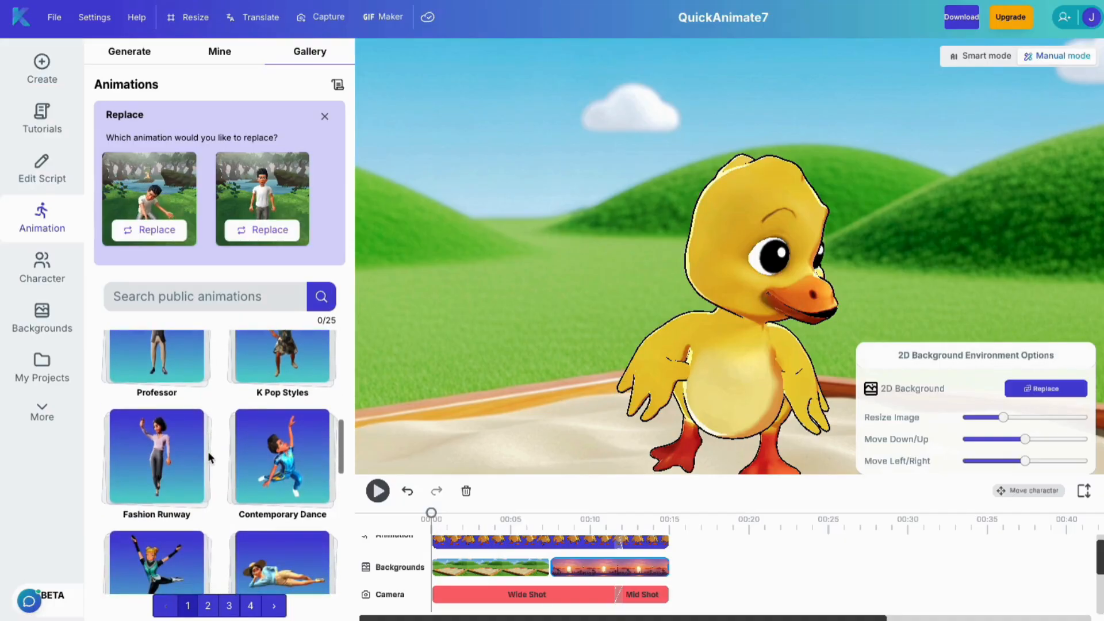
pyautogui.scroll(-2, 208, 453)
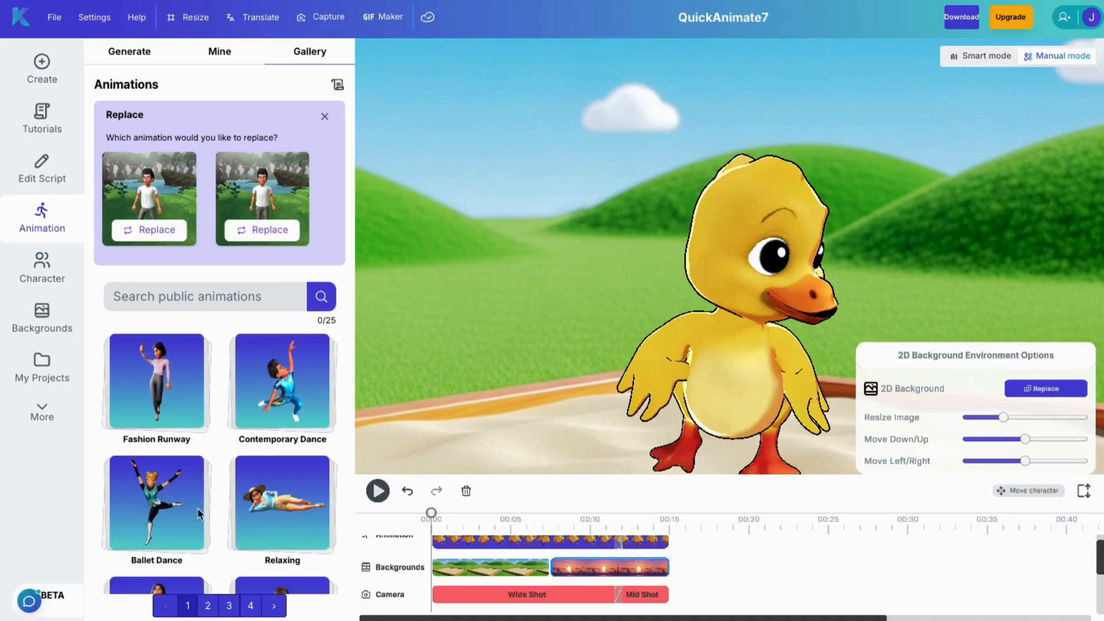
pyautogui.click(169, 524)
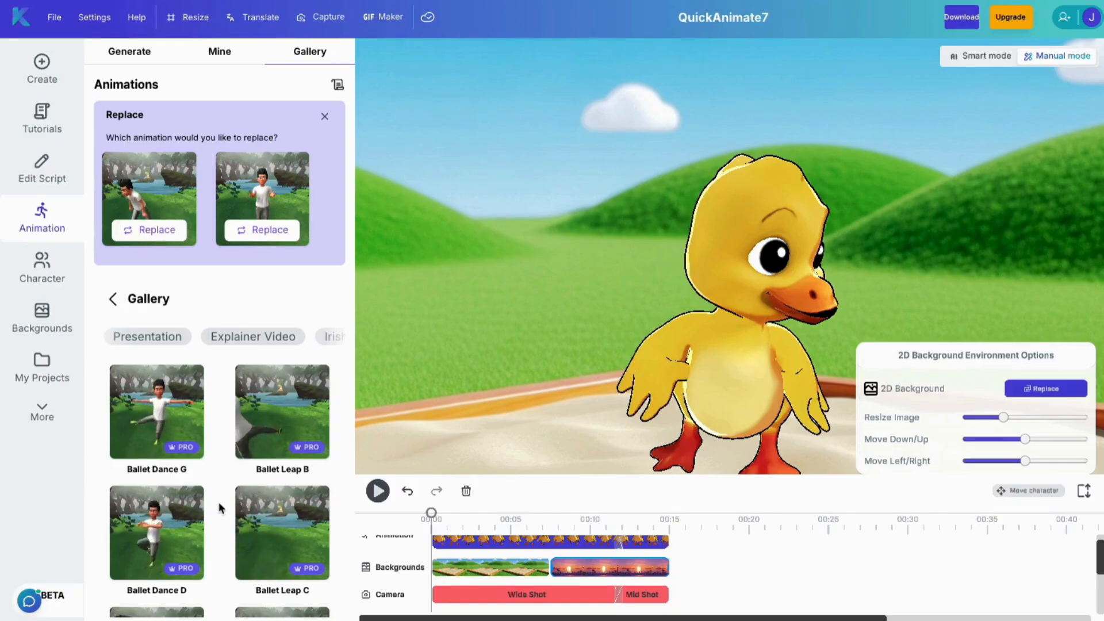
pyautogui.scroll(-5, 220, 509)
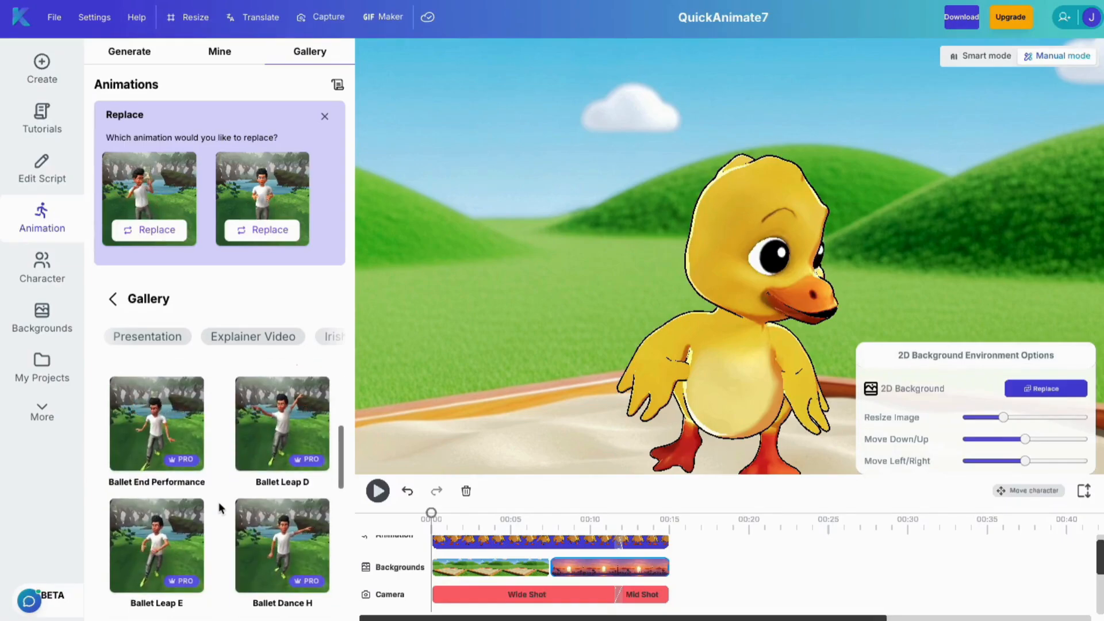
pyautogui.scroll(-1, 221, 509)
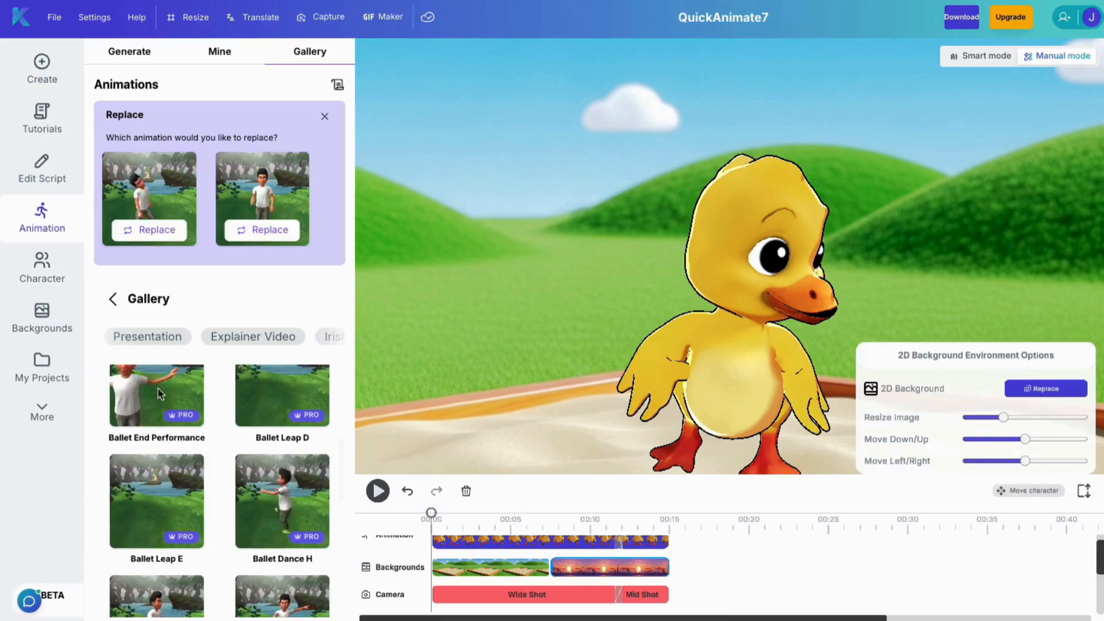
# Return to the public animation categories, browse them, and search the public animations for the suggested term "twirl"
pyautogui.click(115, 299)
pyautogui.scroll(-8, 226, 500)
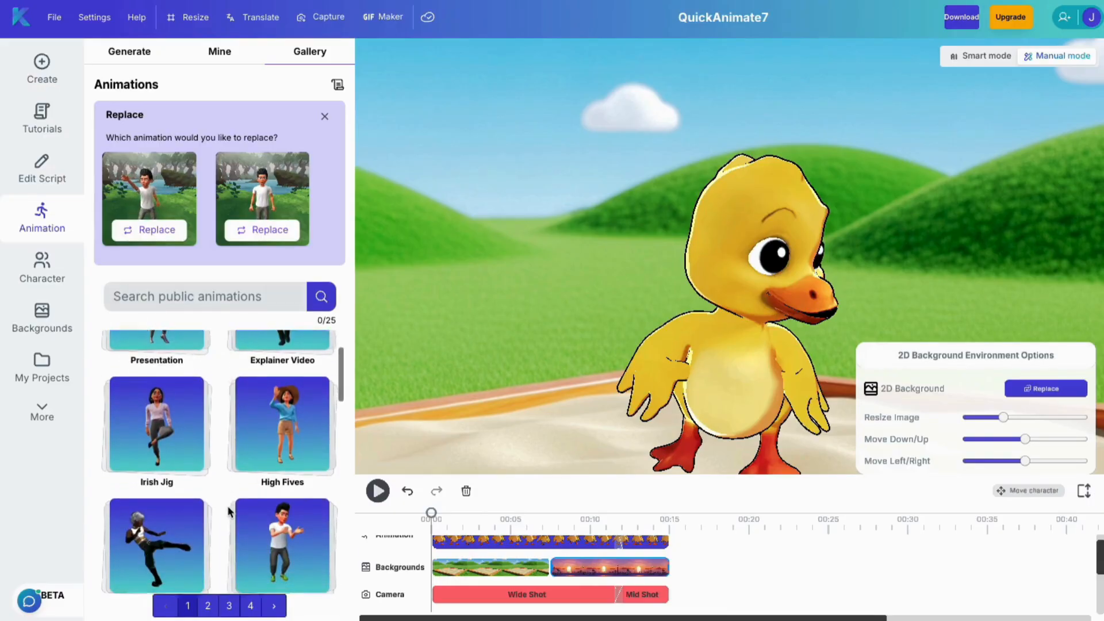
pyautogui.scroll(-2, 227, 505)
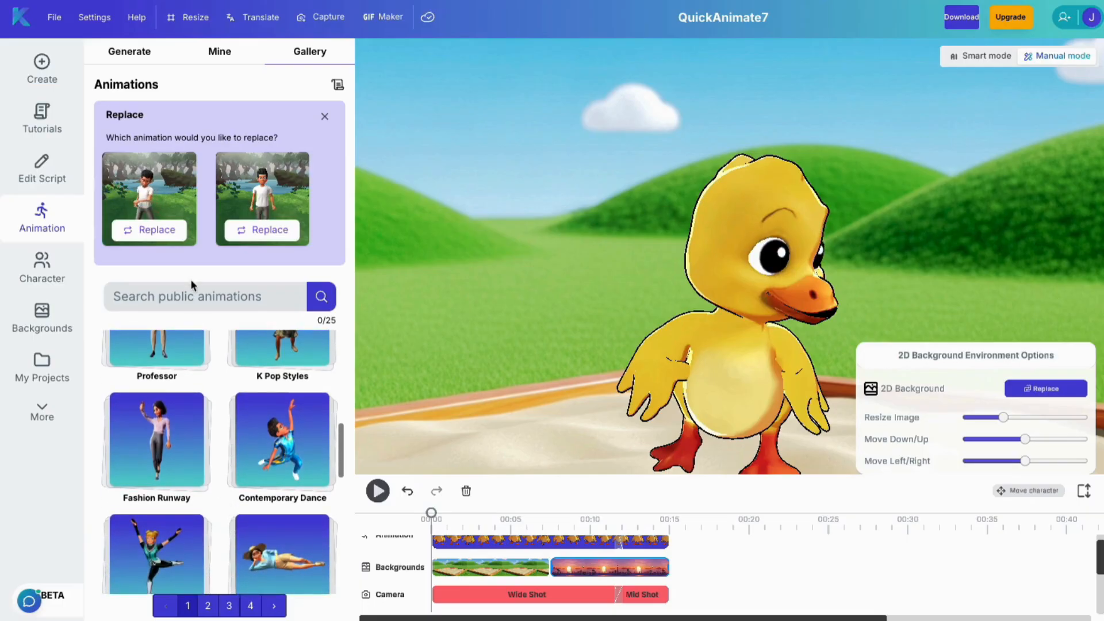
pyautogui.click(192, 292)
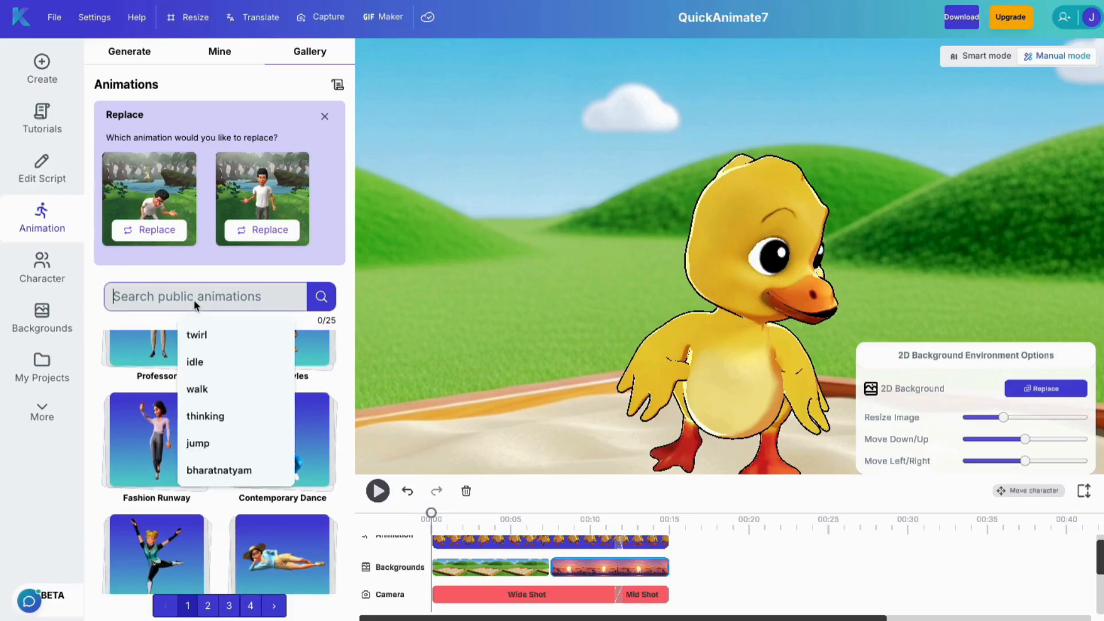
pyautogui.click(202, 337)
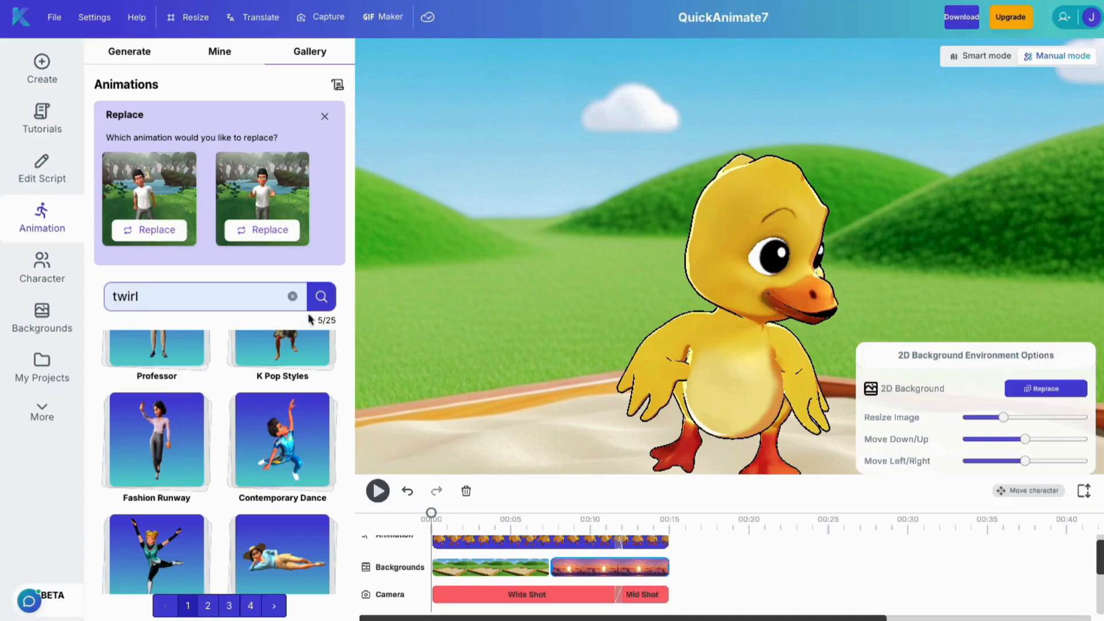
pyautogui.click(323, 308)
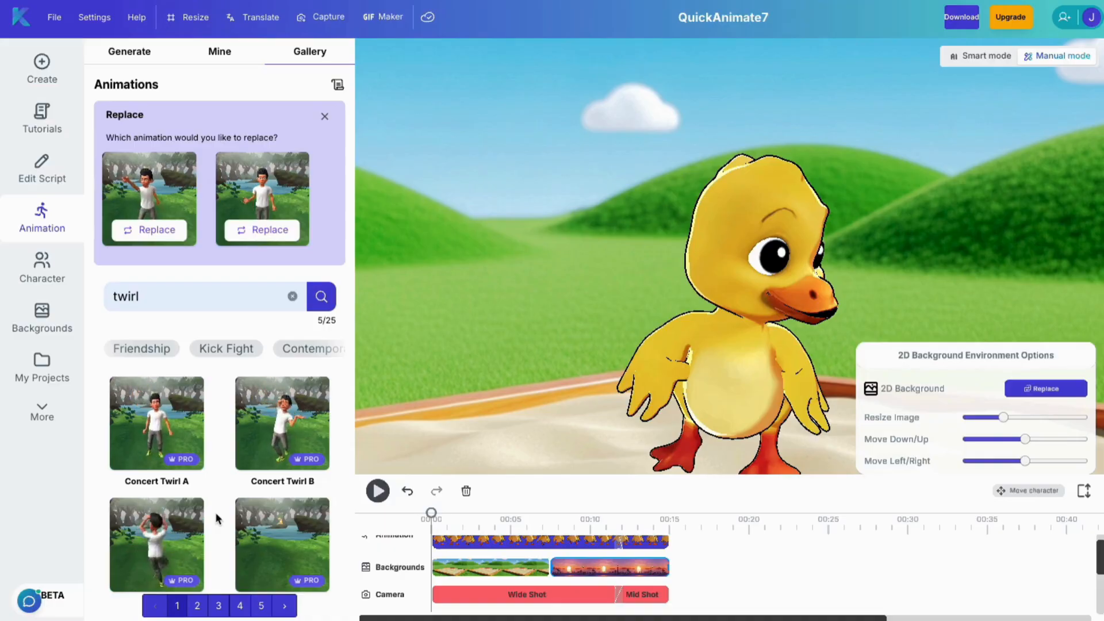
# Browse the character library and replace the Cartoon Duck with the Cartoon Cow
pyautogui.click(36, 269)
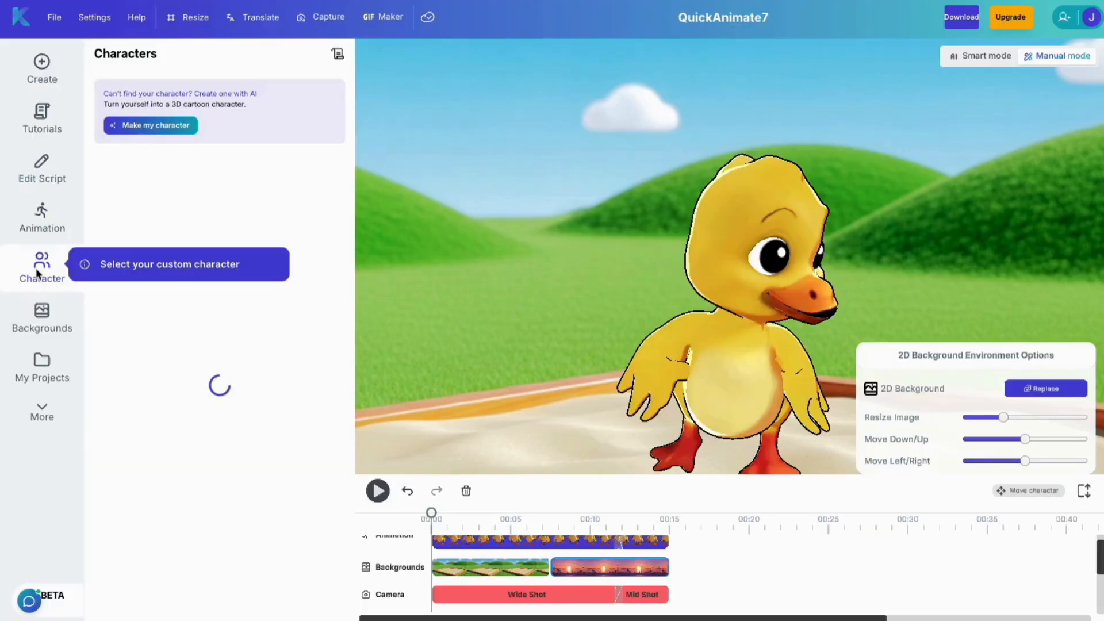
pyautogui.scroll(-5, 238, 552)
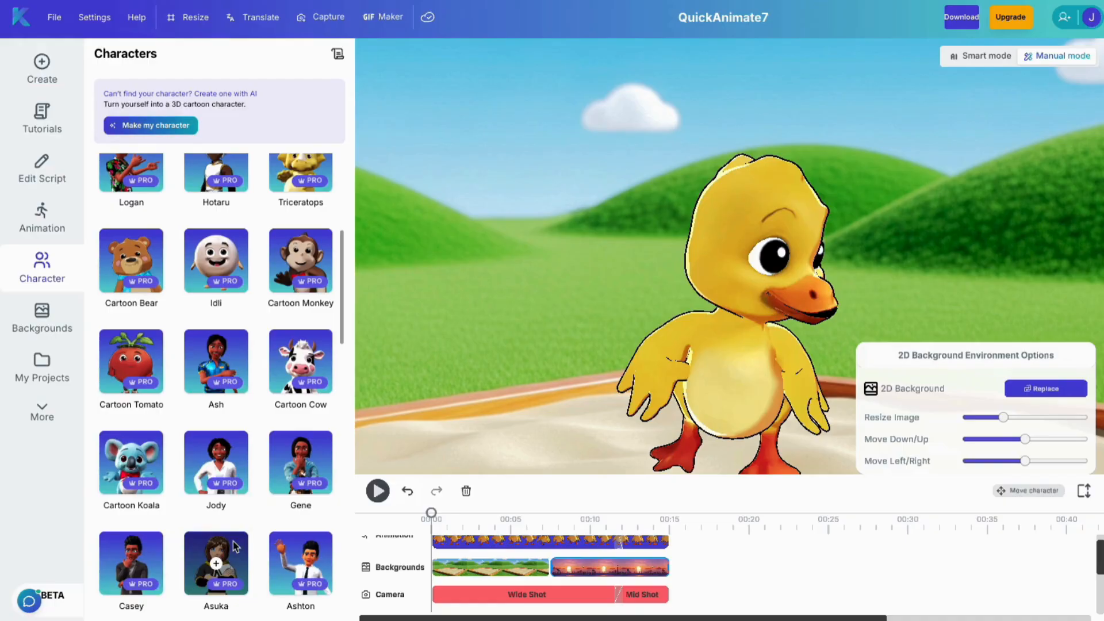
pyautogui.scroll(-1, 238, 199)
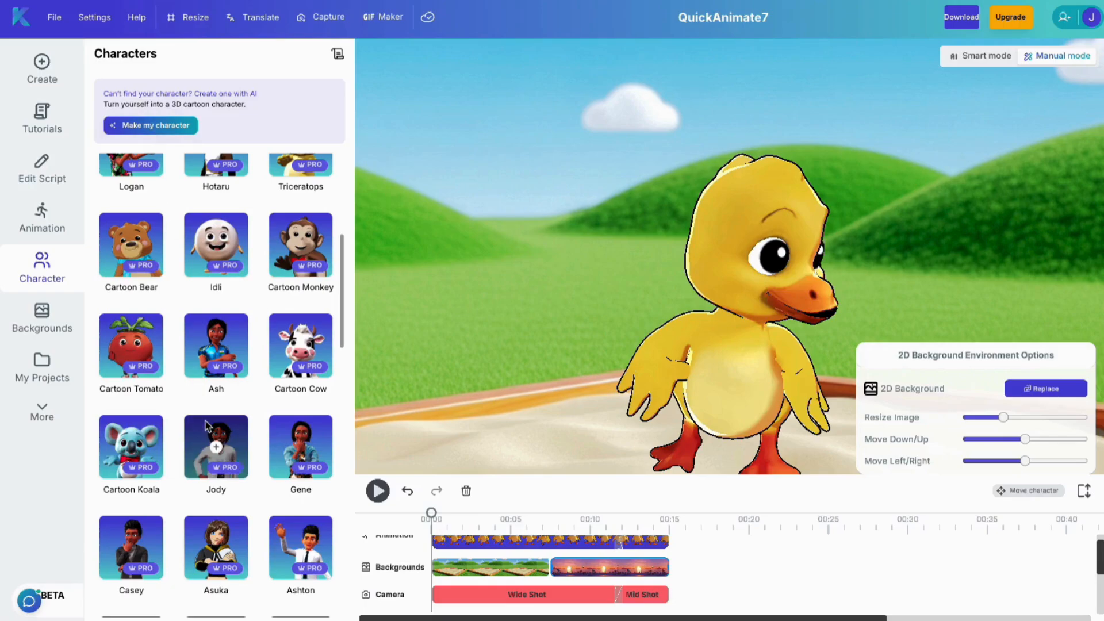
pyautogui.click(305, 345)
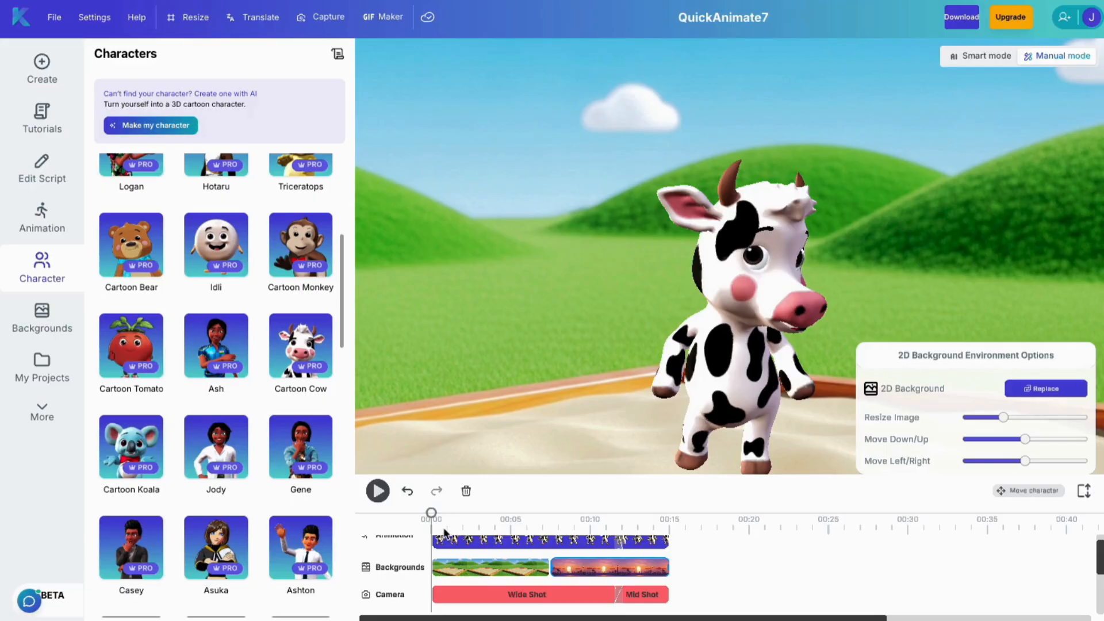
# Preview the animation with the Cartoon Cow, and replace the character with Asuka
pyautogui.click(378, 491)
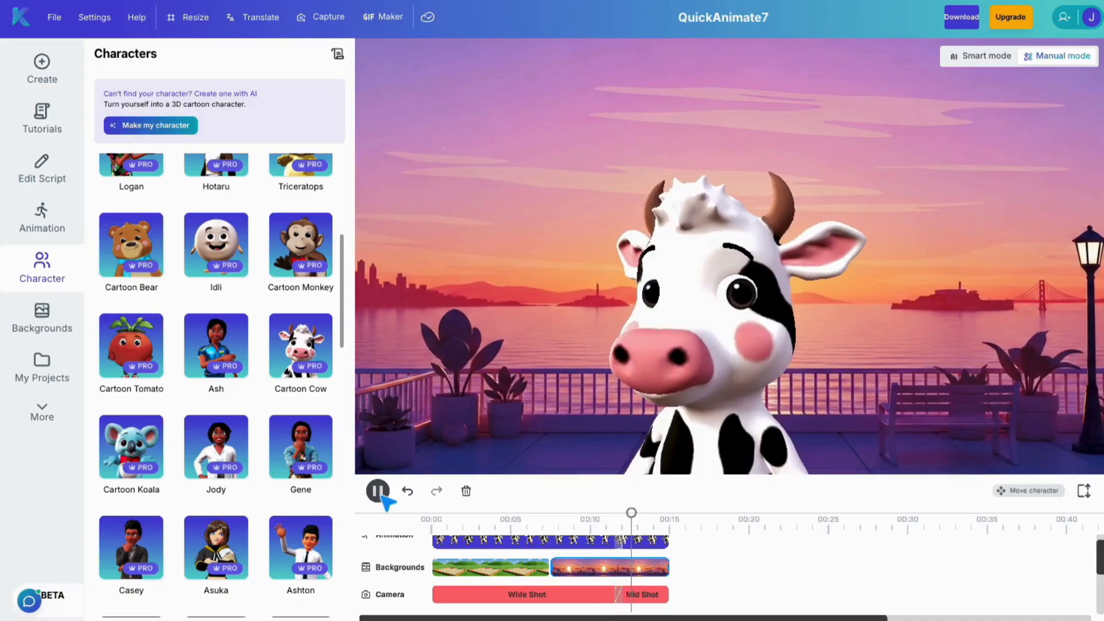
pyautogui.click(378, 491)
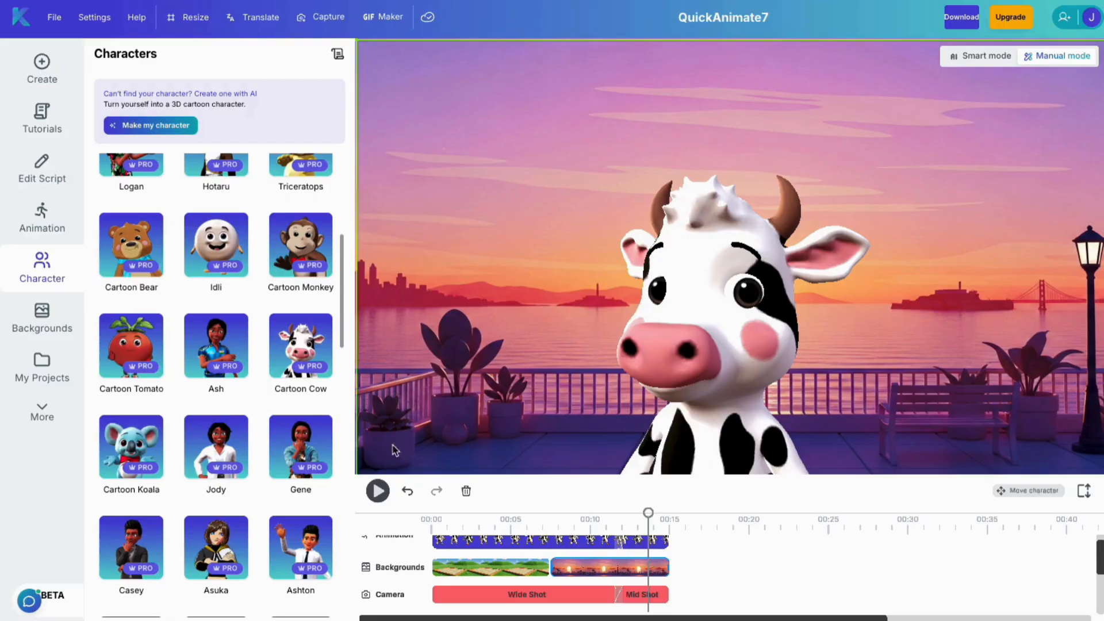
pyautogui.scroll(-2, 247, 441)
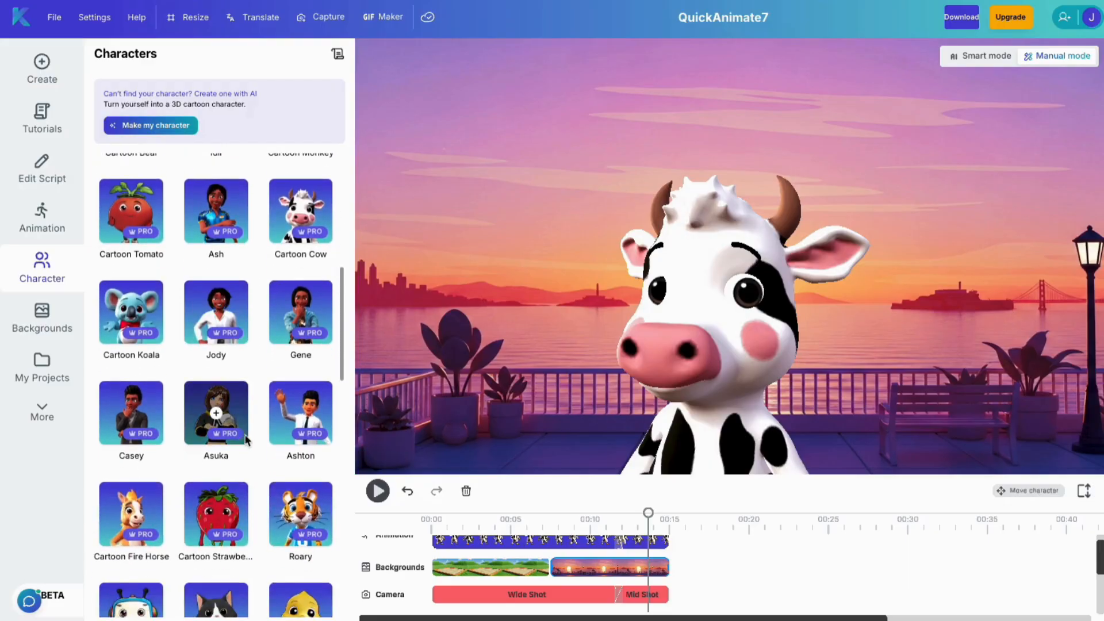
pyautogui.click(216, 413)
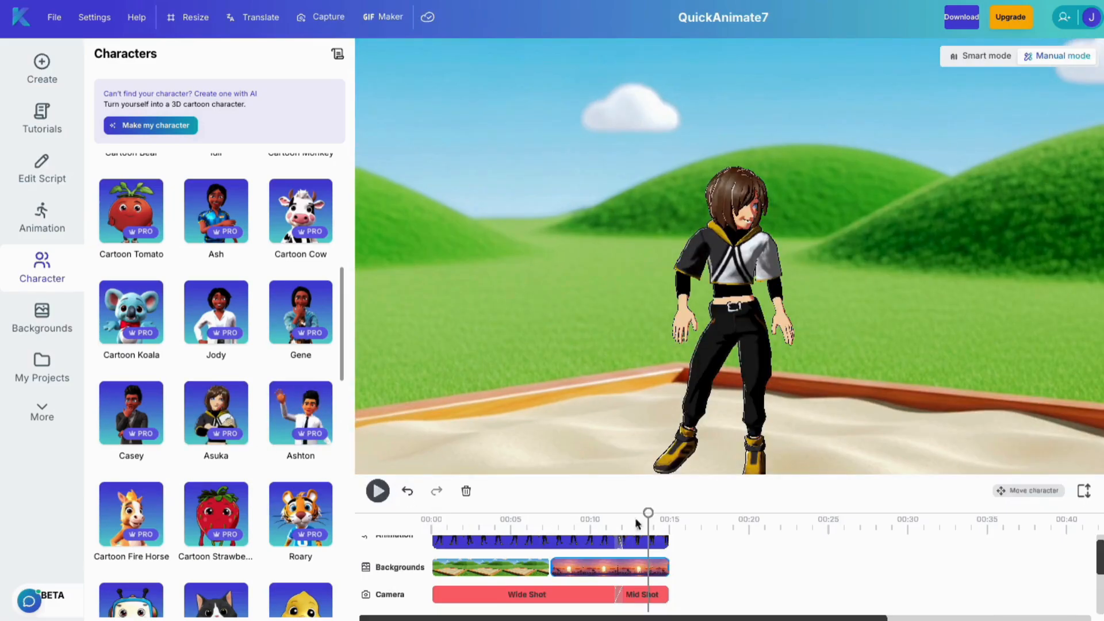
# Return the playhead to the start and preview the animation with the Asuka character through both backgrounds
pyautogui.moveTo(637, 523); pyautogui.dragTo(402, 546)
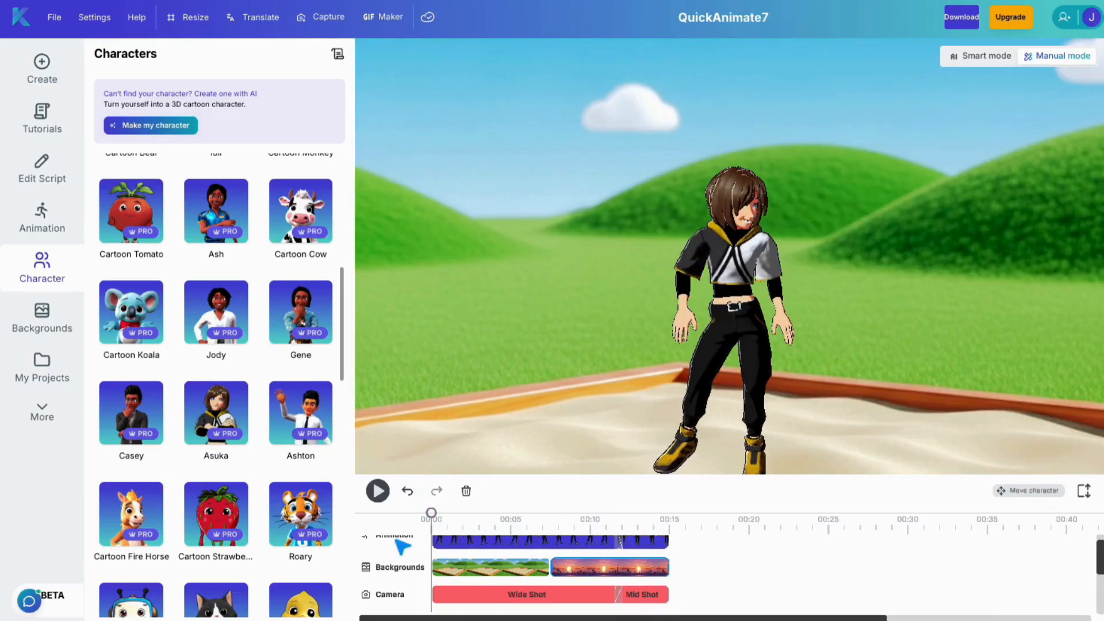
pyautogui.click(379, 495)
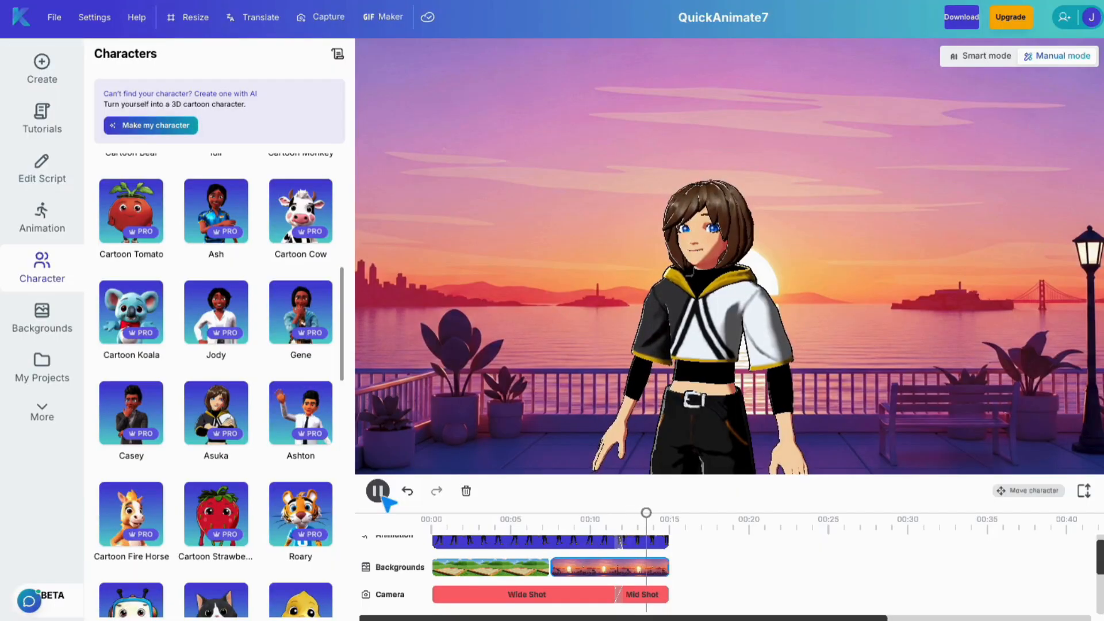
pyautogui.click(383, 498)
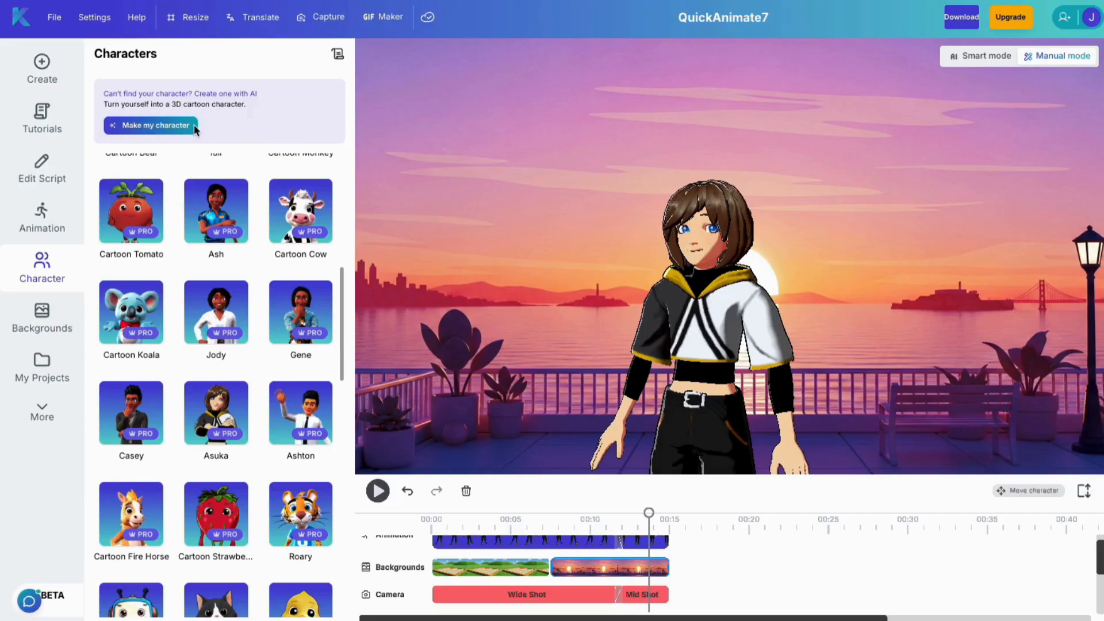
# Browse the background categories and replace the first background, the green hills with a sandbox, with the Pride 3D environment
pyautogui.click(39, 320)
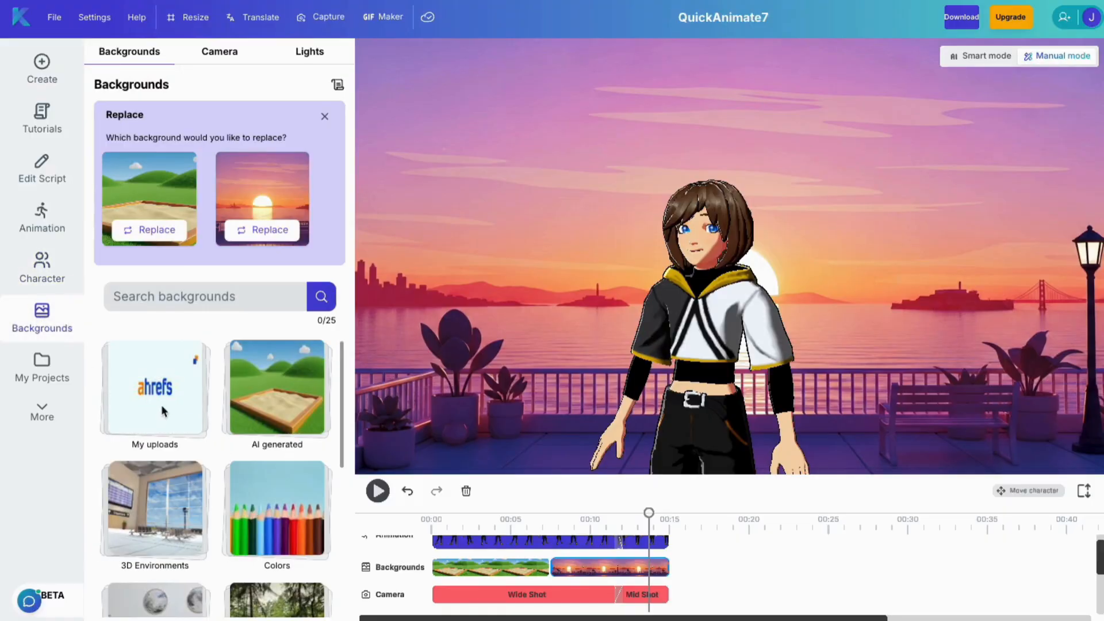
pyautogui.scroll(-3, 264, 405)
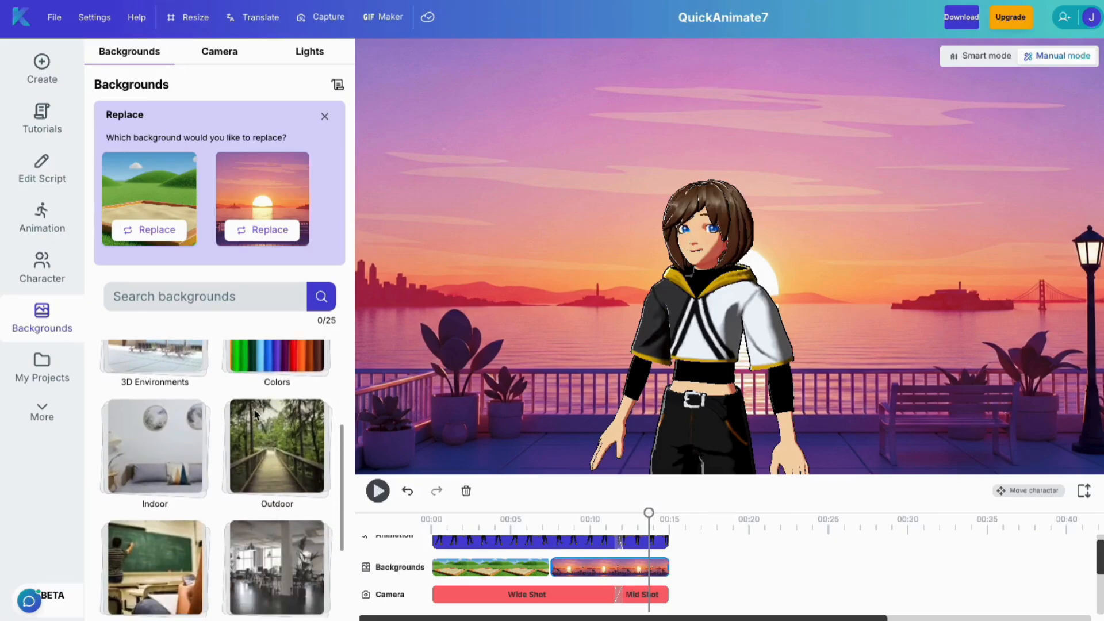
pyautogui.scroll(1, 256, 415)
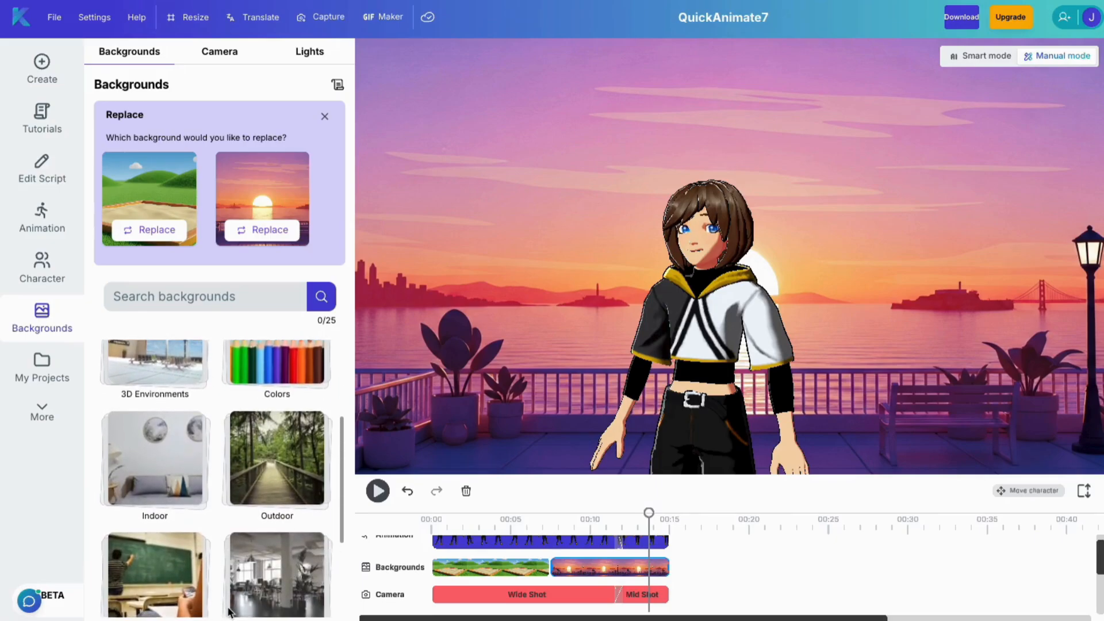
pyautogui.scroll(-3, 253, 605)
pyautogui.scroll(2, 230, 610)
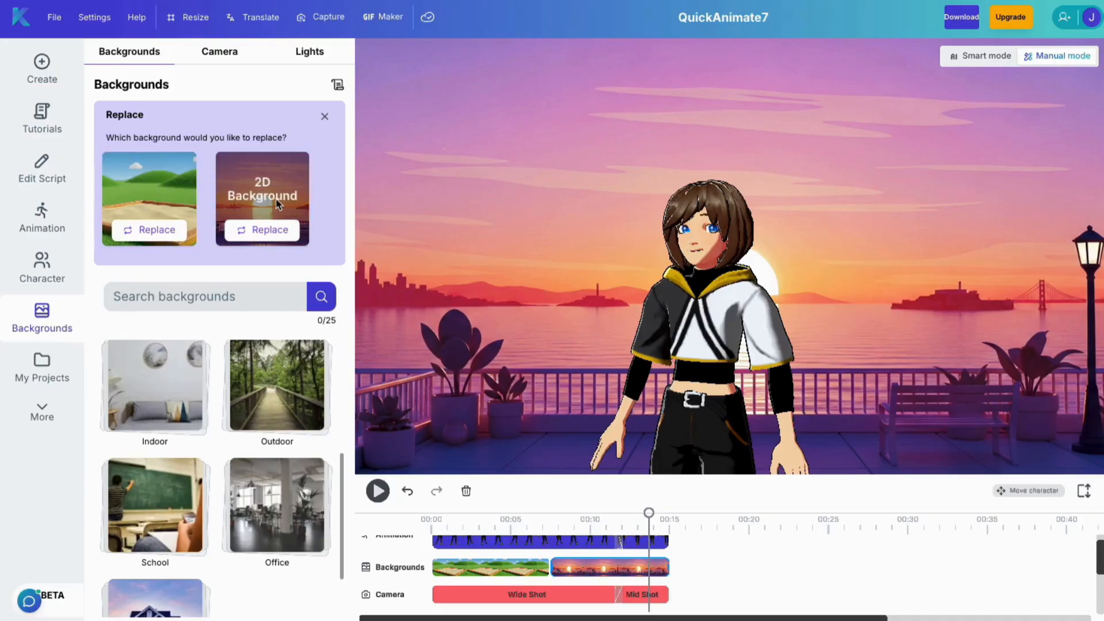
pyautogui.click(153, 232)
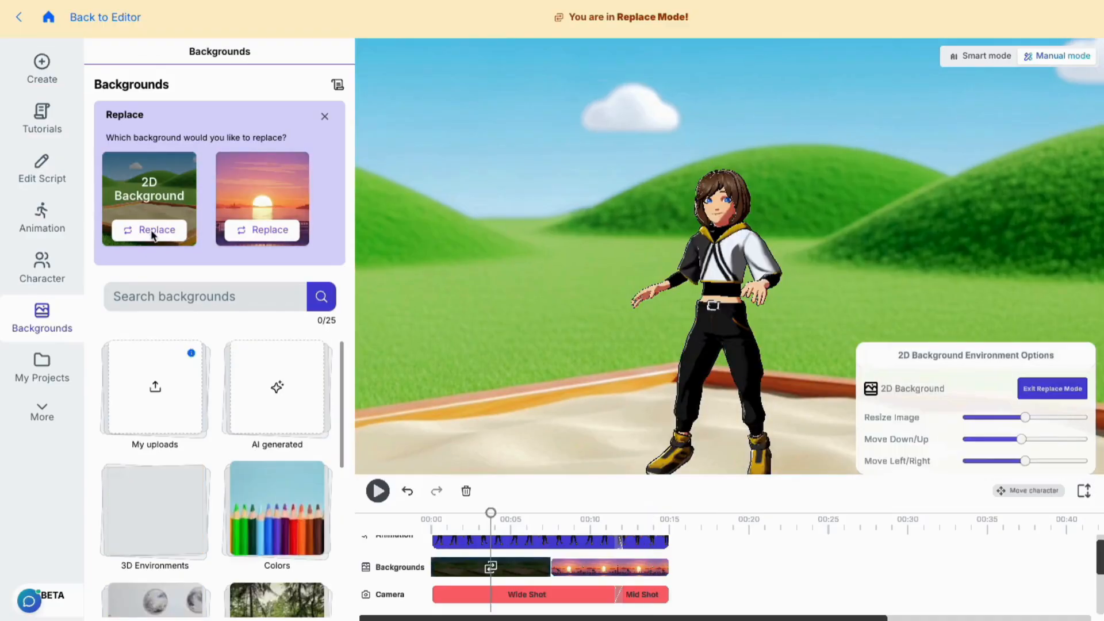
pyautogui.scroll(-2, 232, 489)
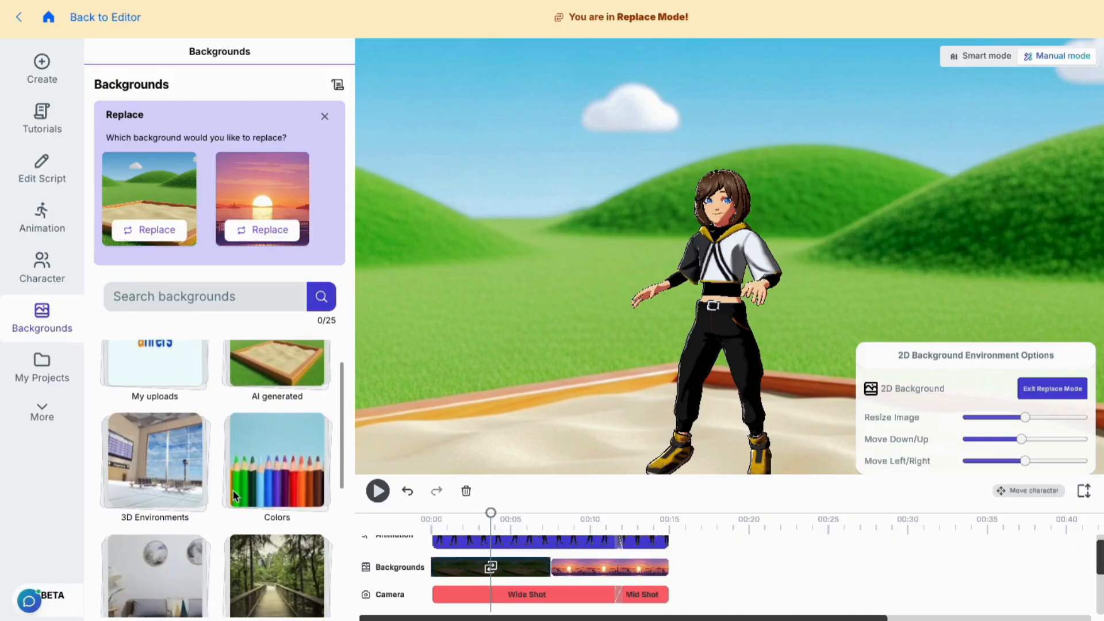
pyautogui.click(172, 439)
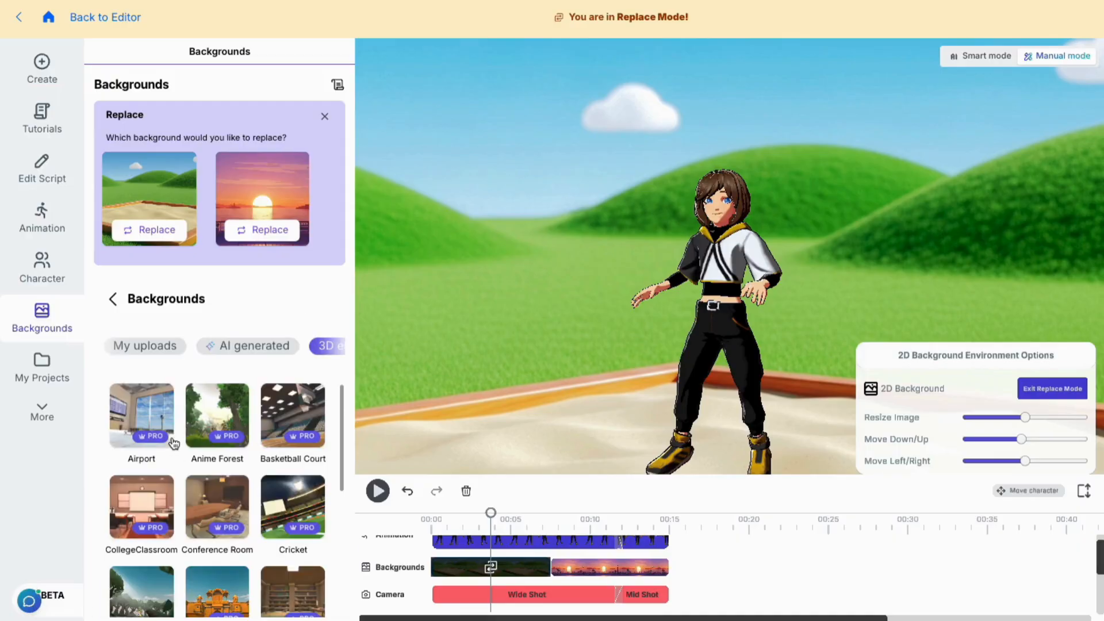
pyautogui.scroll(-1, 186, 572)
pyautogui.scroll(-3, 187, 576)
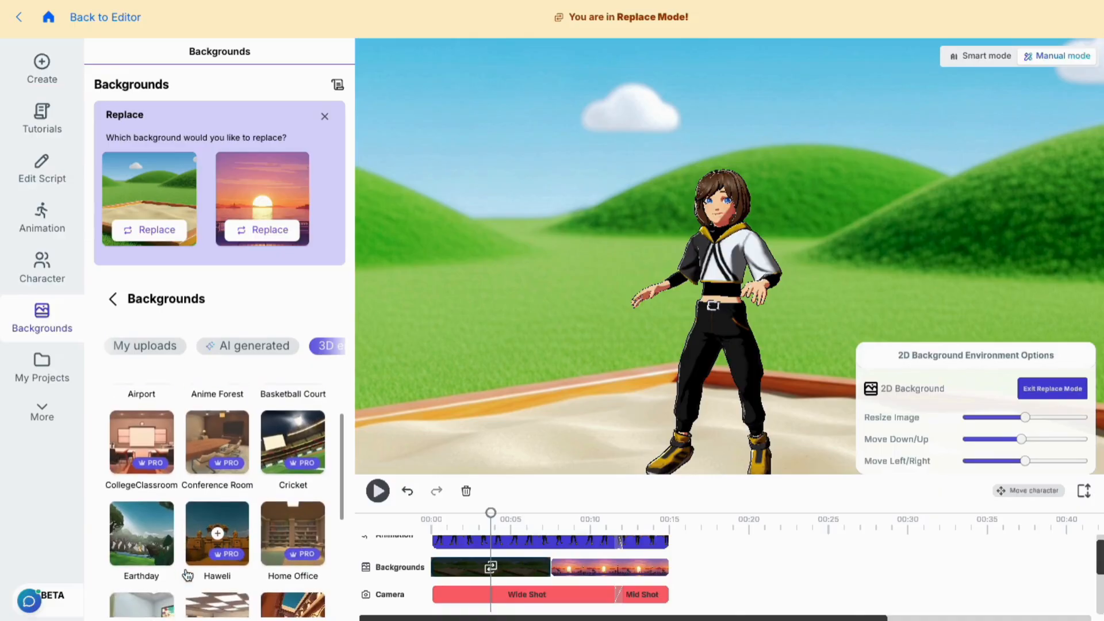
pyautogui.scroll(-1, 187, 575)
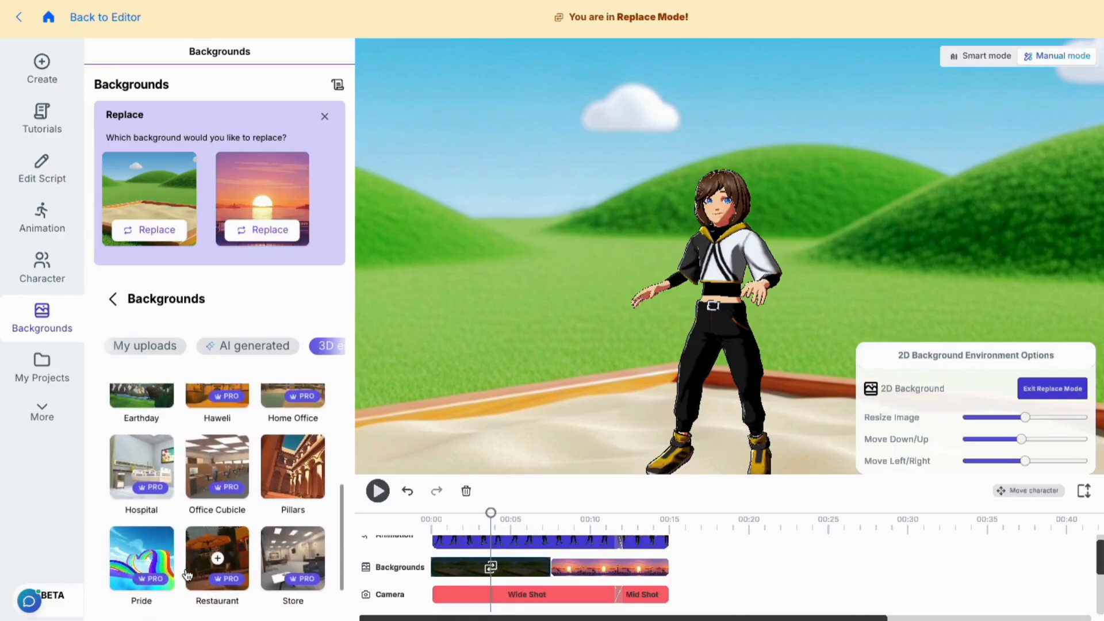
pyautogui.click(138, 554)
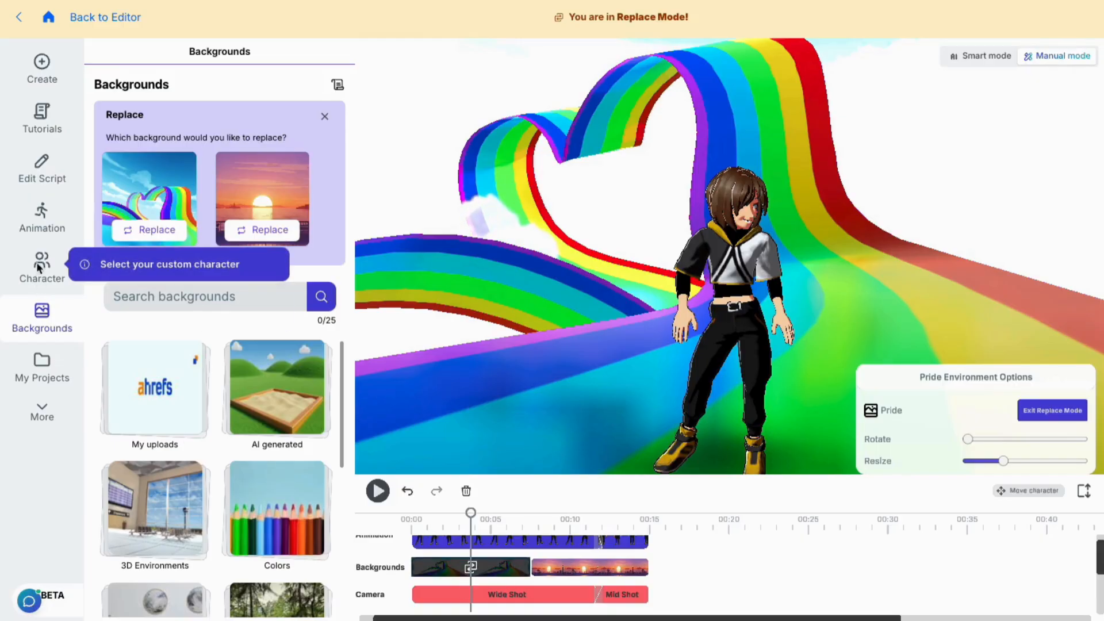
# Open the public animation gallery, and expand the sidebar to examine the additional editing tools
pyautogui.click(42, 219)
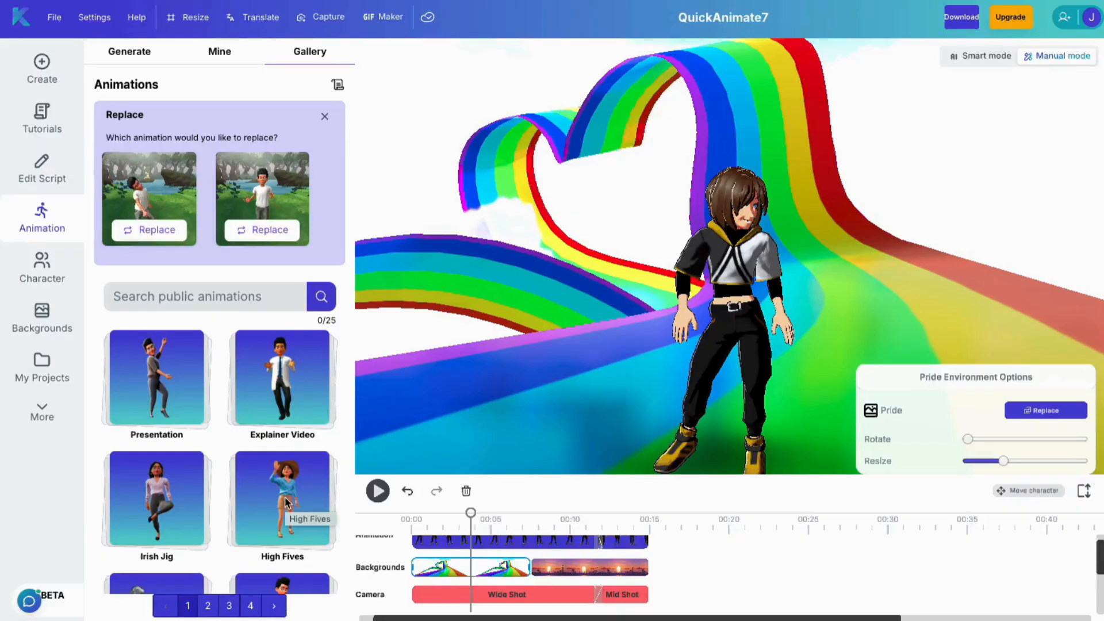
pyautogui.click(37, 411)
pyautogui.scroll(-2, 30, 433)
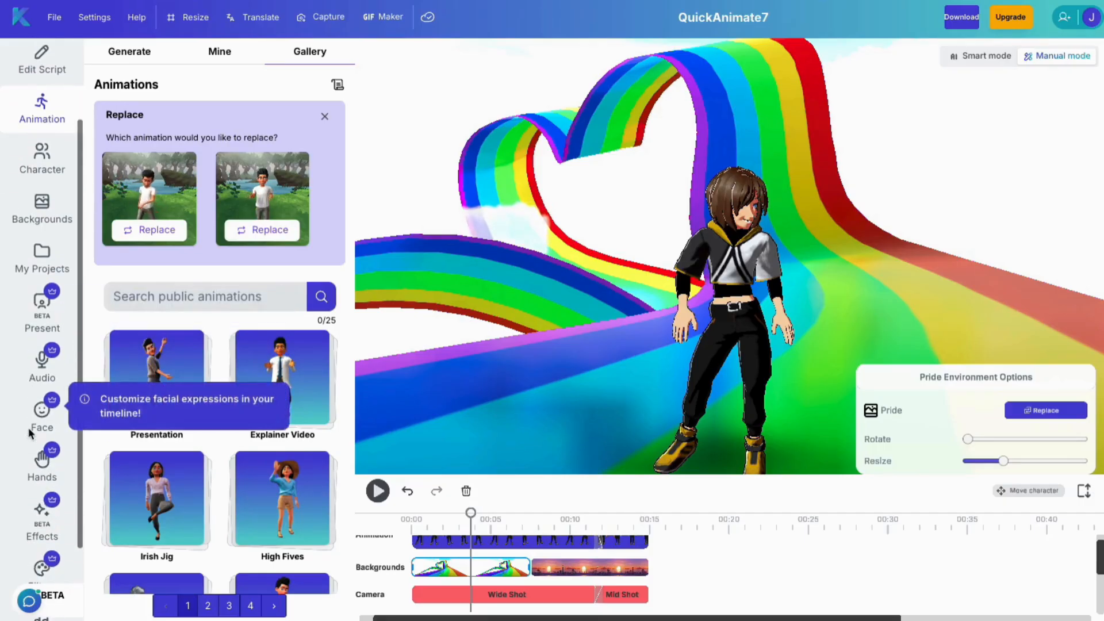
pyautogui.scroll(-2, 30, 433)
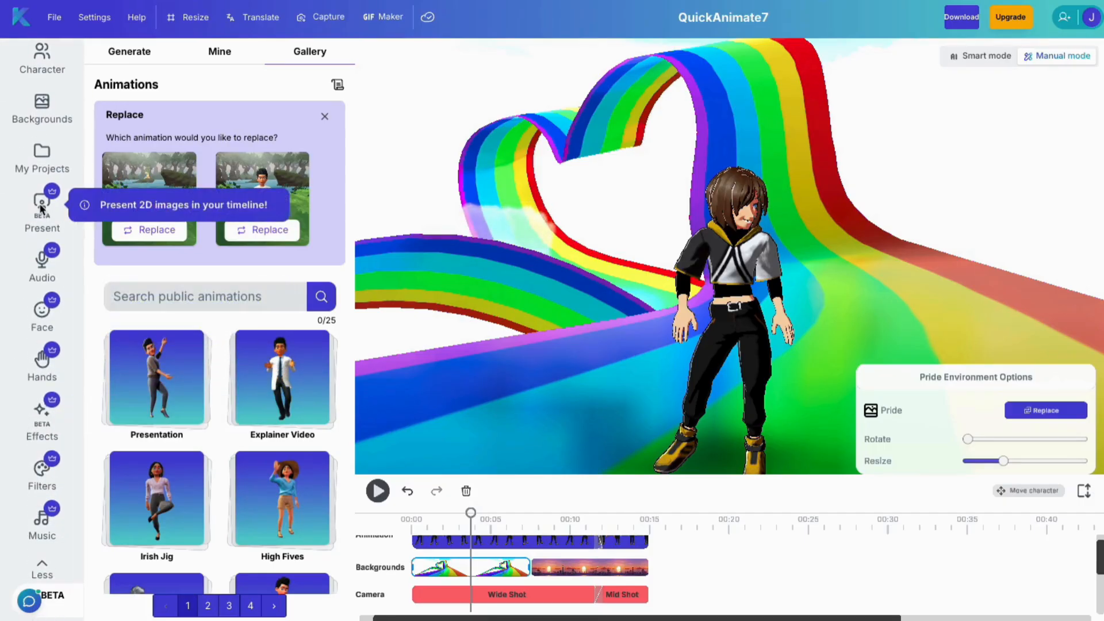
# Browse the free photos in Present and project the autumn forest river photo on a screen behind the character
pyautogui.click(42, 209)
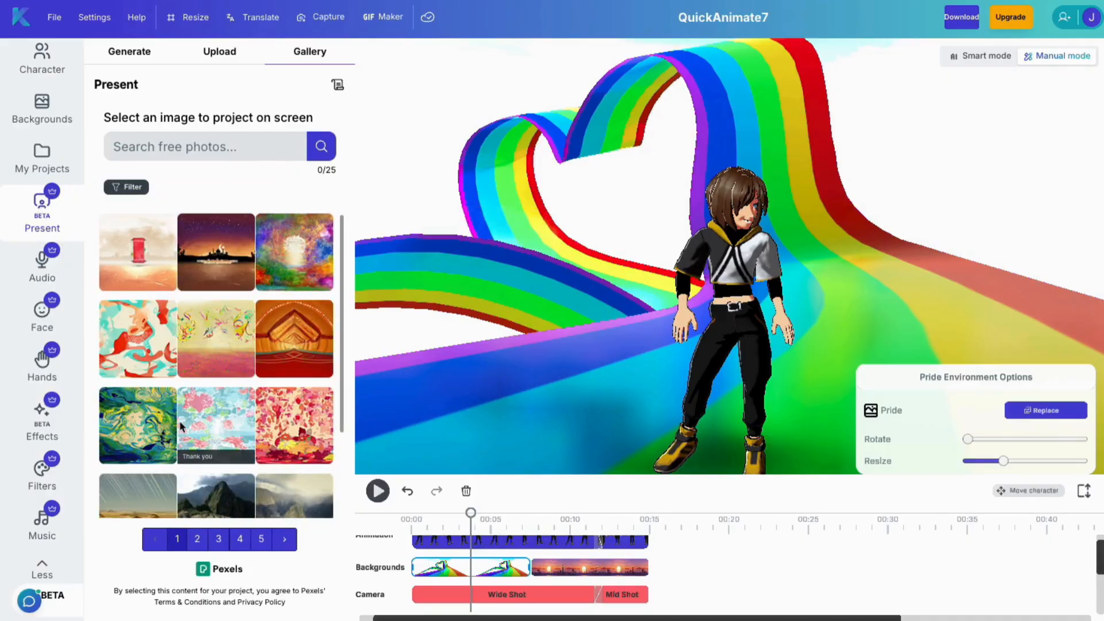
pyautogui.scroll(-2, 180, 426)
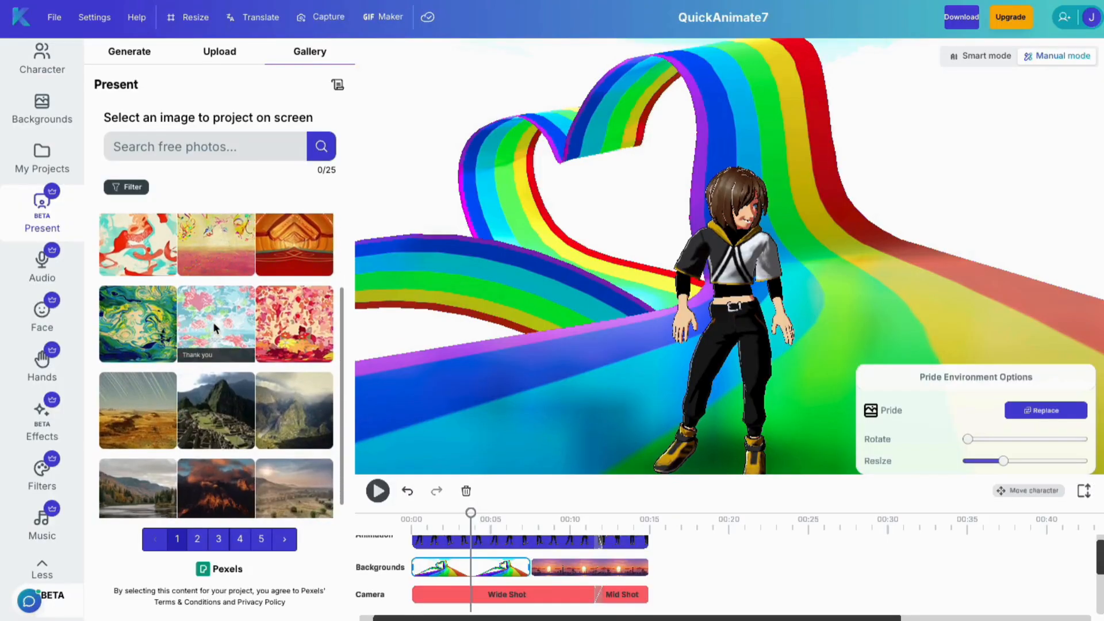
pyautogui.click(132, 498)
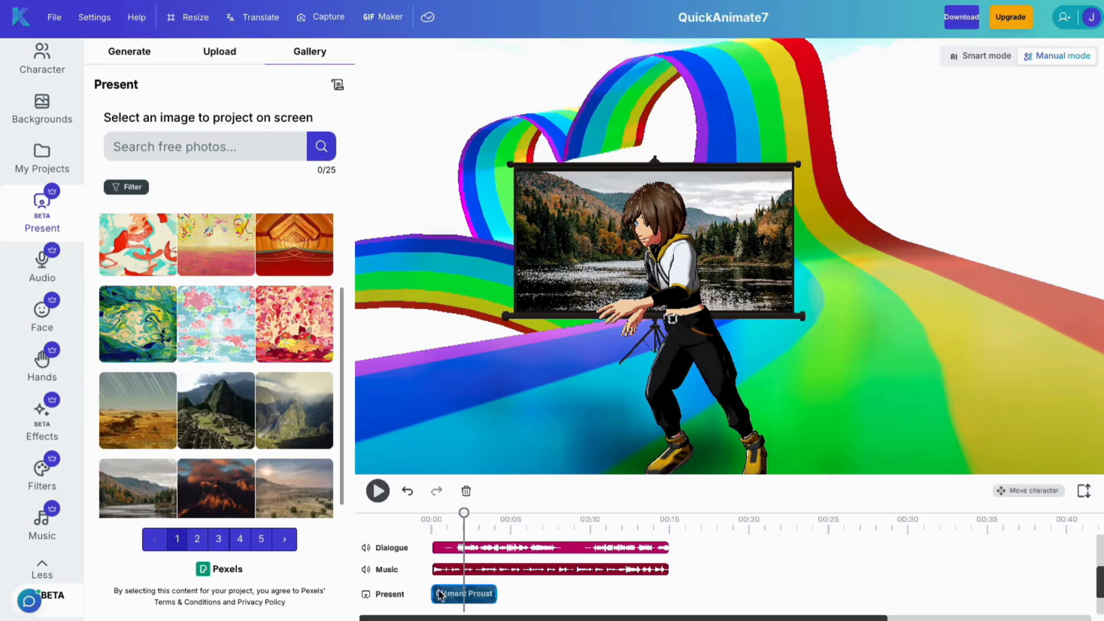
# Open the projector options for the Present clip, try the Laptop model, and set the model to Mobile
pyautogui.click(458, 597)
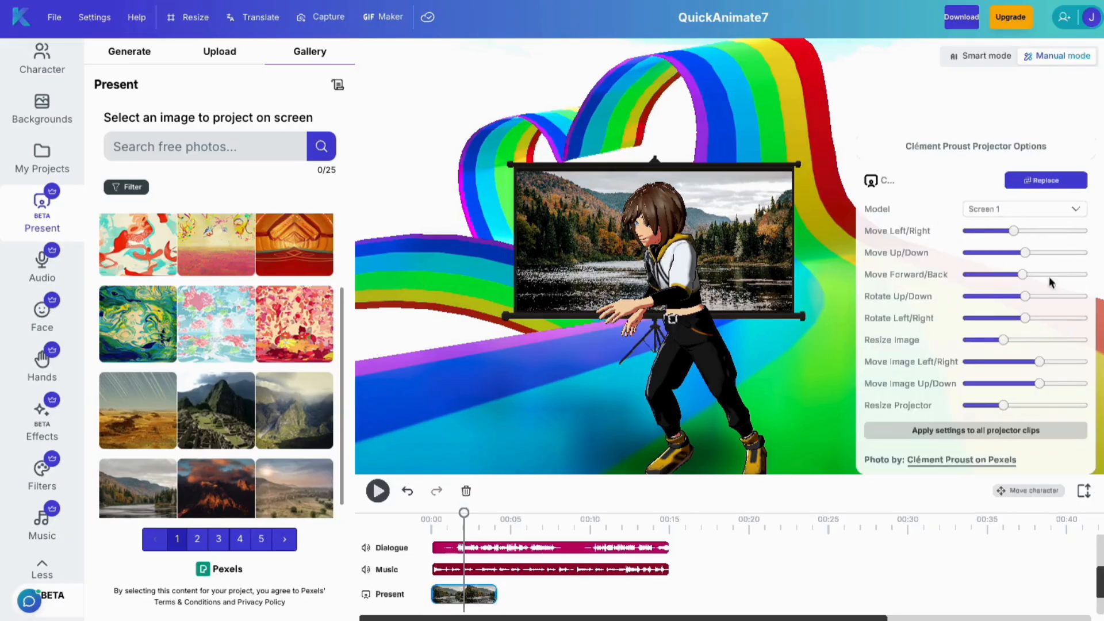
pyautogui.click(977, 211)
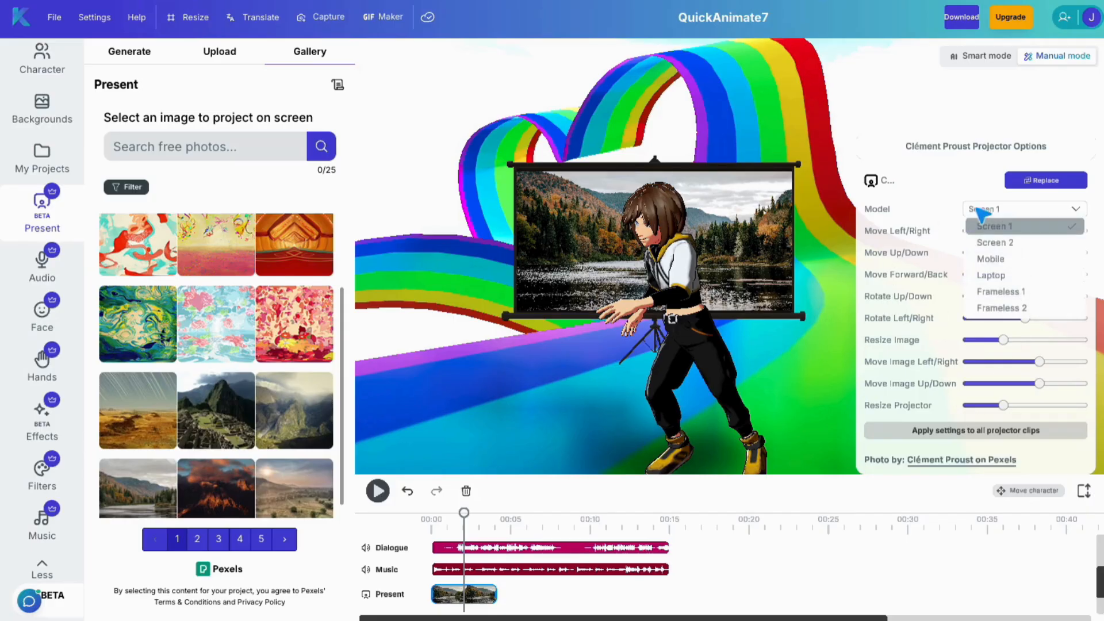
pyautogui.click(987, 277)
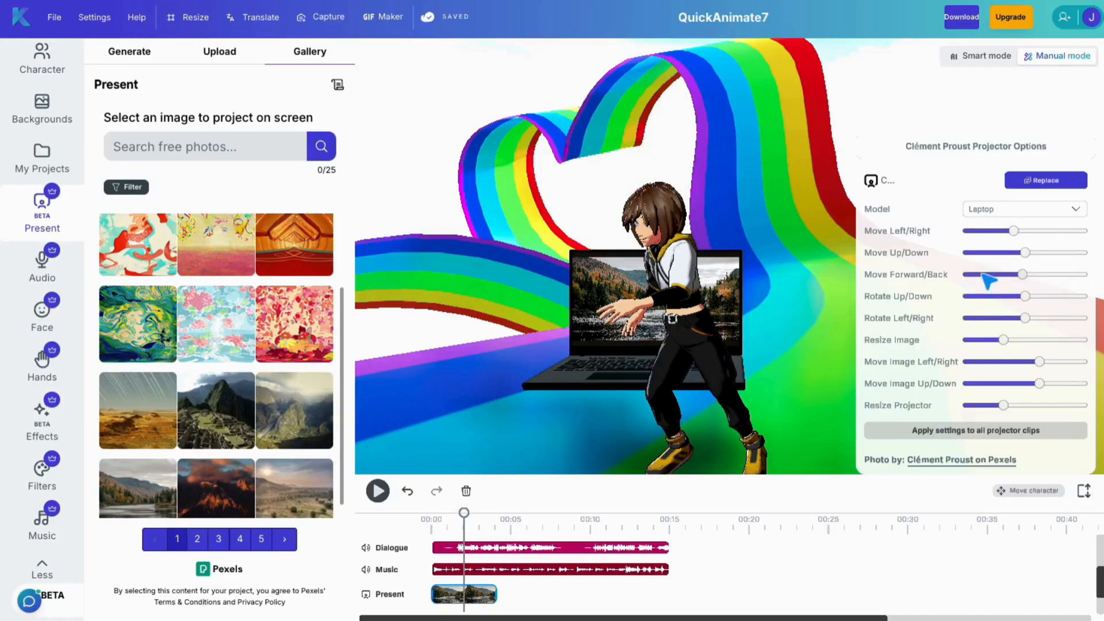
pyautogui.click(1015, 211)
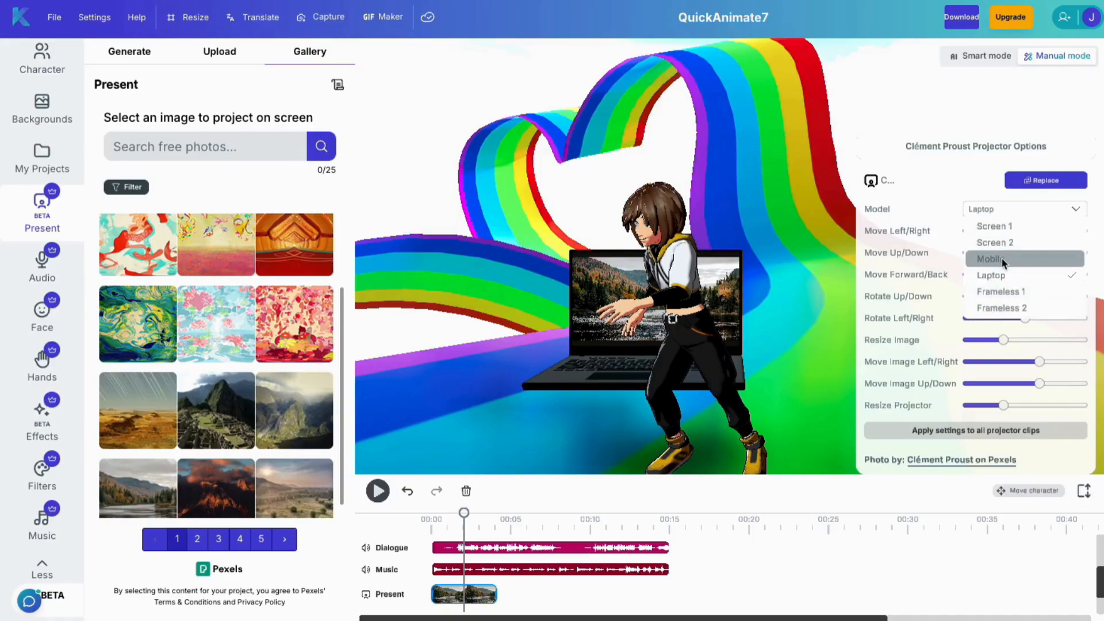
pyautogui.click(1002, 259)
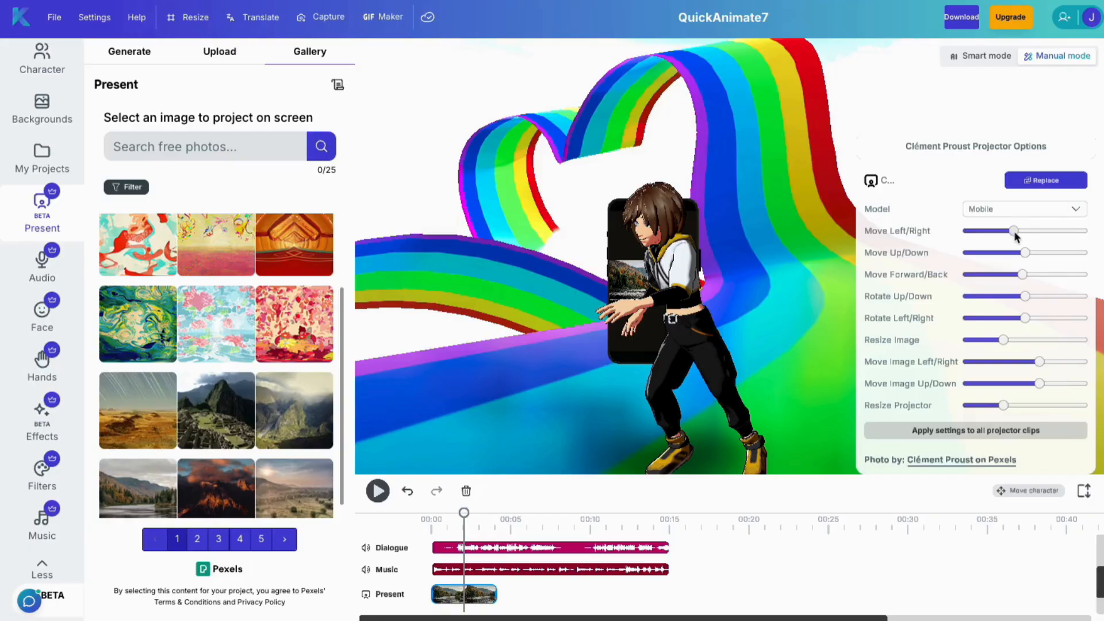
# Move the phone to the character's side, enlarge and rotate it with its image filling the screen, and delete the Present clip
pyautogui.moveTo(1015, 236); pyautogui.dragTo(993, 235)
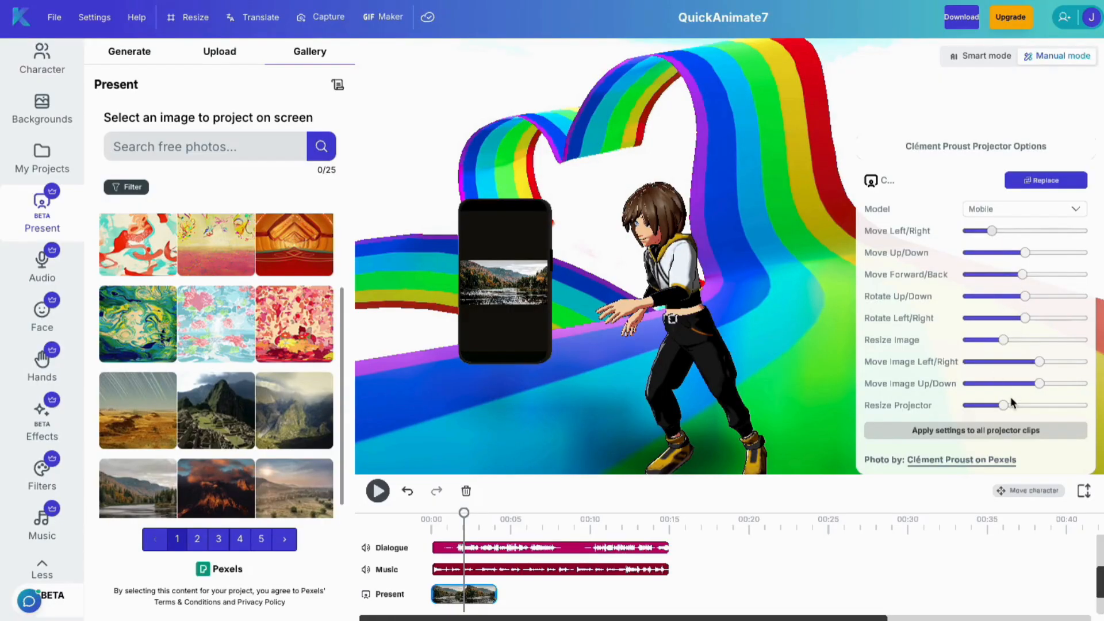
pyautogui.moveTo(1004, 405); pyautogui.dragTo(1020, 405)
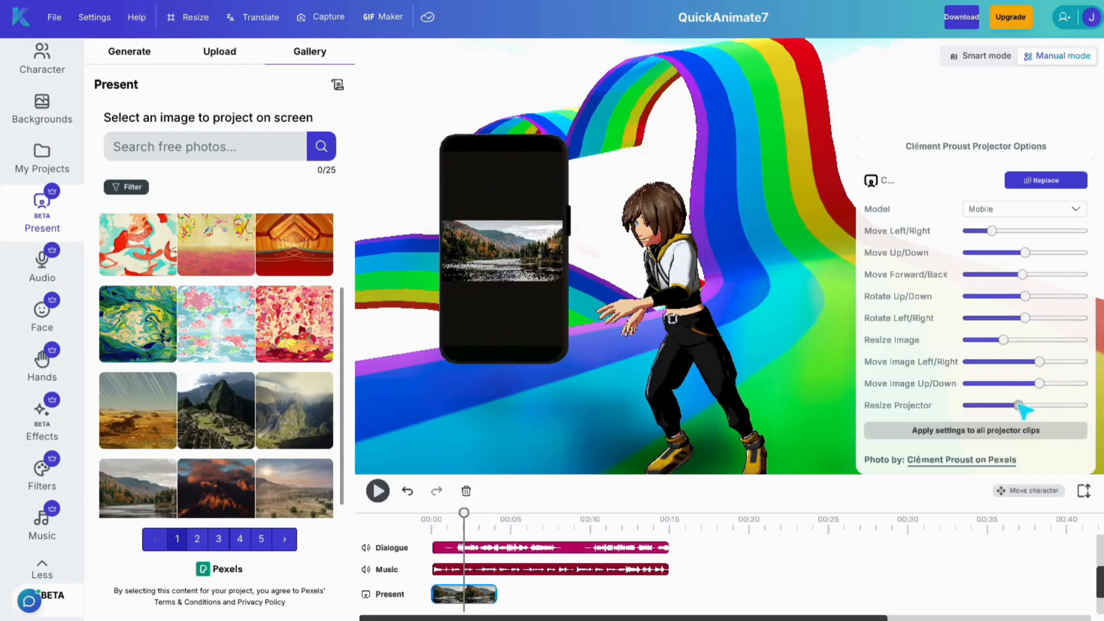
pyautogui.moveTo(1004, 340); pyautogui.dragTo(1093, 329)
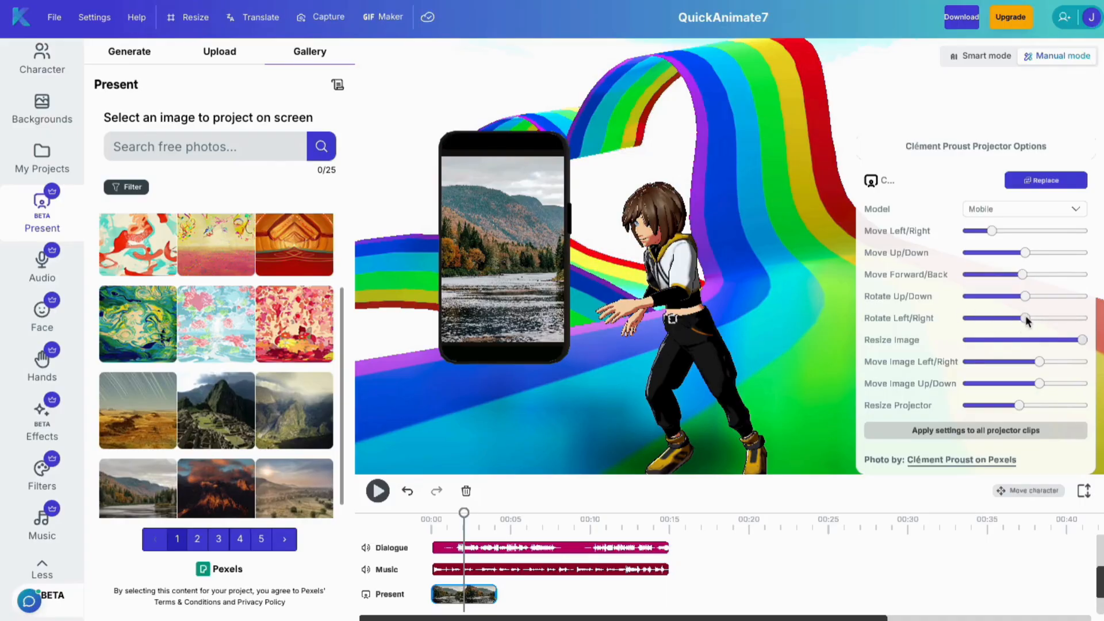
pyautogui.moveTo(1025, 296); pyautogui.dragTo(1011, 321)
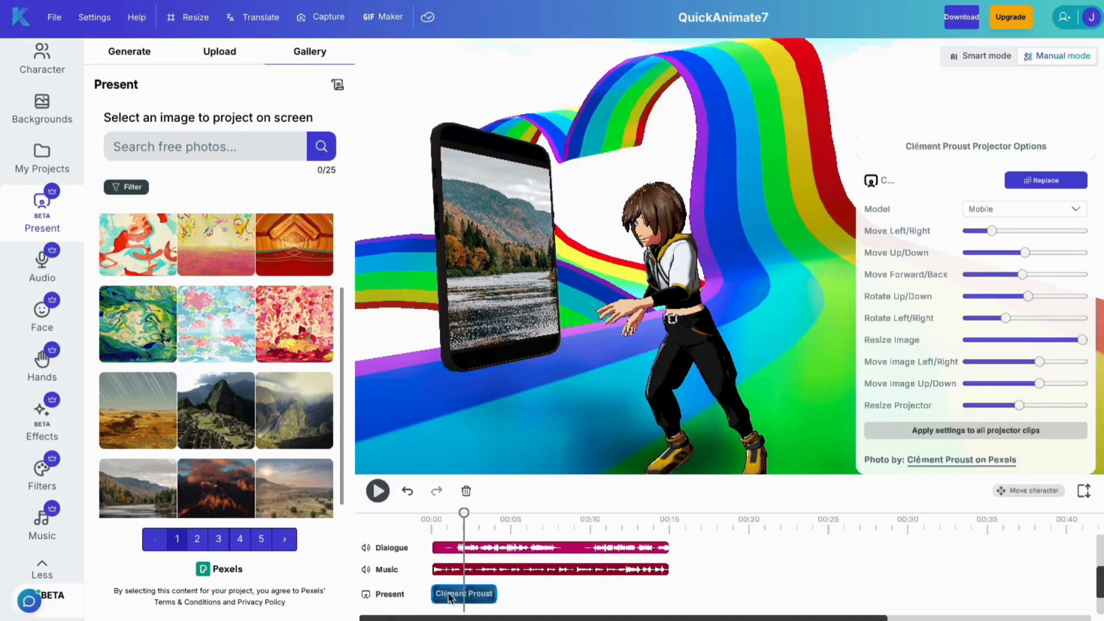
pyautogui.click(466, 491)
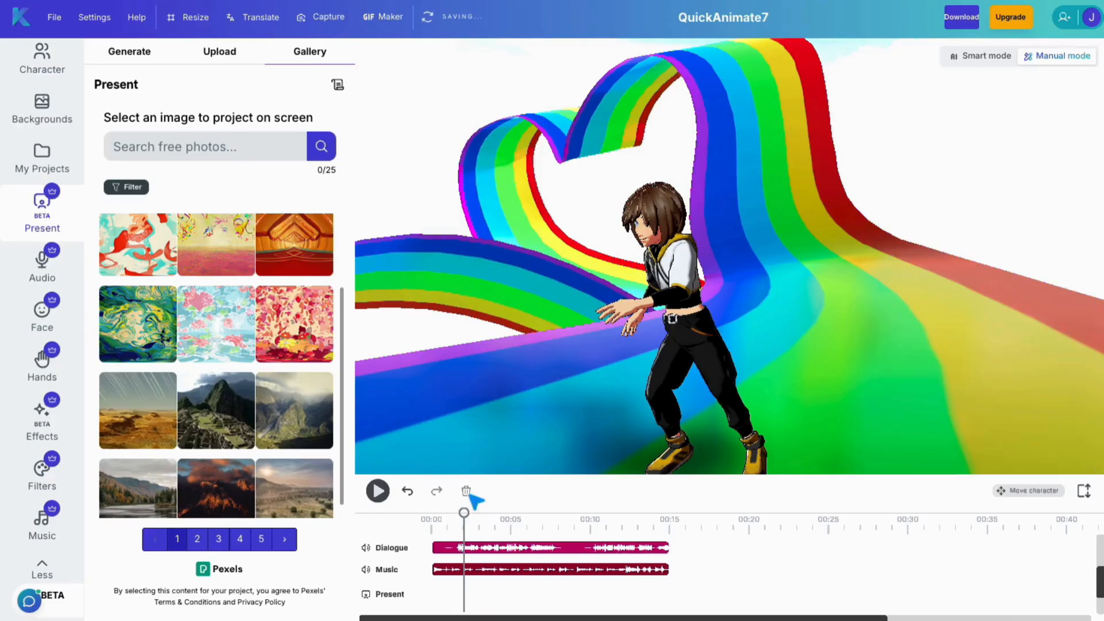
# Examine the Audio library, the Face expressions, and the hand gestures for both the left and right hand
pyautogui.click(40, 267)
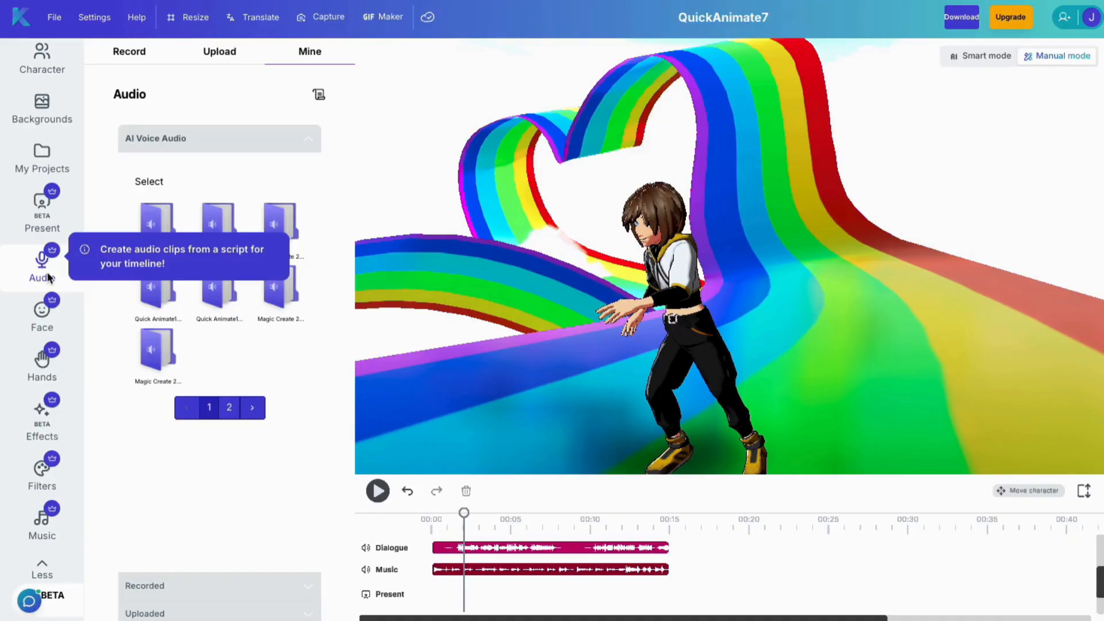
pyautogui.click(46, 320)
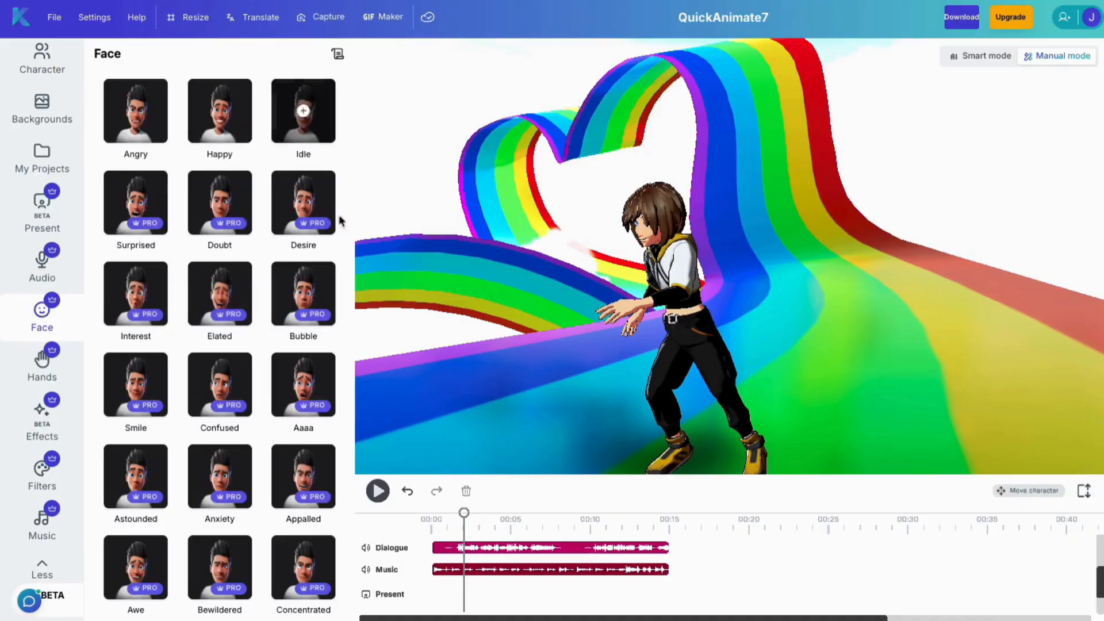
pyautogui.click(42, 362)
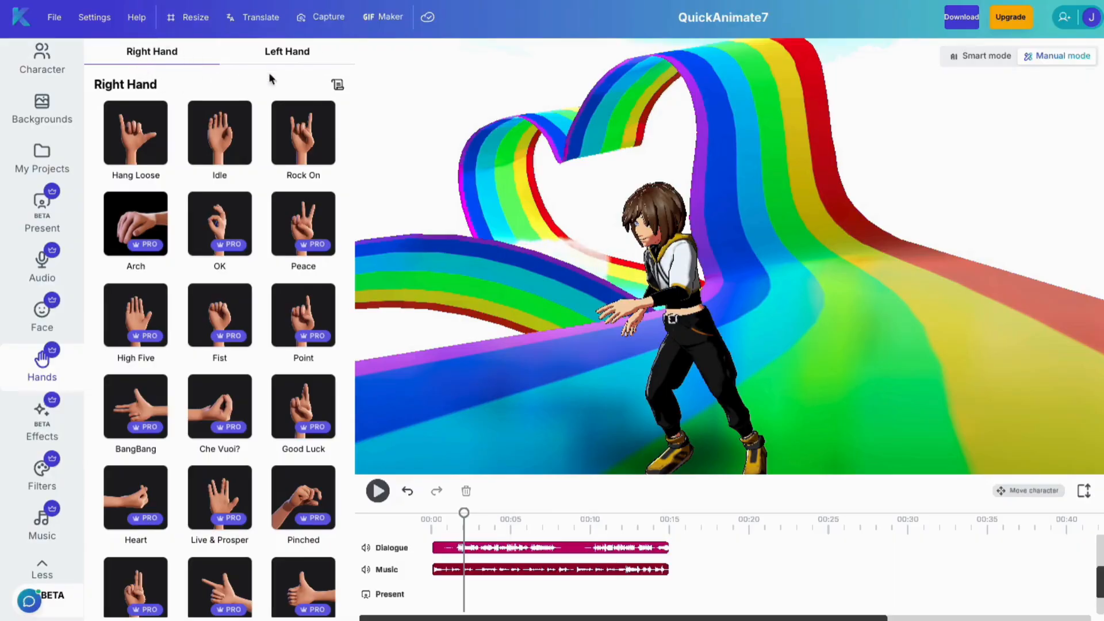
pyautogui.click(286, 55)
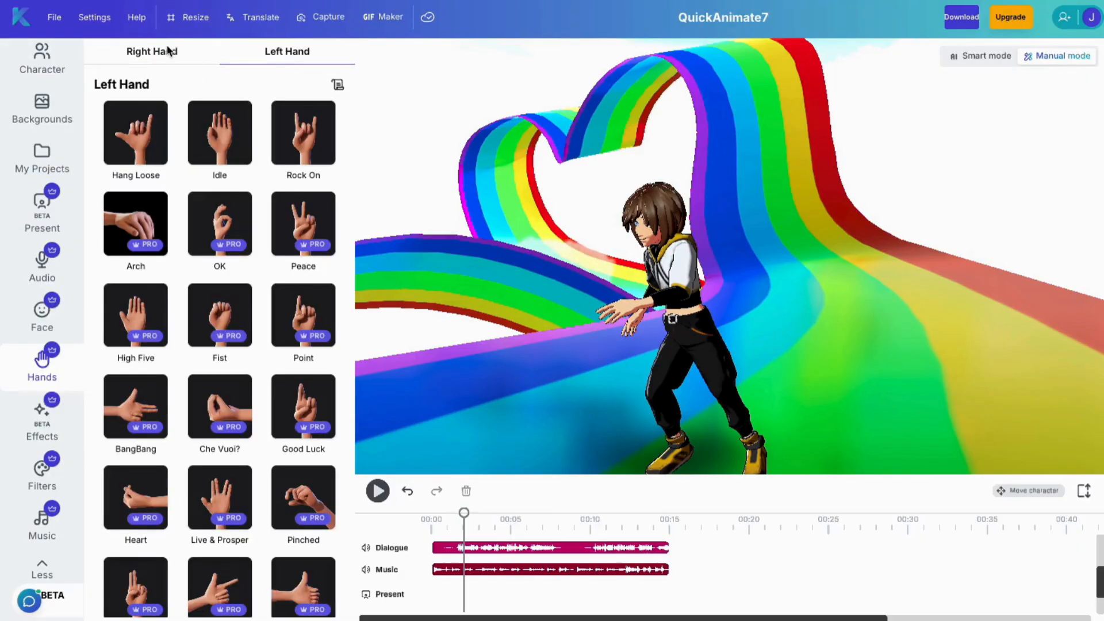
pyautogui.click(159, 54)
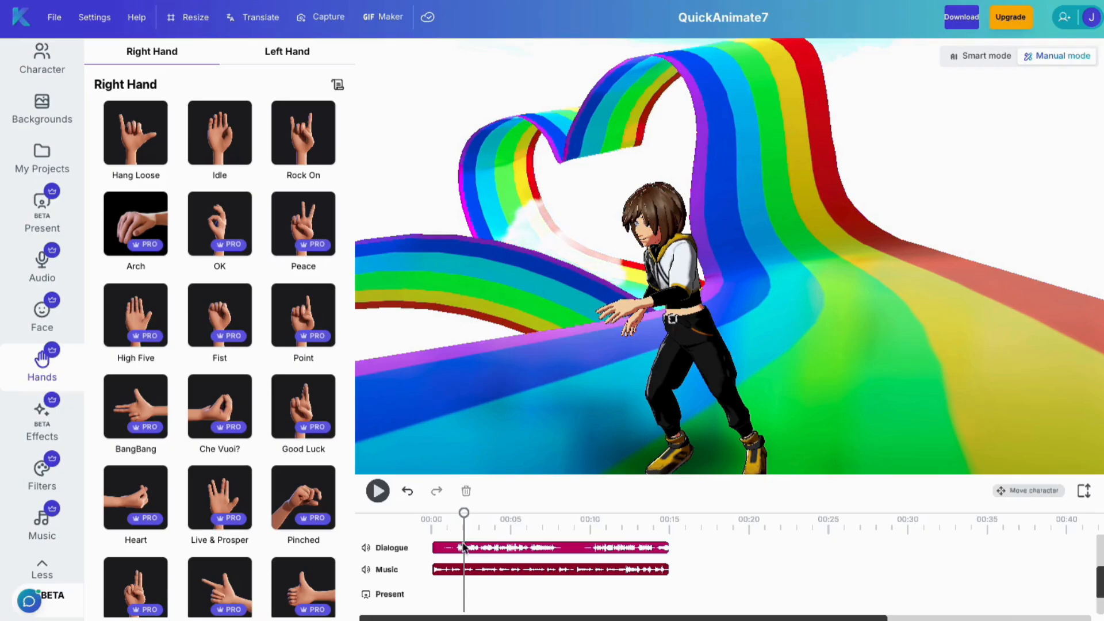
# Add the IdeaBulb, ToDoList and PunchEffect visual effects to the timeline
pyautogui.click(40, 419)
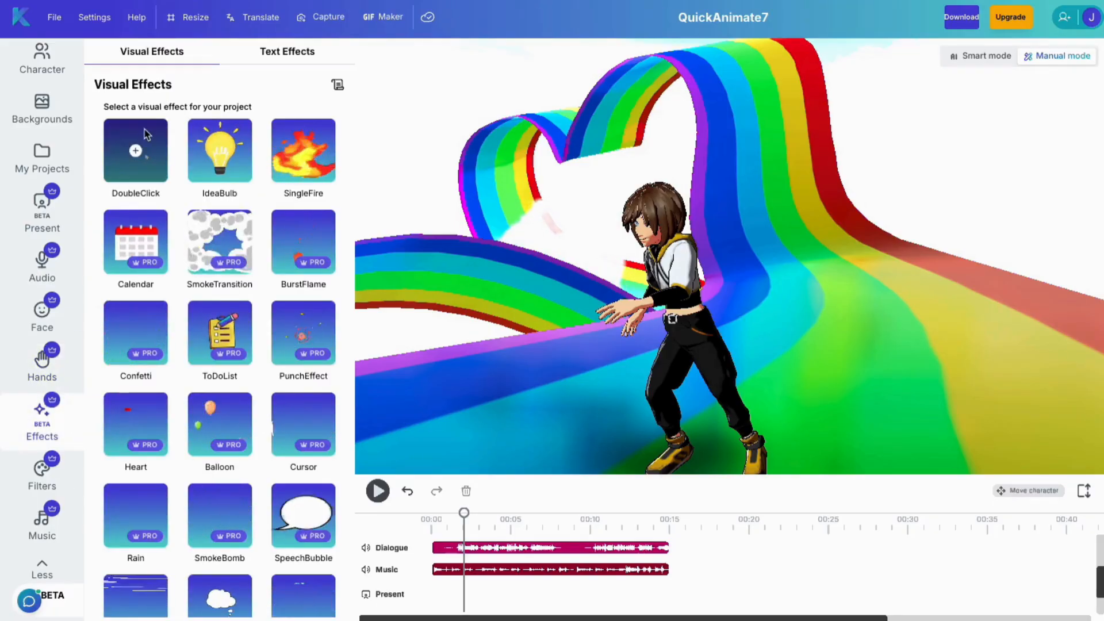
pyautogui.click(221, 145)
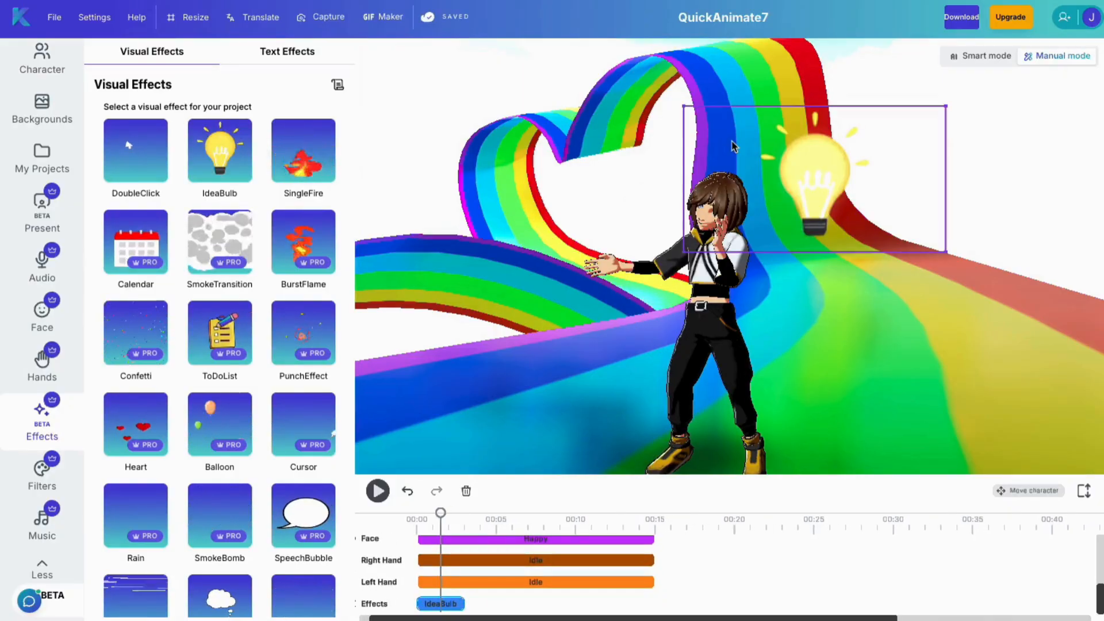
pyautogui.click(219, 333)
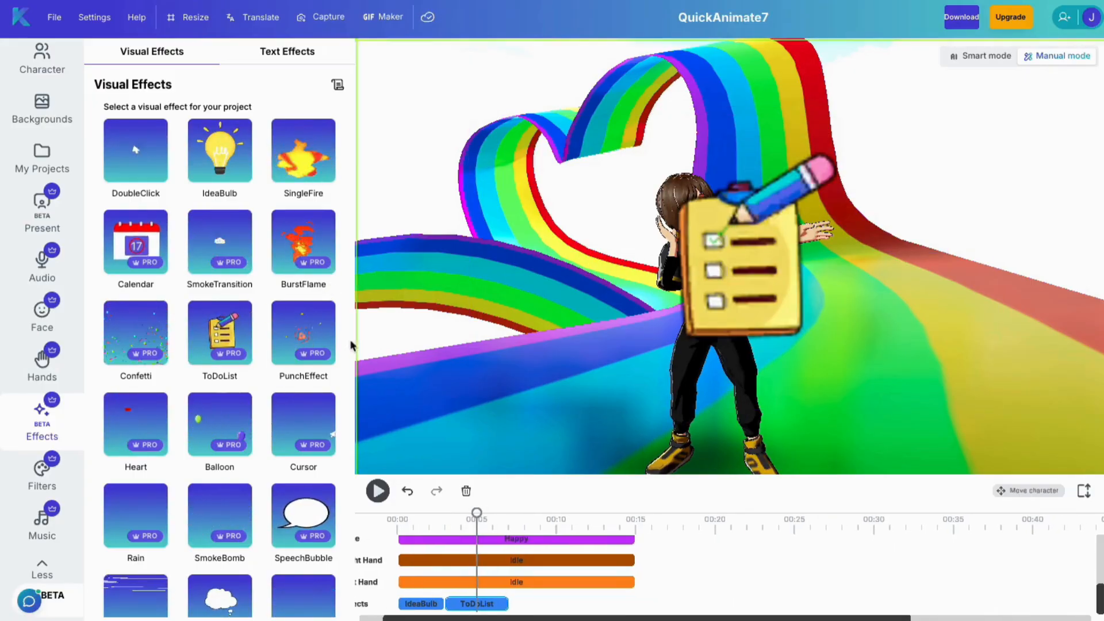
pyautogui.click(322, 337)
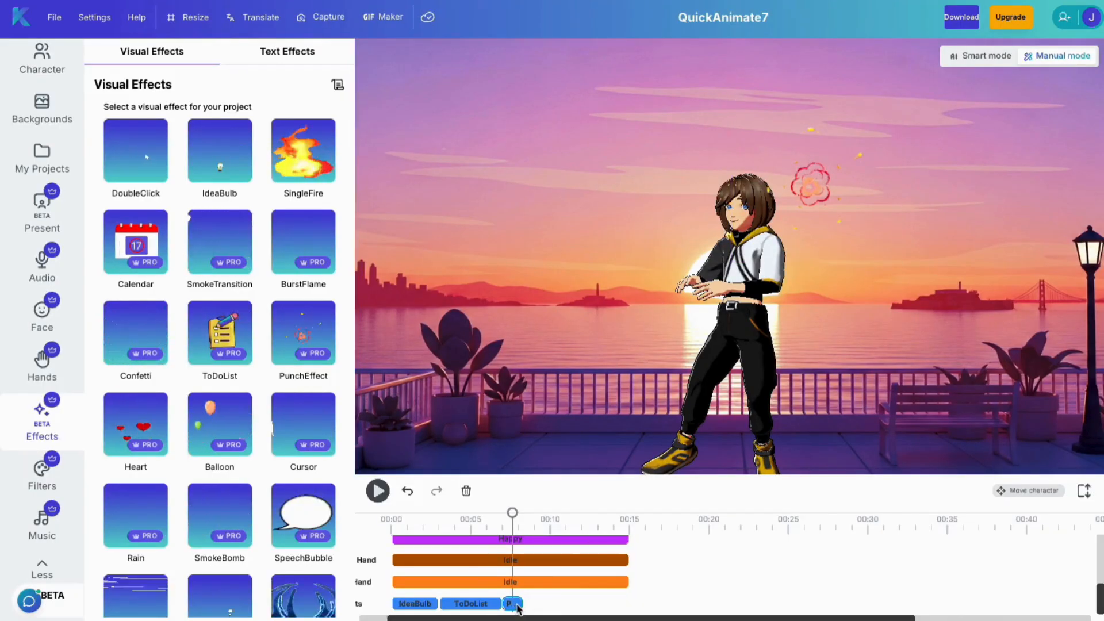
# Preview the ToDoList effect at about 7 seconds, shrink it, and move it into the rainbow heart beside the character
pyautogui.moveTo(537, 618); pyautogui.dragTo(465, 619)
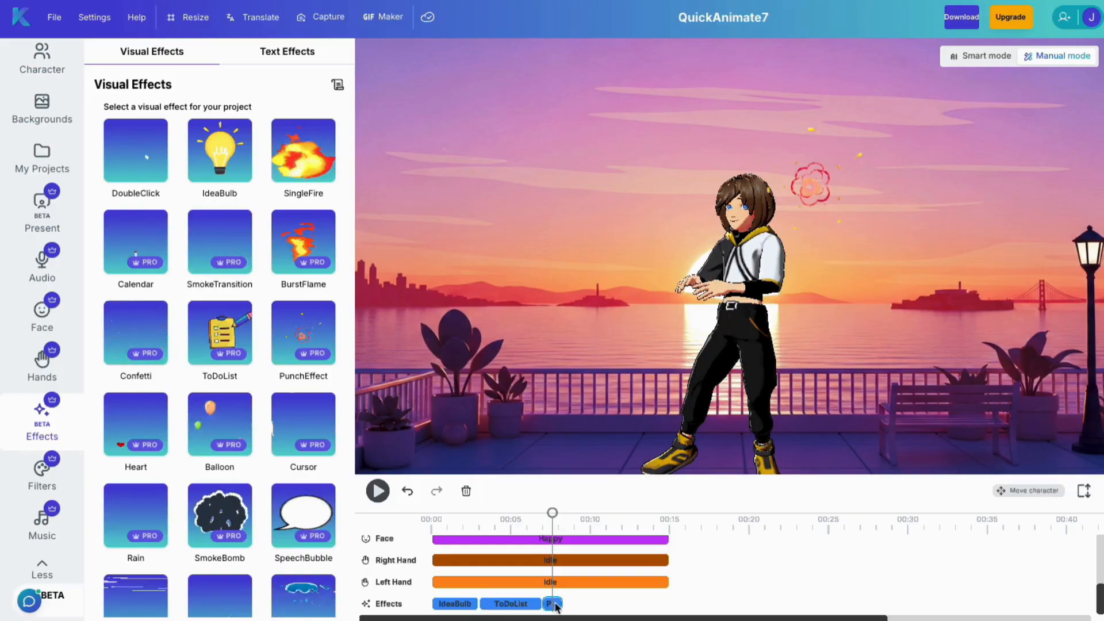
pyautogui.moveTo(553, 516)
pyautogui.mouseDown()
pyautogui.moveTo(428, 523)
pyautogui.moveTo(588, 524)
pyautogui.moveTo(541, 520)
pyautogui.mouseUp()
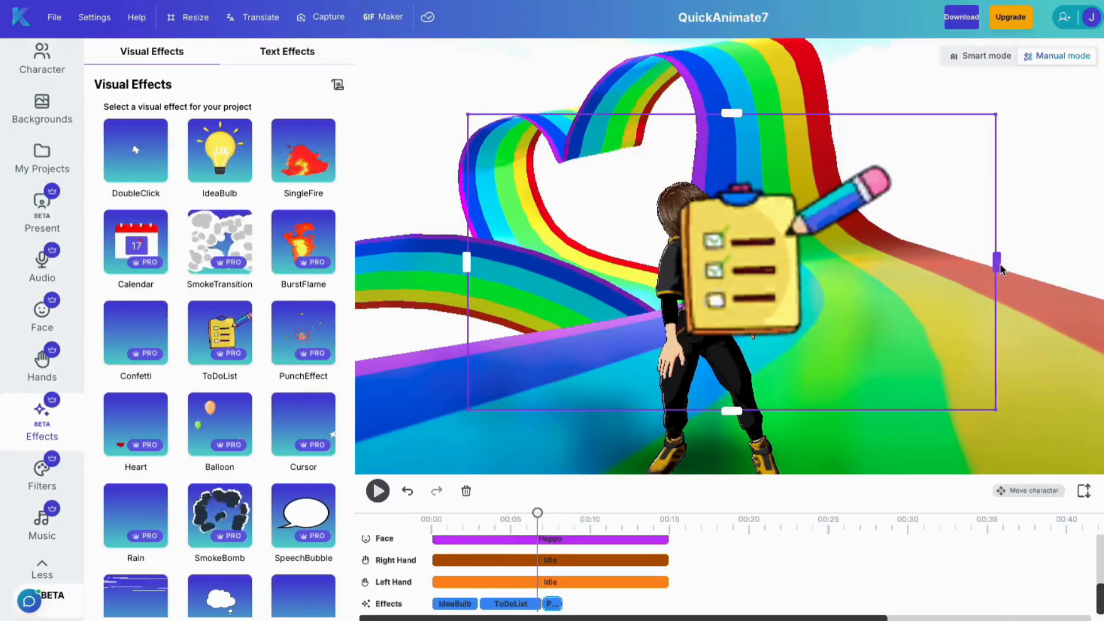
pyautogui.moveTo(1006, 273); pyautogui.dragTo(901, 272)
pyautogui.moveTo(748, 275); pyautogui.dragTo(585, 209)
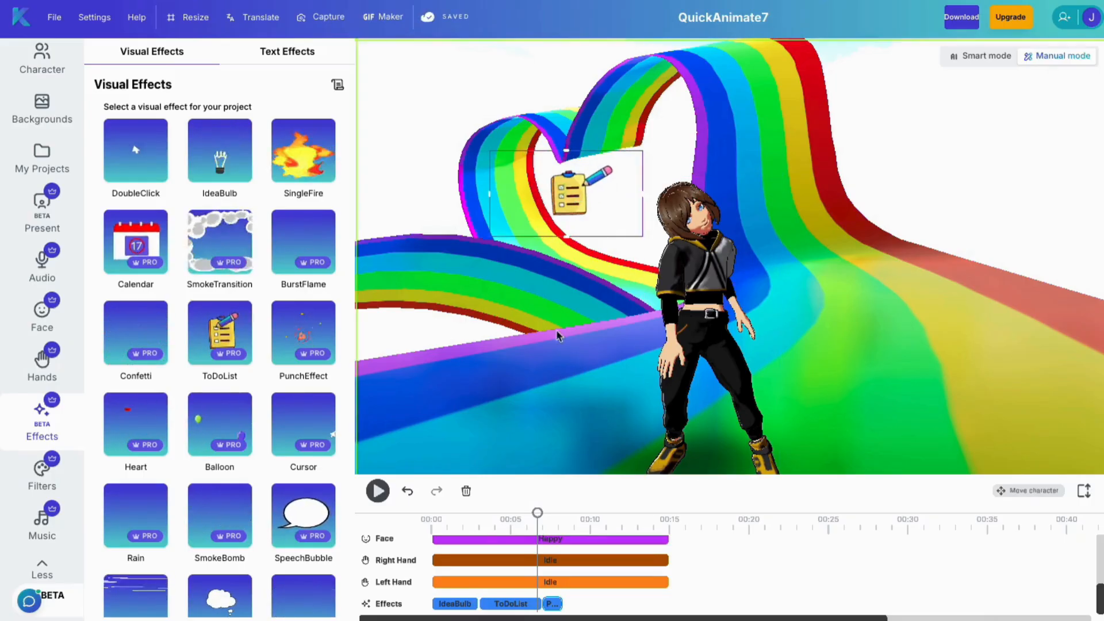
# Delete the PunchEffect, ToDoList and IdeaBulb clips from the Effects track
pyautogui.click(467, 490)
pyautogui.click(510, 603)
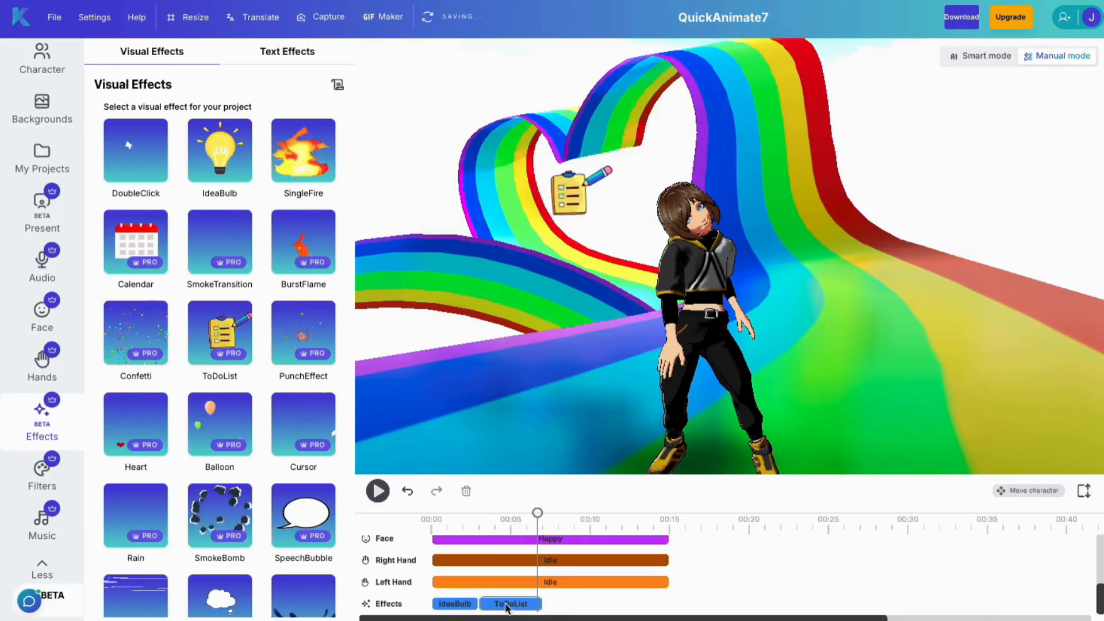
pyautogui.click(466, 491)
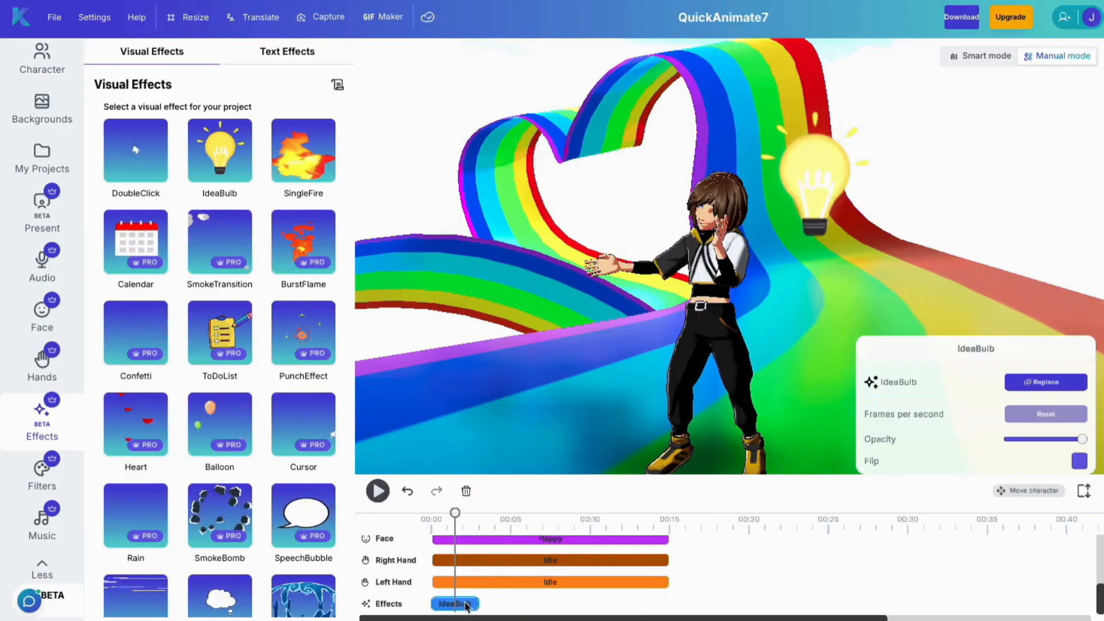
pyautogui.click(466, 491)
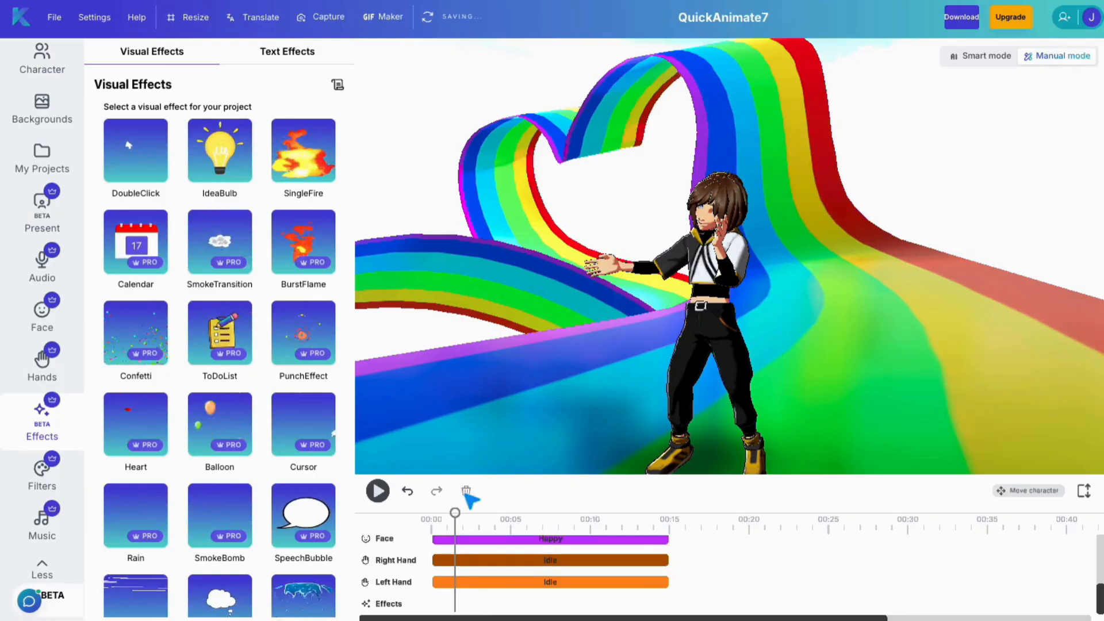
# Look over the Filters and the AI music library, and inspect the custom AI music form without generating a track
pyautogui.click(39, 475)
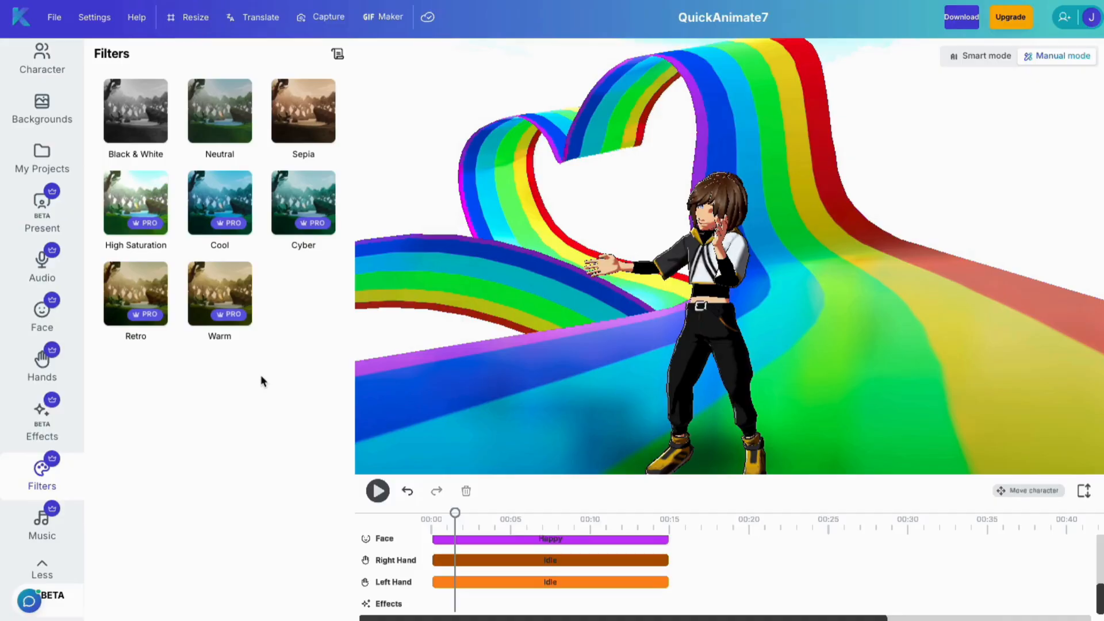
pyautogui.click(40, 532)
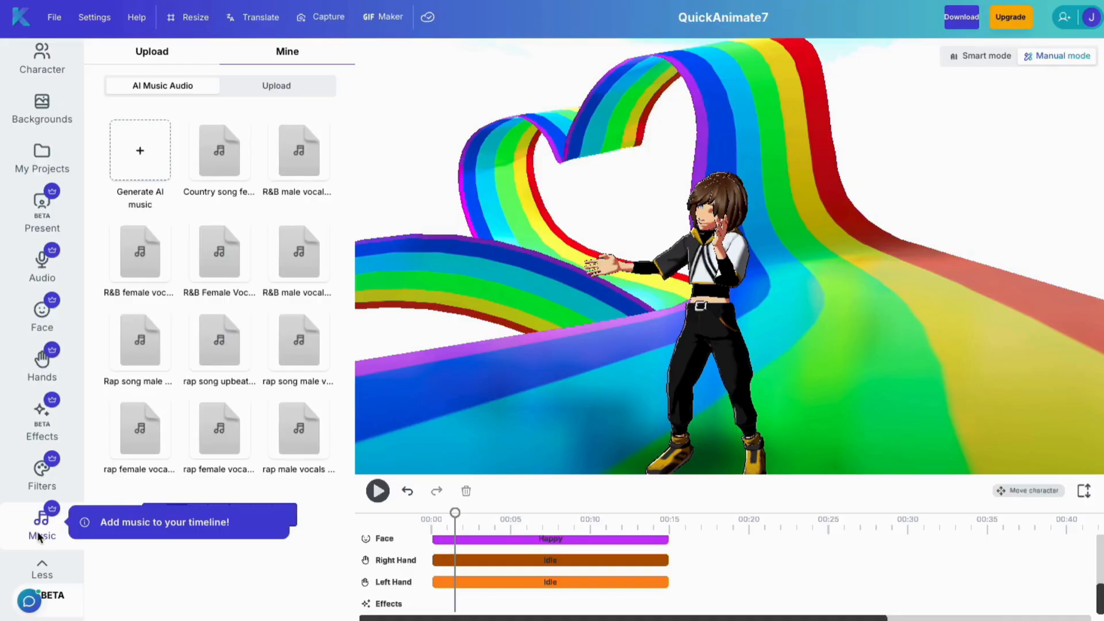
pyautogui.click(151, 160)
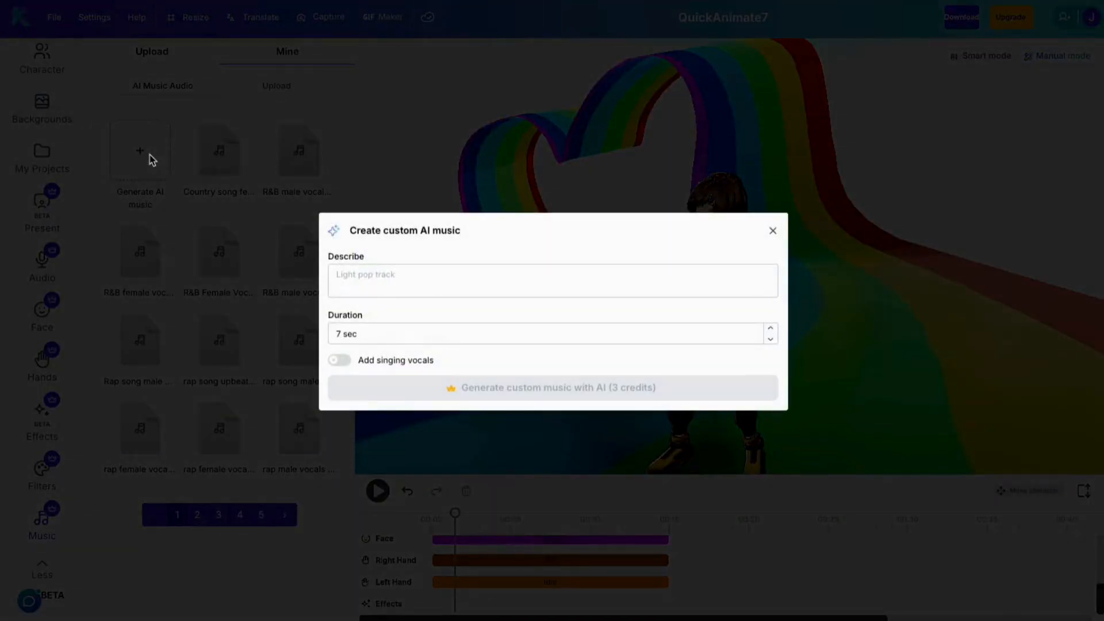
pyautogui.click(338, 282)
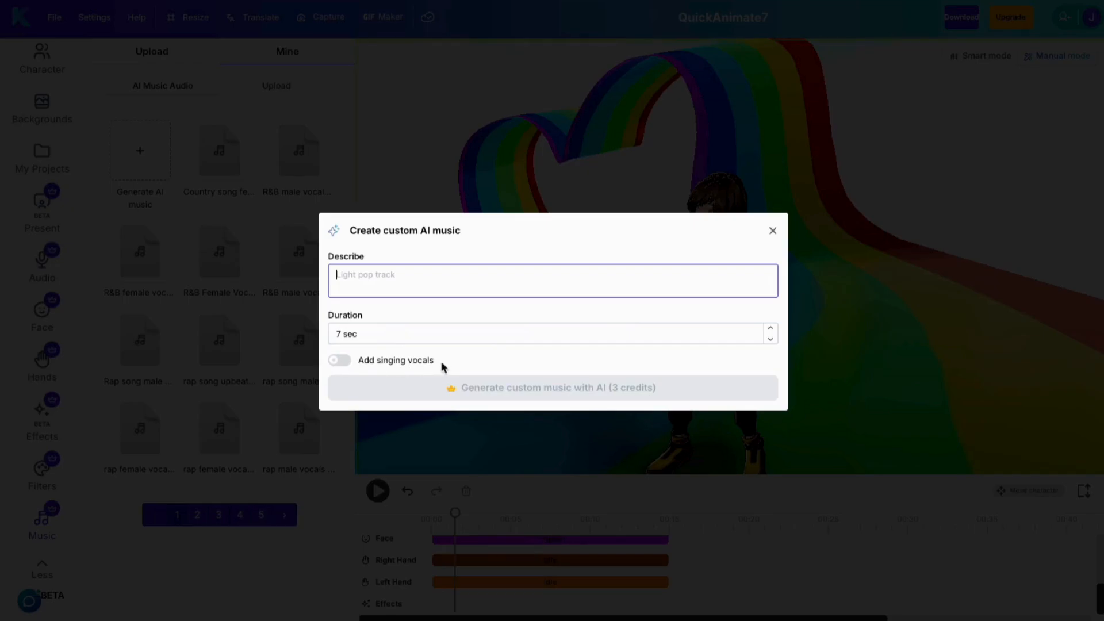
pyautogui.click(772, 232)
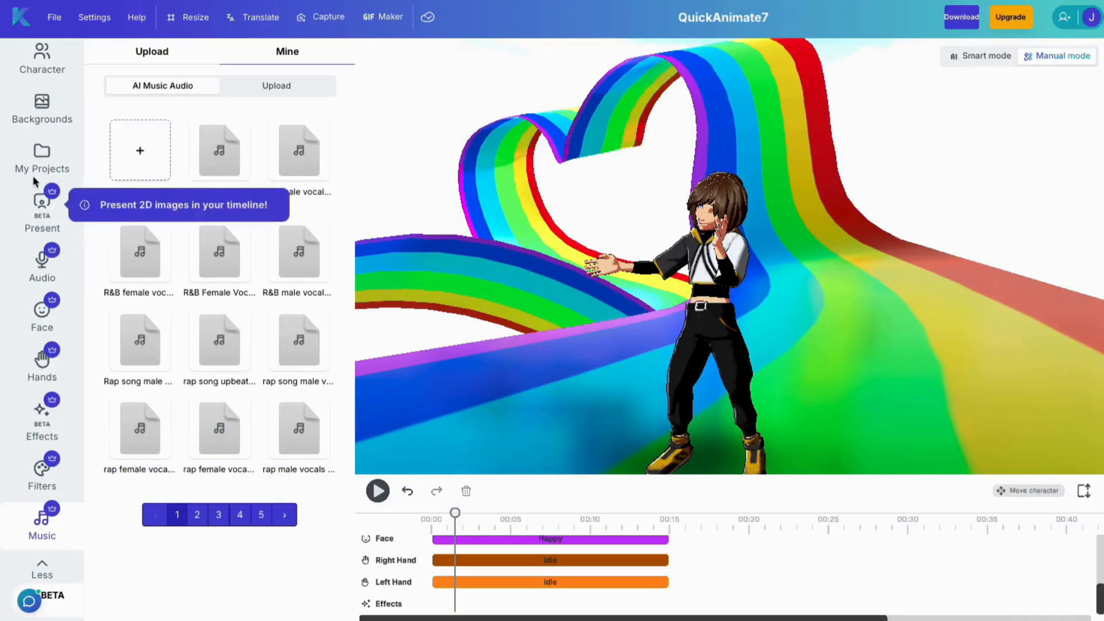
# Examine the replaceable backgrounds and the available camera shots
pyautogui.scroll(3, 35, 178)
pyautogui.scroll(1, 36, 178)
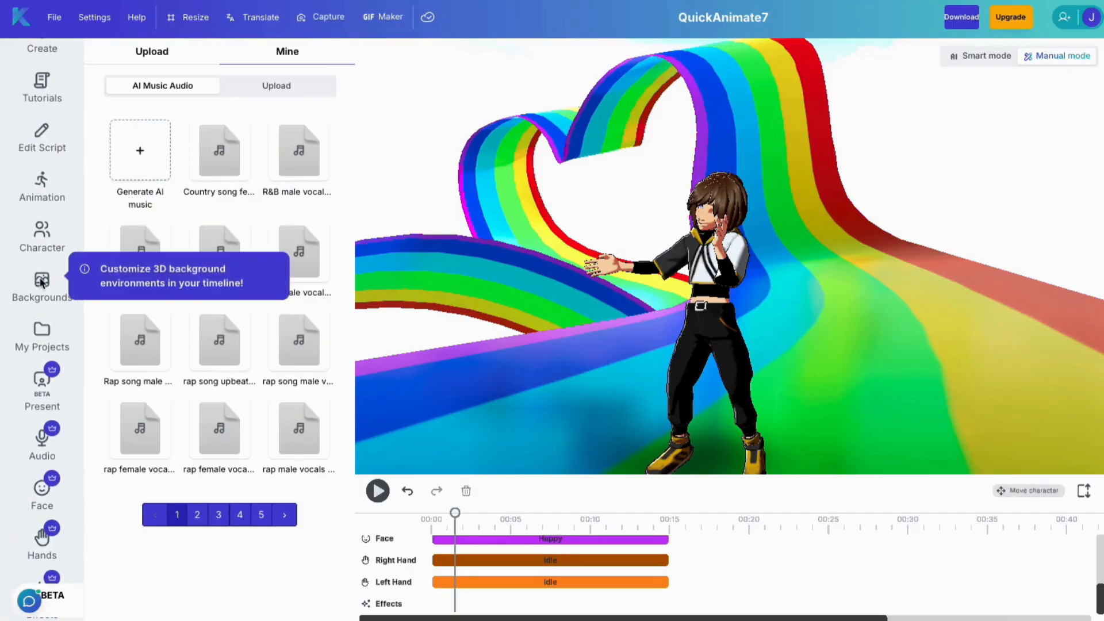
pyautogui.click(42, 282)
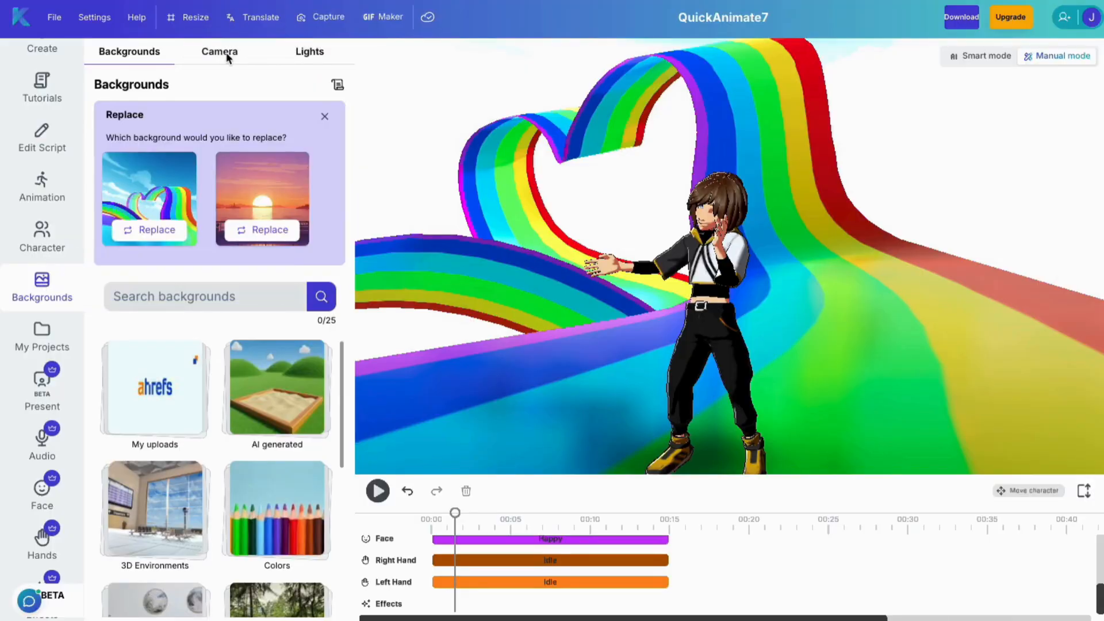
pyautogui.click(227, 56)
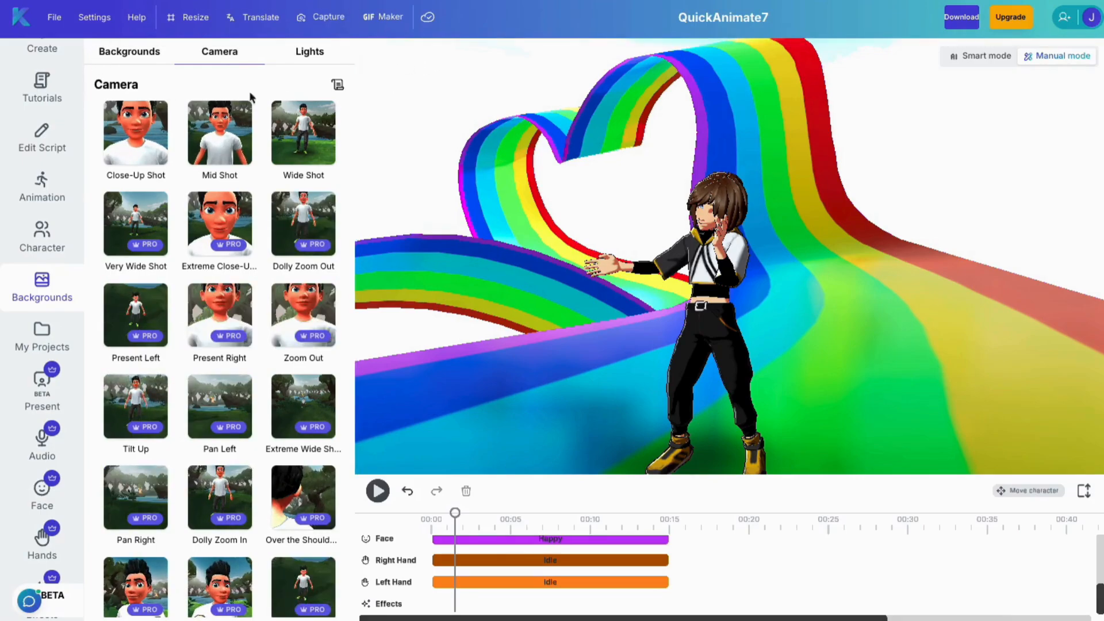
pyautogui.click(115, 53)
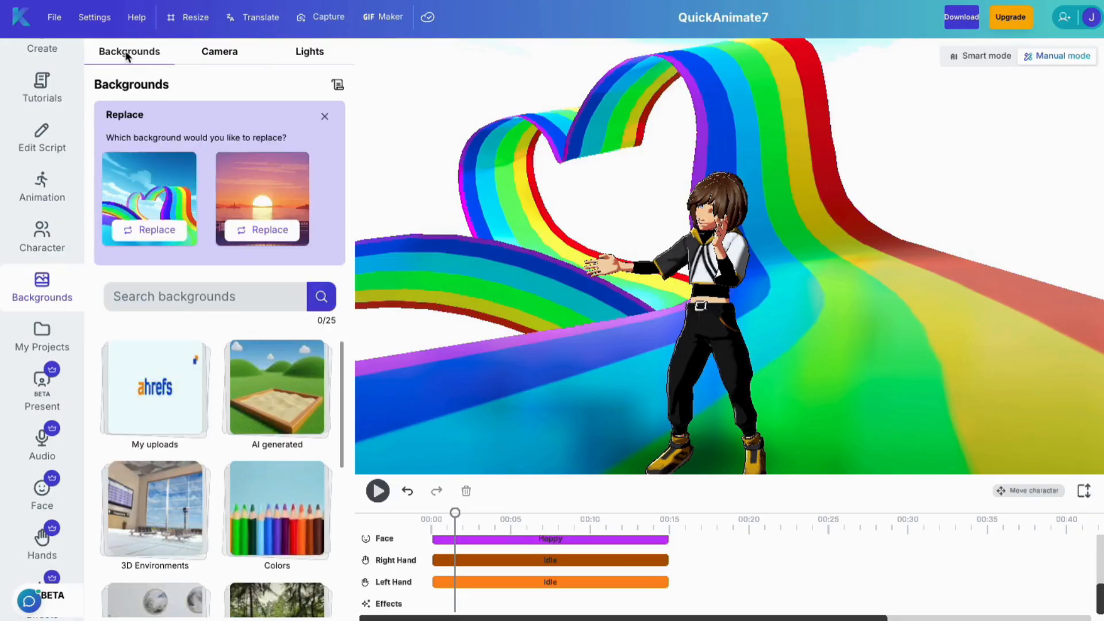
pyautogui.click(237, 55)
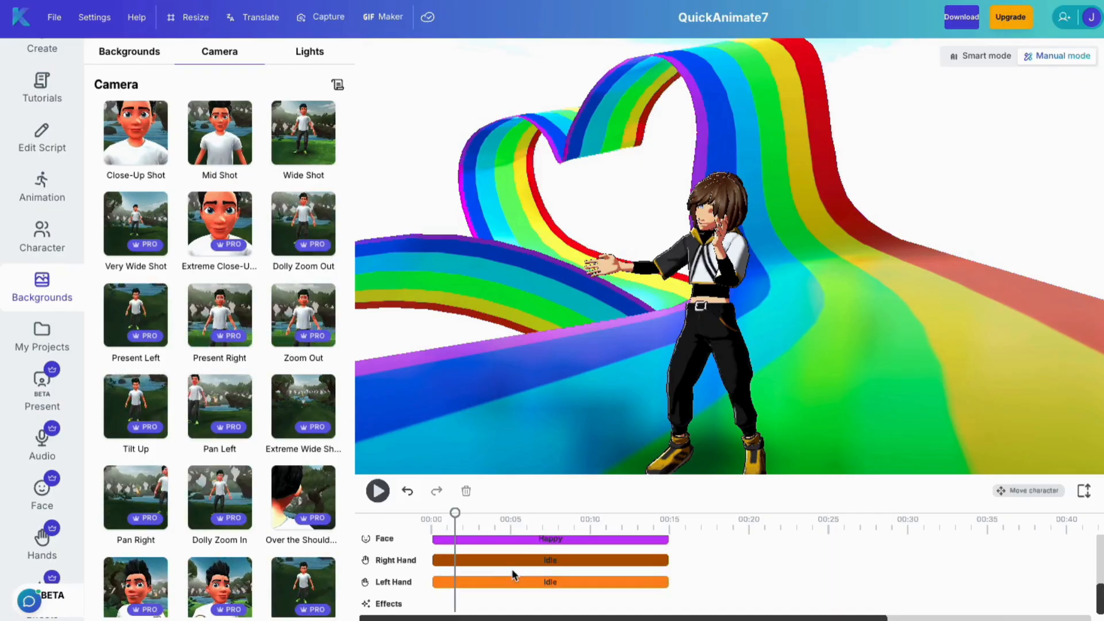
# Expand the timeline to show all tracks, and view the options of the Wide Shot camera clip and Three Point lights clip
pyautogui.scroll(5, 495, 586)
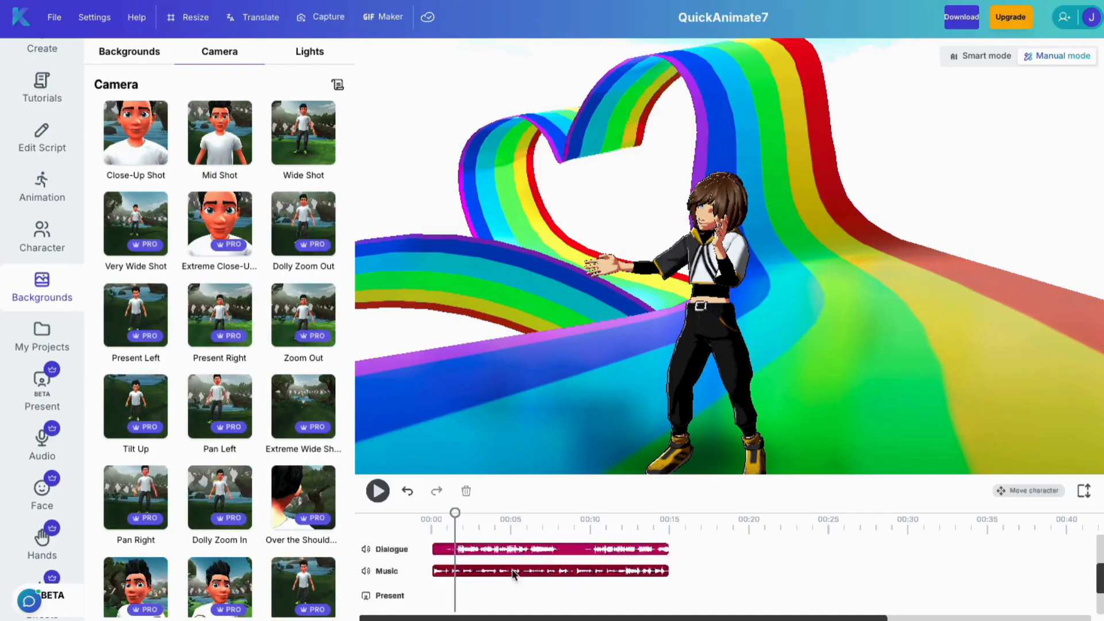
pyautogui.click(1087, 496)
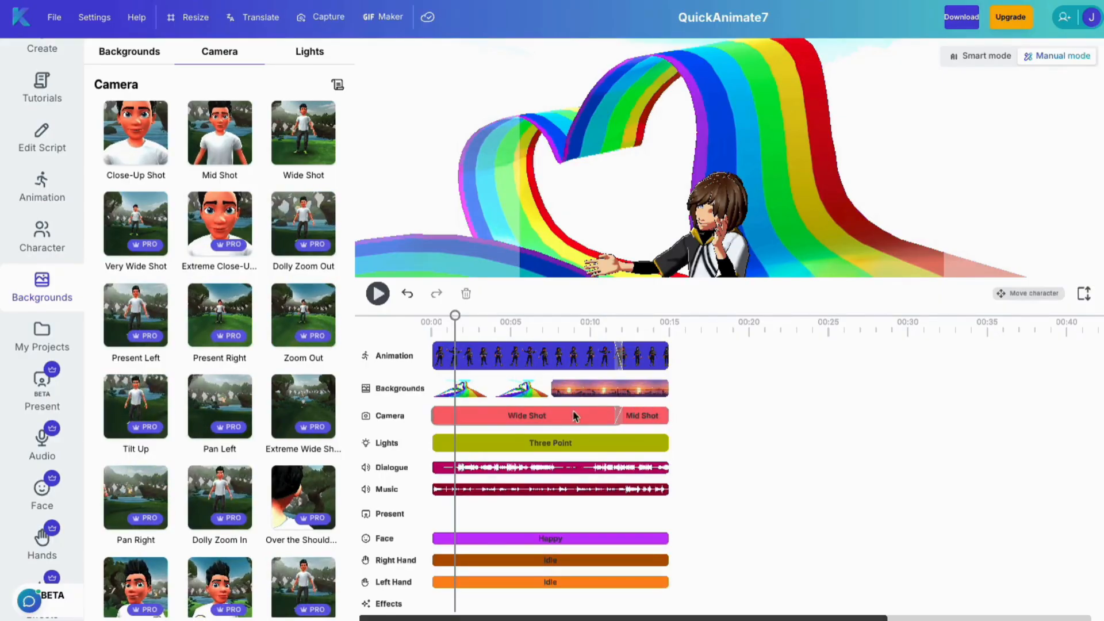
pyautogui.click(501, 422)
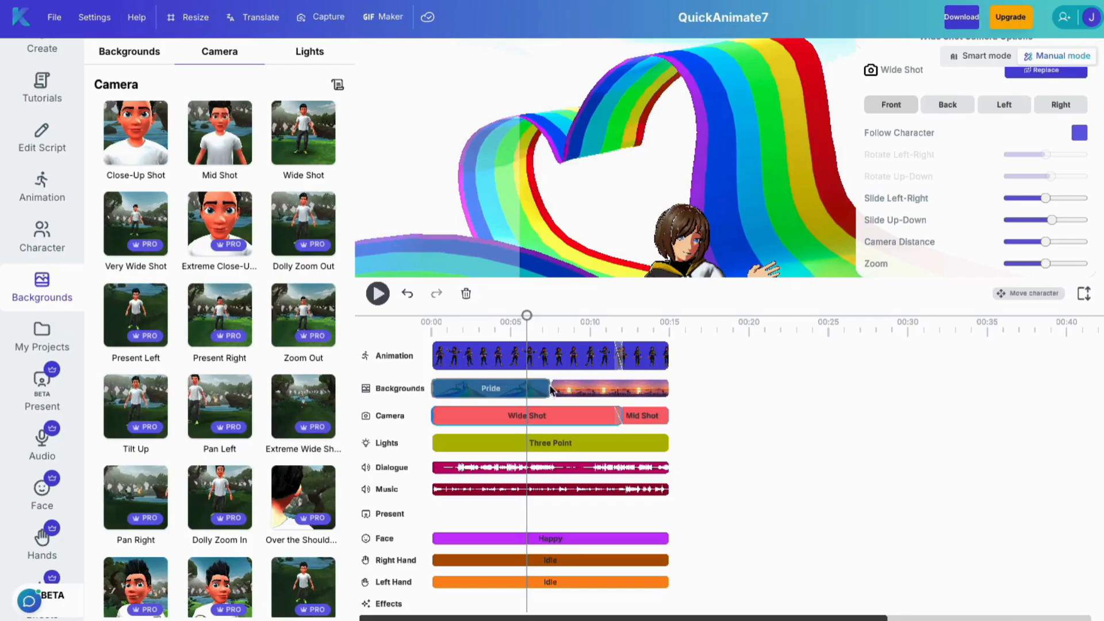
pyautogui.click(316, 54)
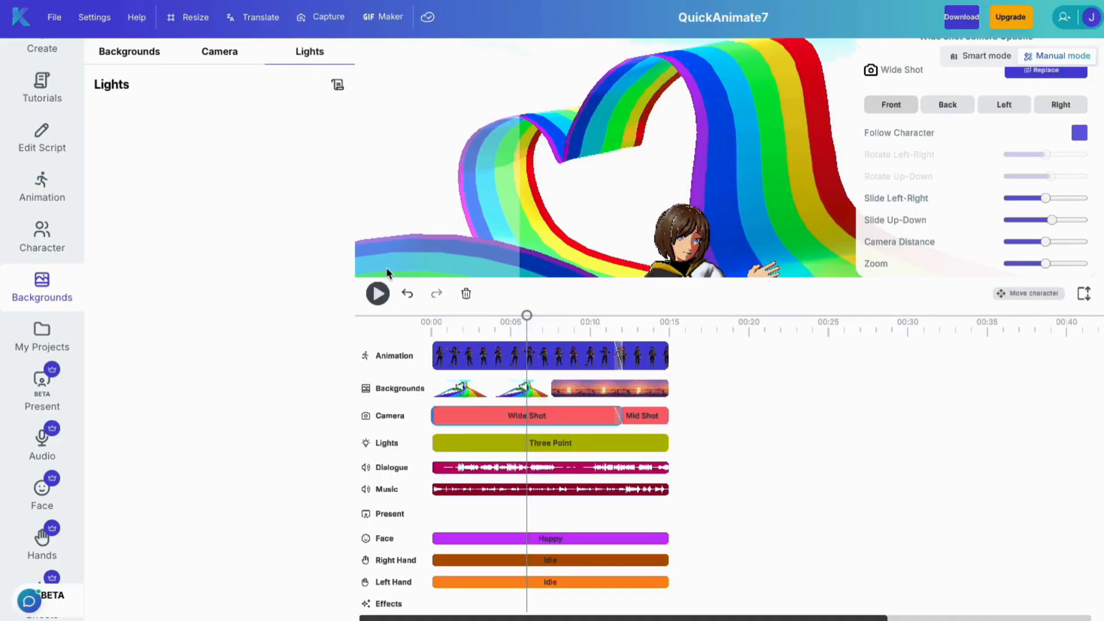
pyautogui.click(563, 452)
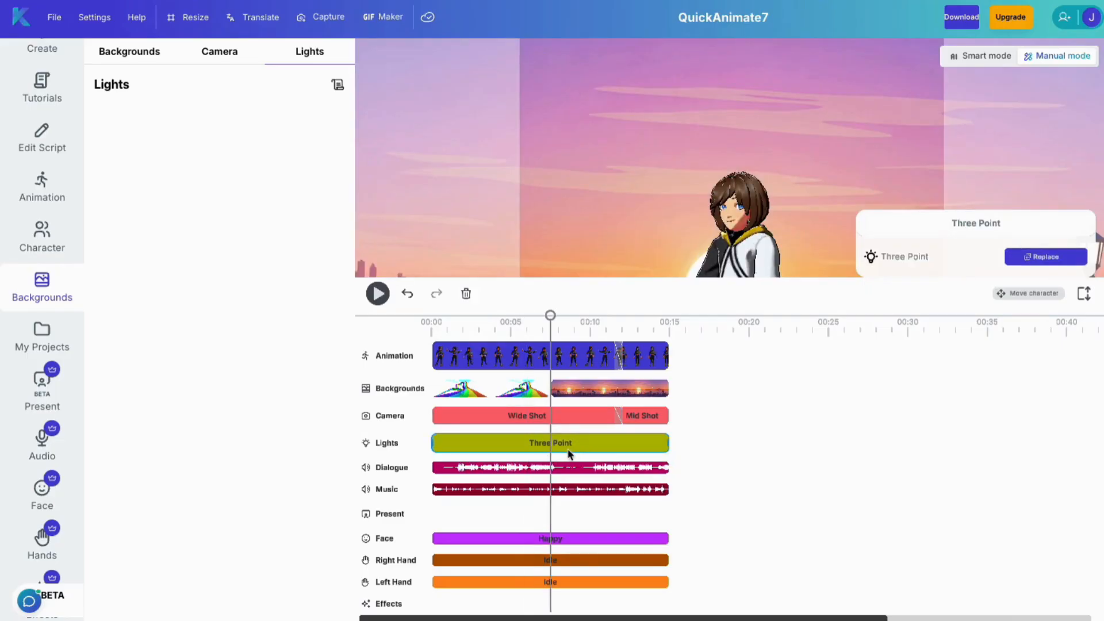
# Display the camera shots, return the playhead to 00:00, and collapse the timeline to enlarge the preview
pyautogui.click(237, 54)
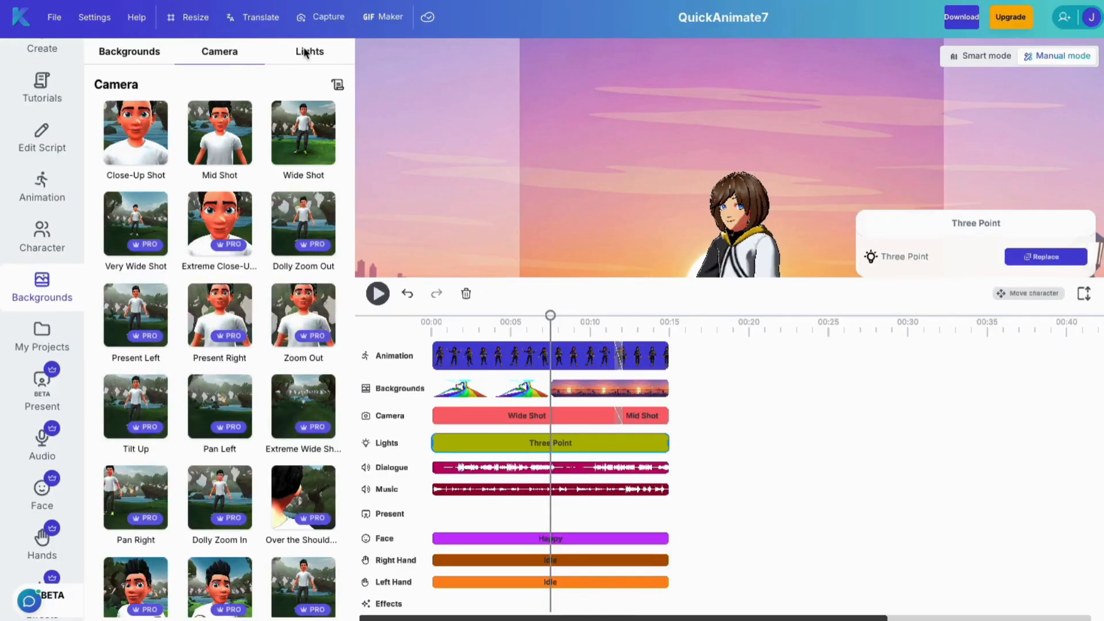
pyautogui.moveTo(549, 316); pyautogui.dragTo(431, 316)
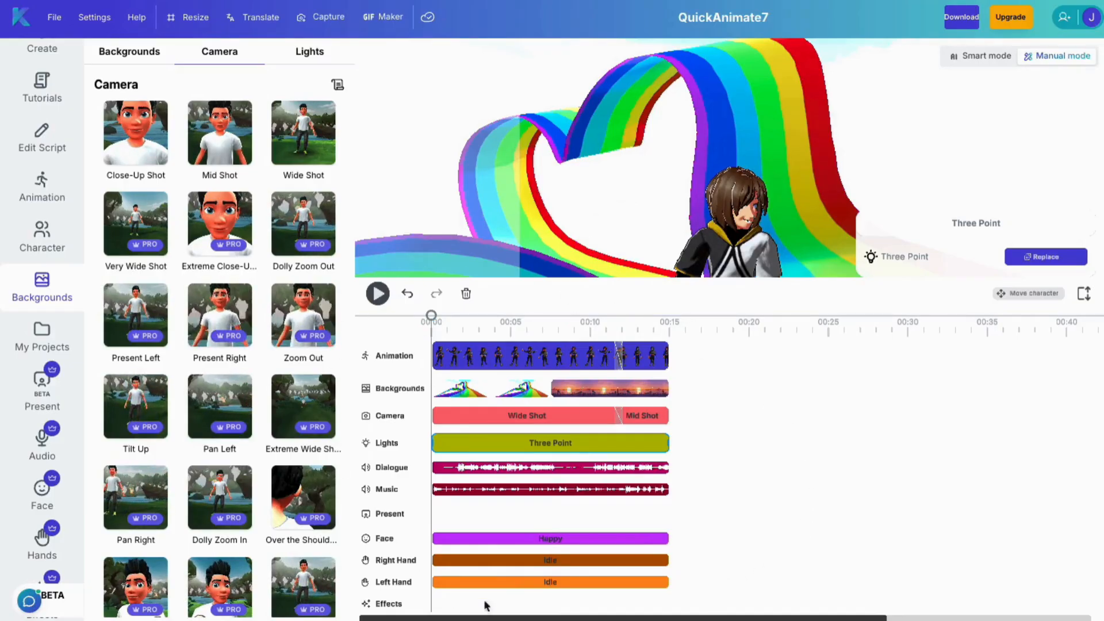
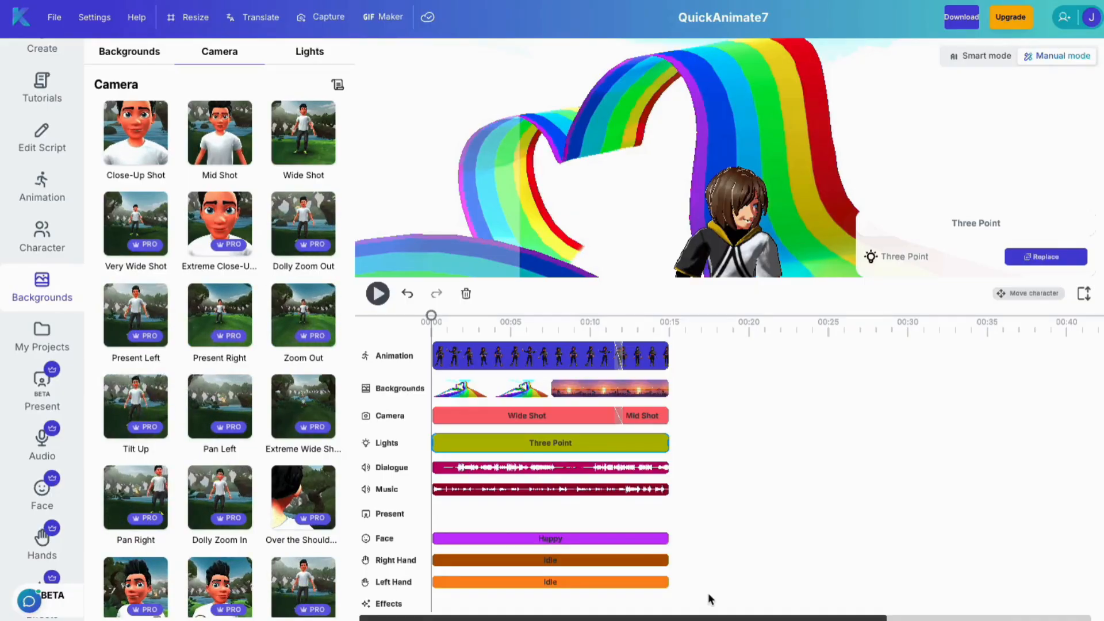
pyautogui.click(1086, 299)
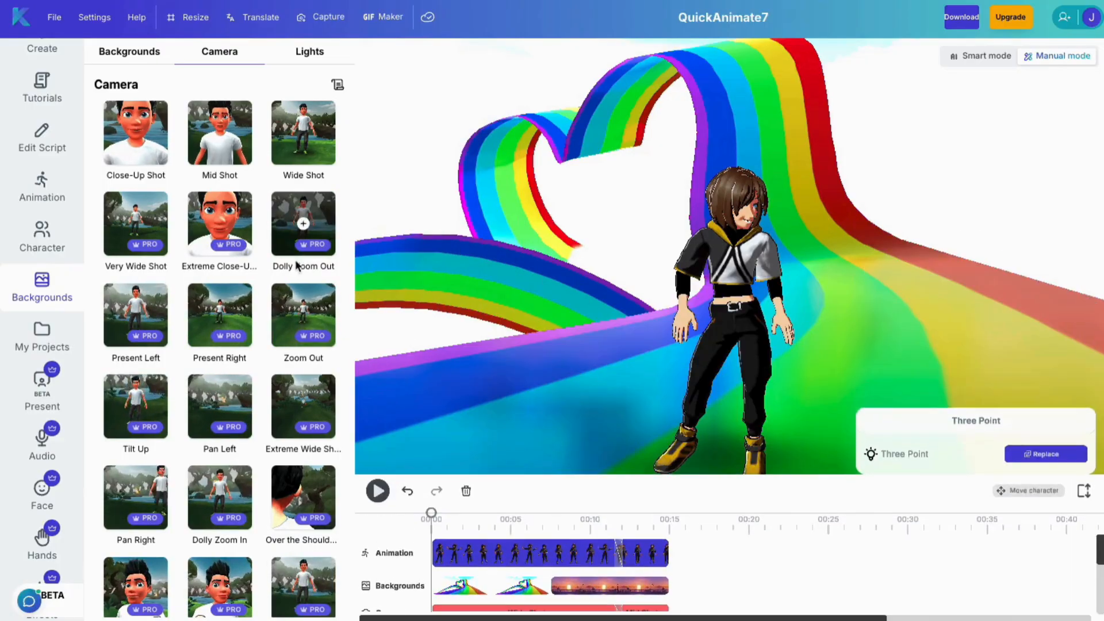
pyautogui.scroll(1, 45, 219)
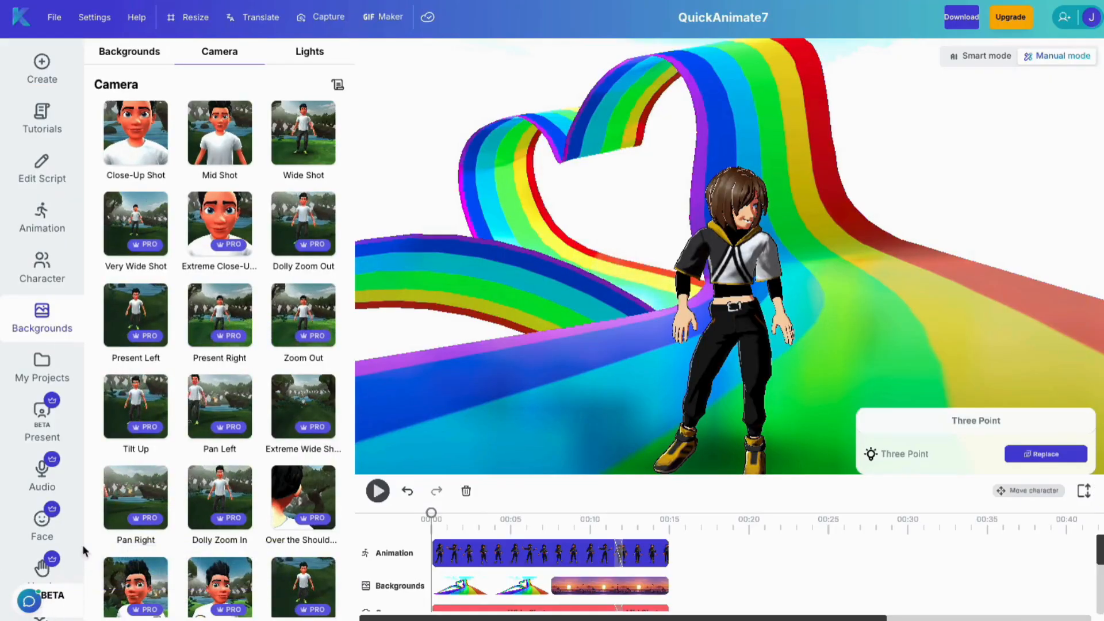
# Use the AI editor chat to replace the clip's character with the Cartoon Duck from the ready-made character store
pyautogui.click(32, 603)
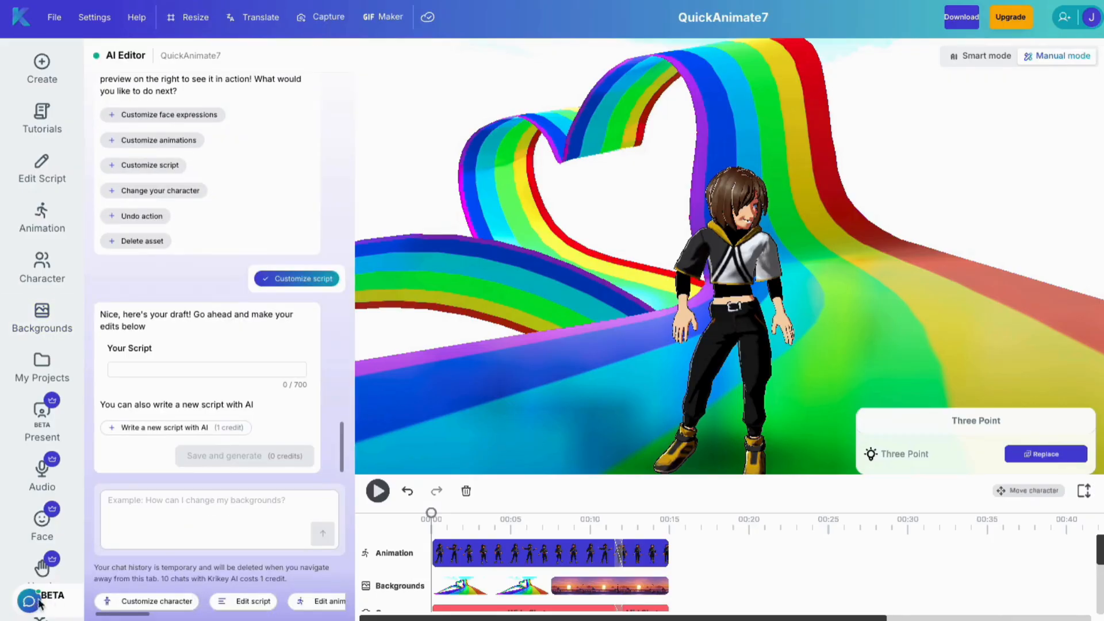
pyautogui.click(209, 523)
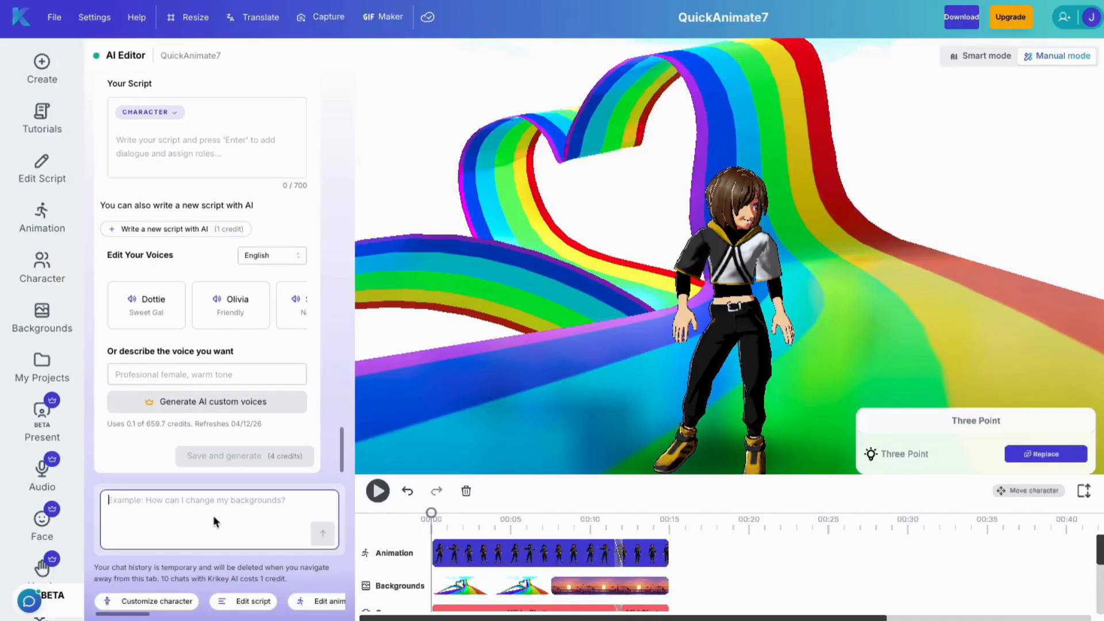
pyautogui.click(163, 601)
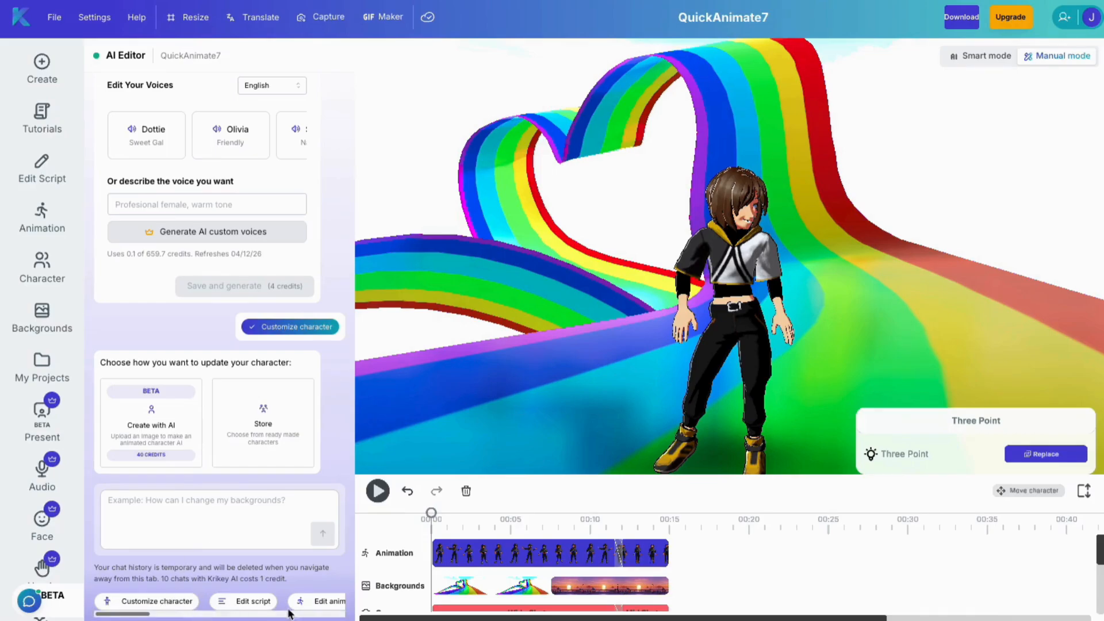
pyautogui.hscroll(2, 303, 604)
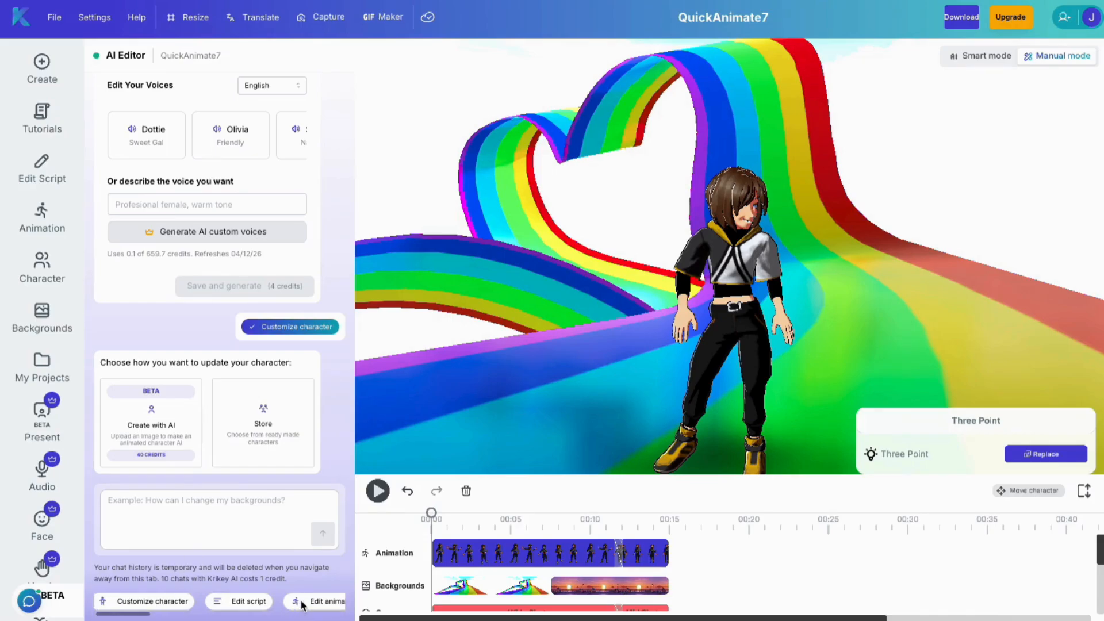
pyautogui.click(271, 416)
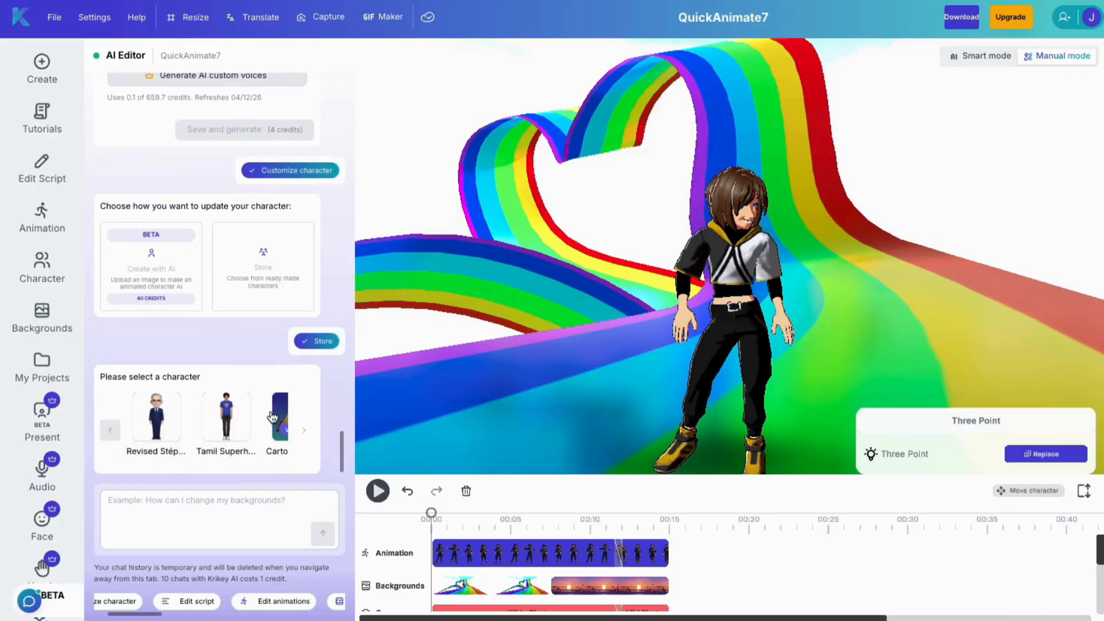
pyautogui.hscroll(10, 273, 416)
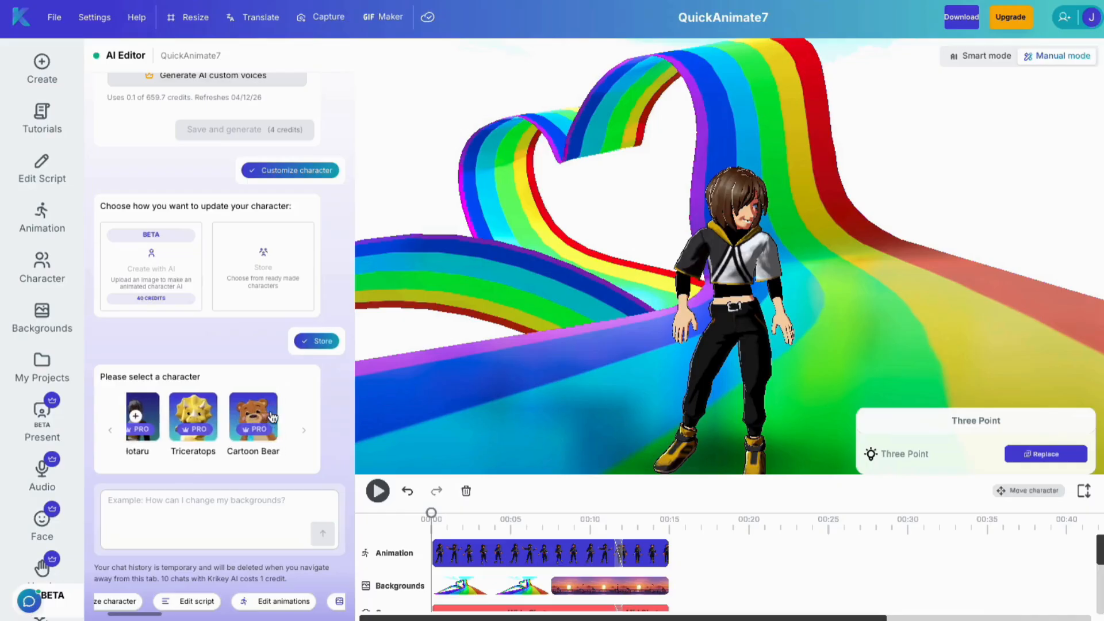
pyautogui.hscroll(10, 272, 416)
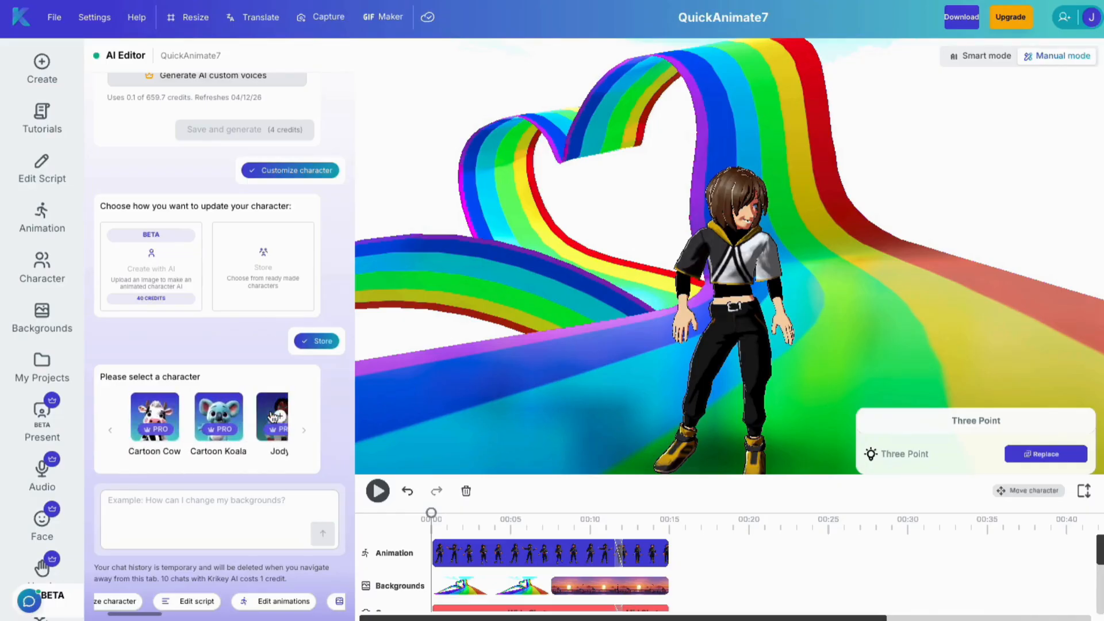
pyautogui.hscroll(10, 273, 416)
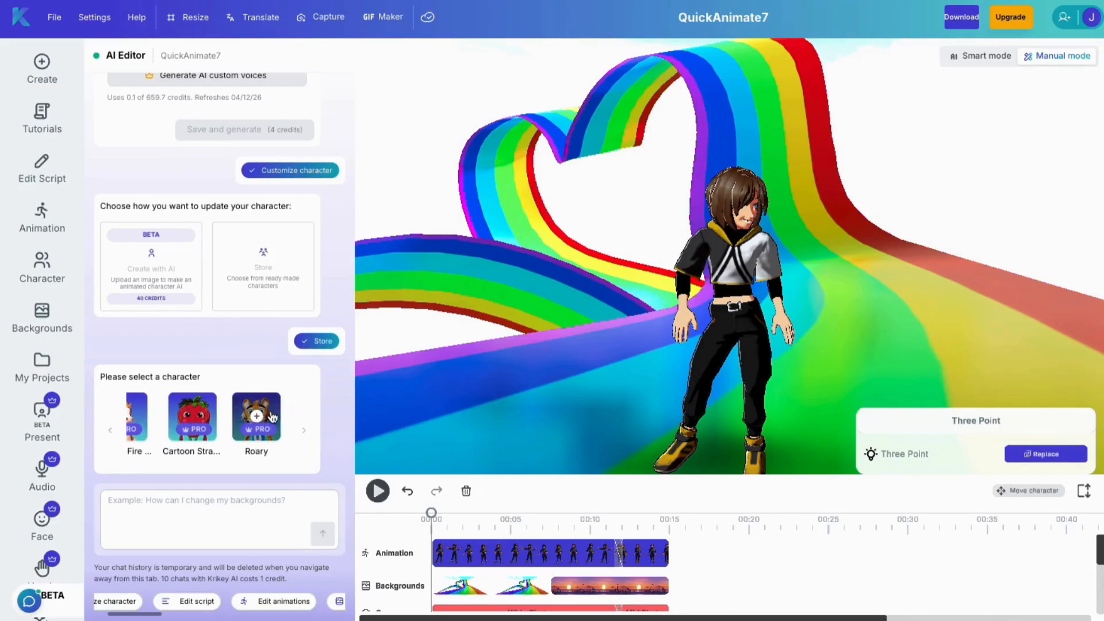
pyautogui.hscroll(3, 273, 416)
pyautogui.click(259, 411)
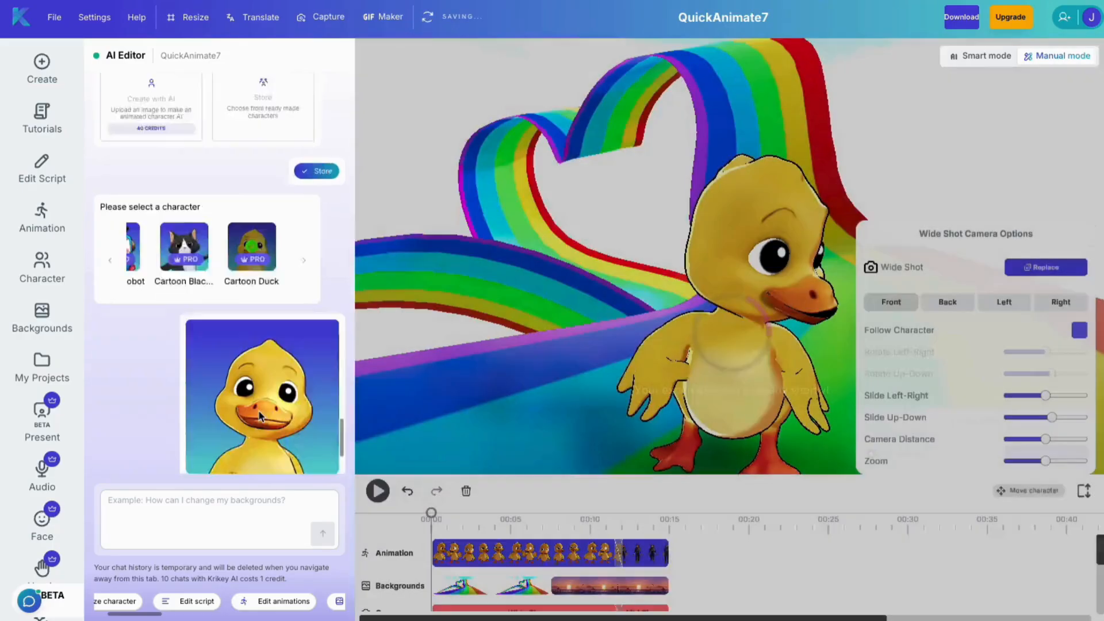
# Examine the AI editor's chat options for editing animations, customizing backgrounds and customizing face expressions
pyautogui.hscroll(1, 258, 603)
pyautogui.click(257, 602)
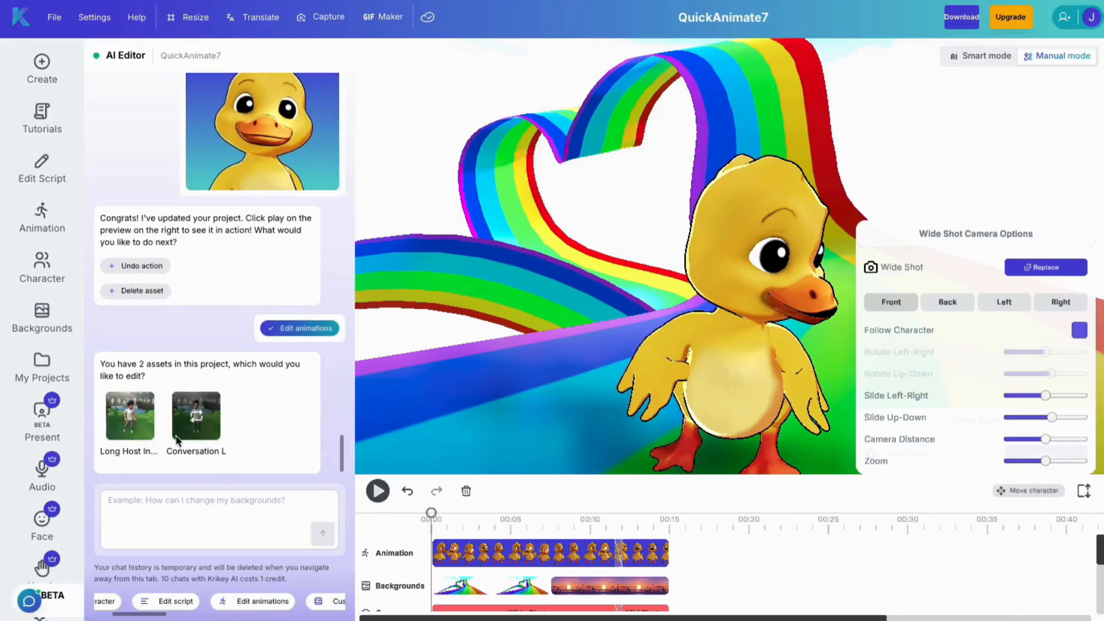
pyautogui.hscroll(2, 297, 599)
pyautogui.click(293, 601)
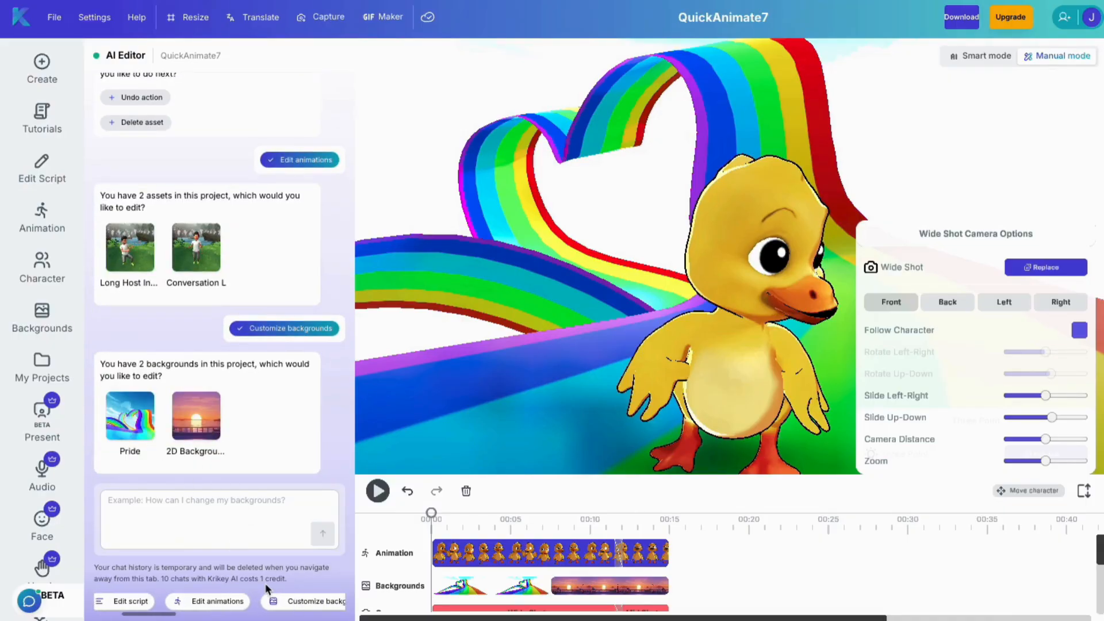
pyautogui.hscroll(3, 296, 600)
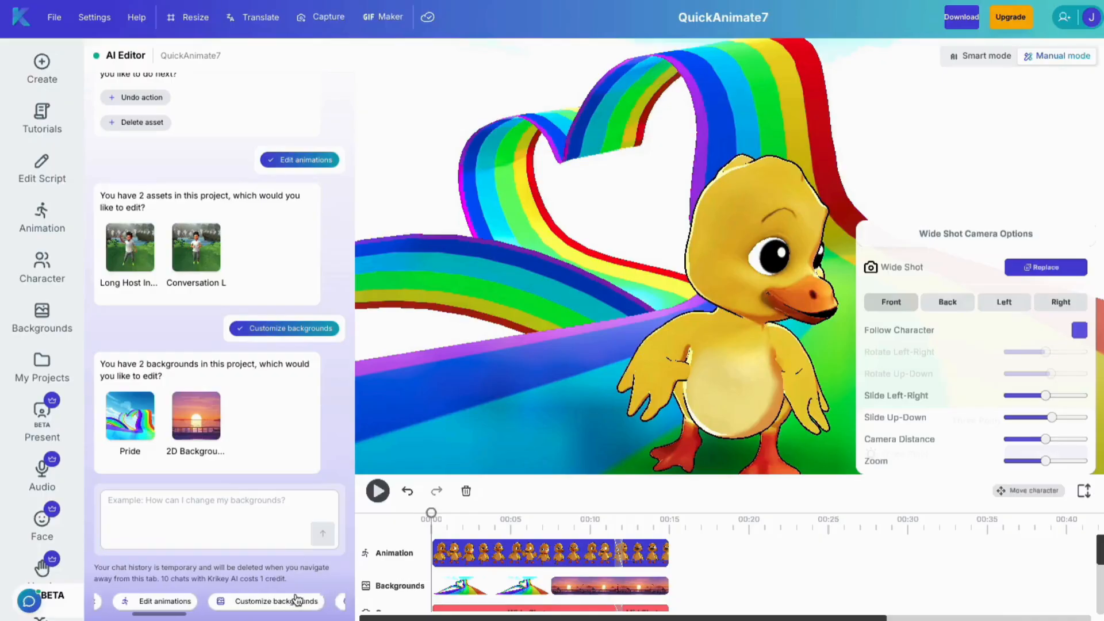
pyautogui.click(296, 600)
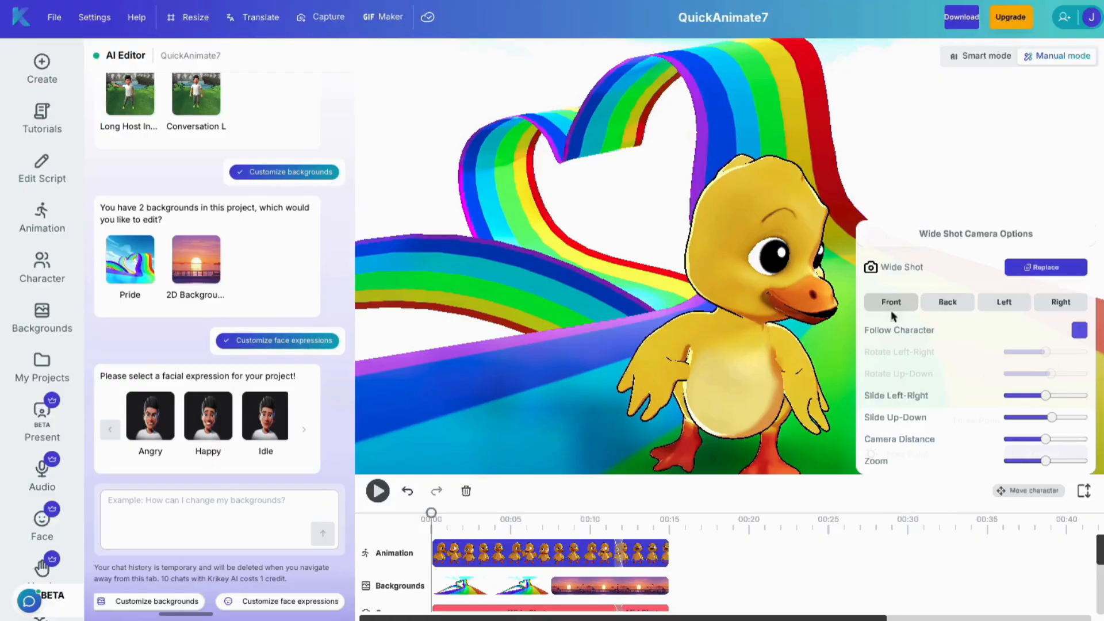
pyautogui.click(816, 565)
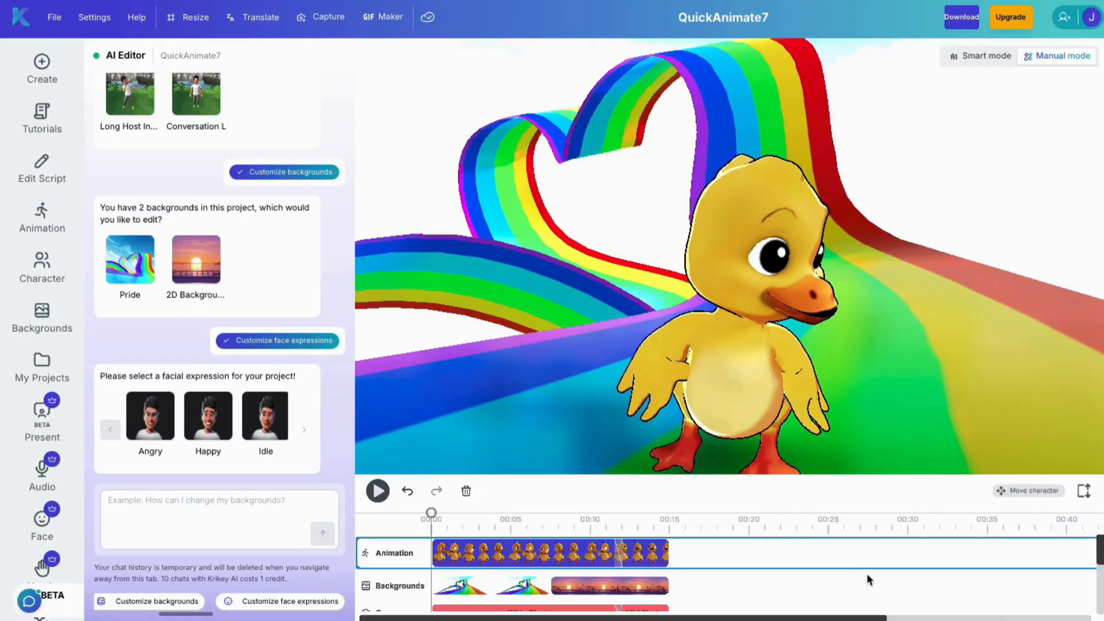
# Review the video download options and available file formats, keeping MP4 (video), and close them without downloading
pyautogui.click(959, 17)
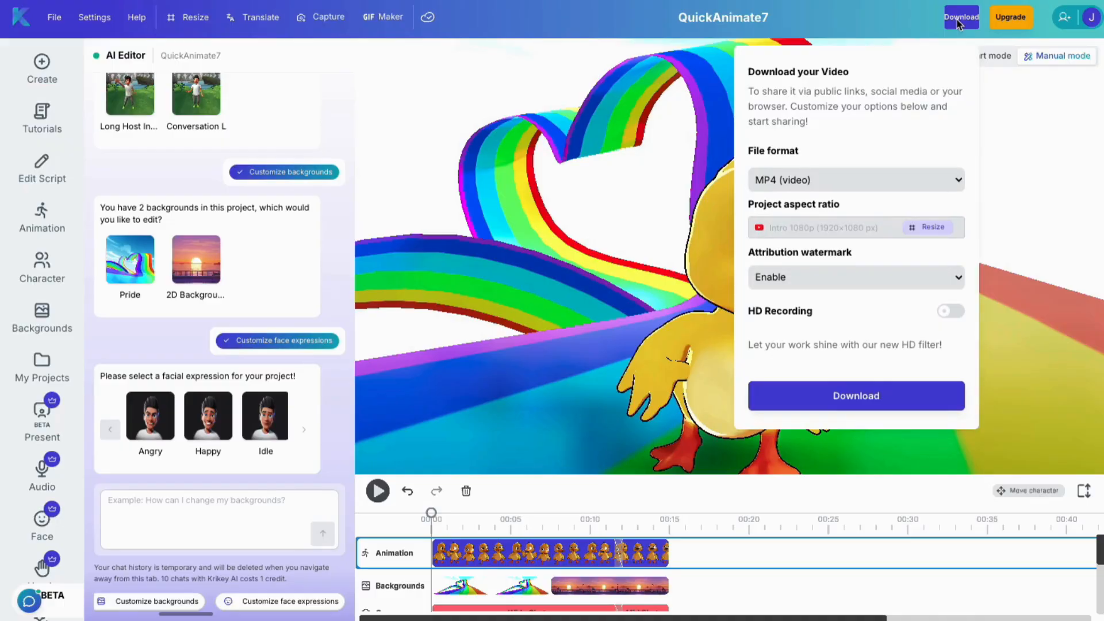
pyautogui.click(820, 180)
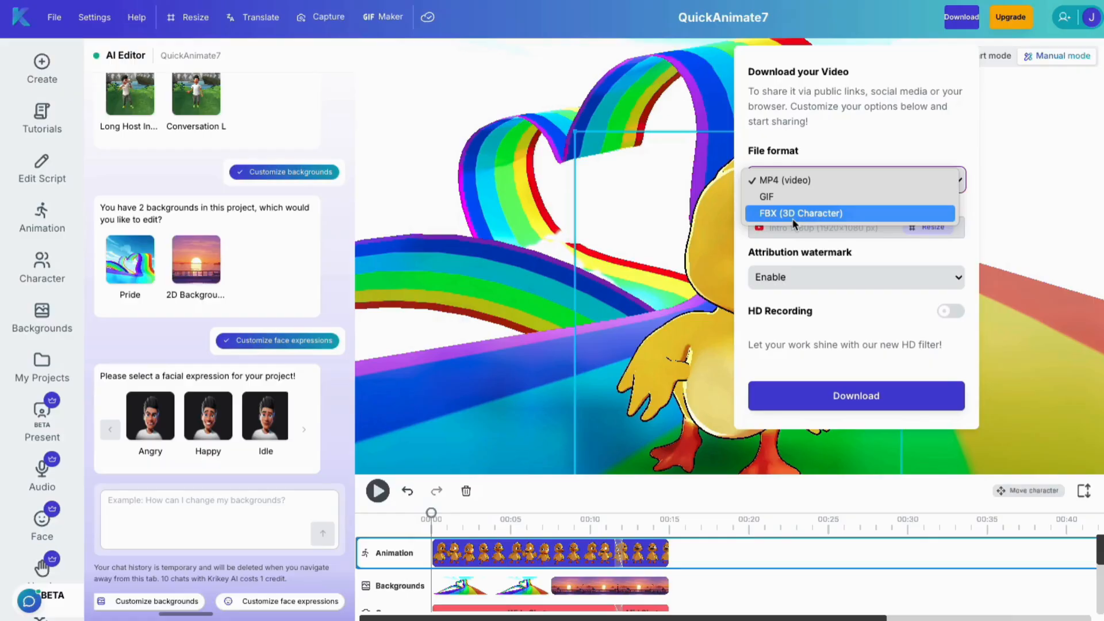
pyautogui.click(852, 141)
pyautogui.click(881, 183)
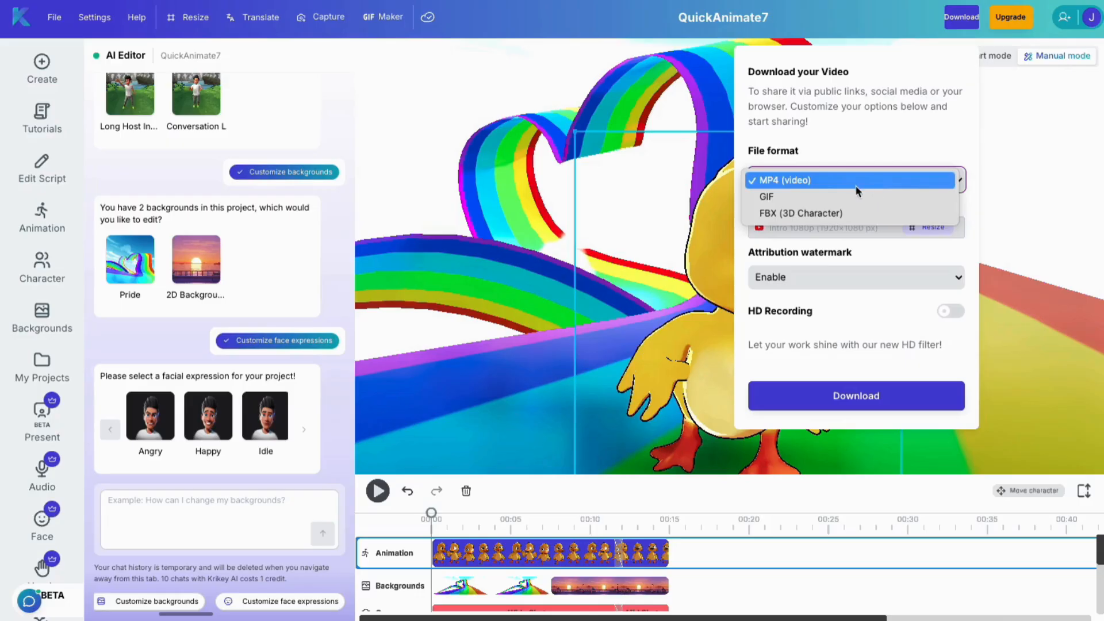
pyautogui.click(880, 181)
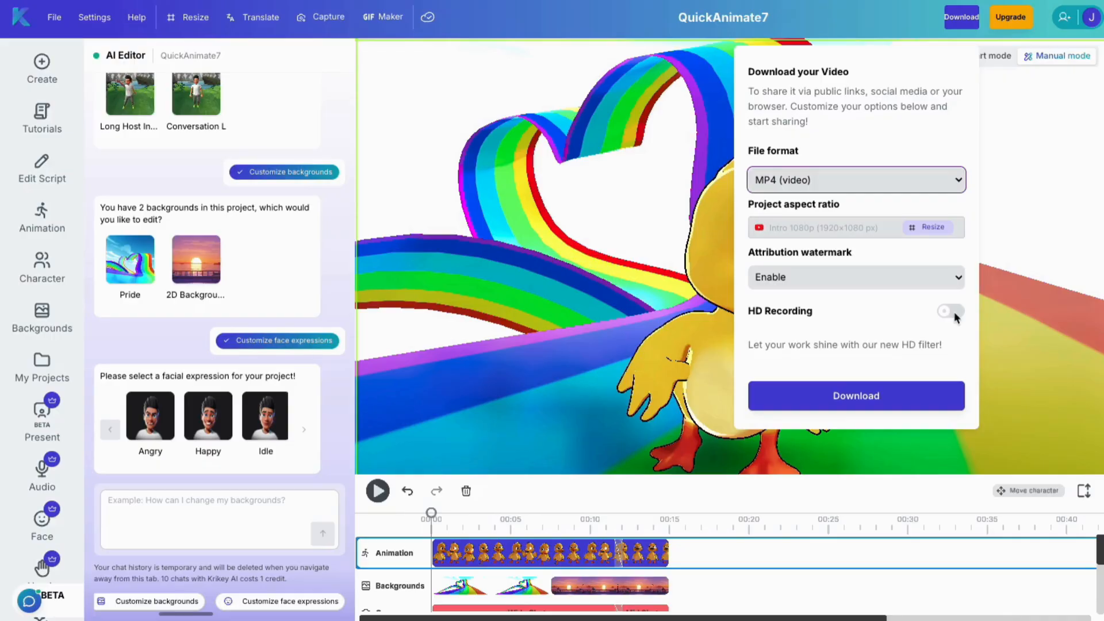
pyautogui.click(1030, 332)
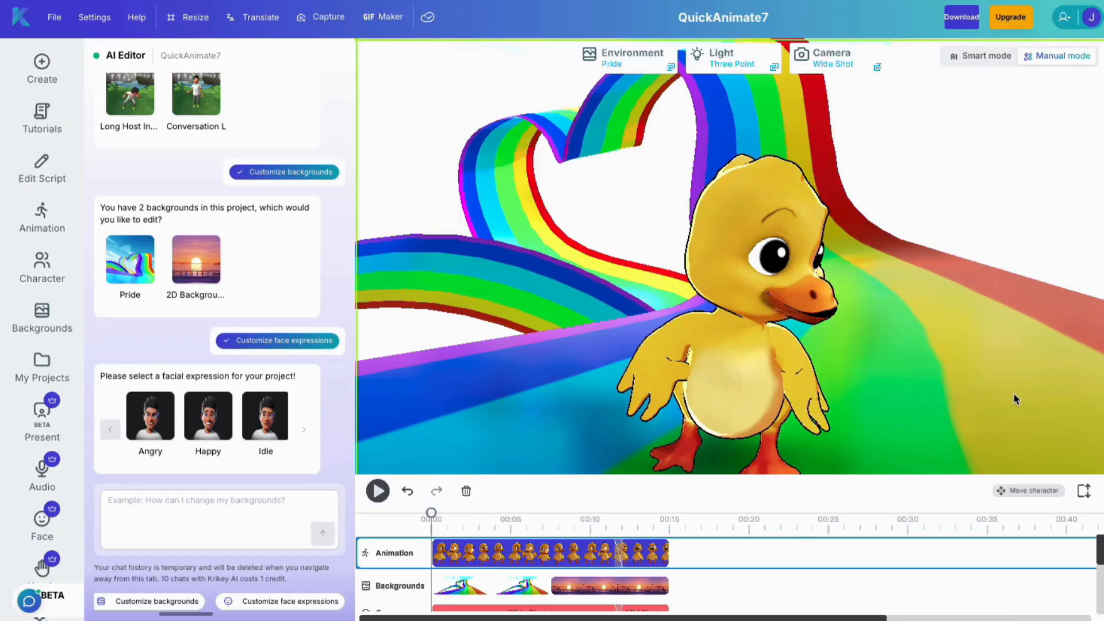
# Reposition the duck slightly left and farther back, rotate it to face the camera, and enlarge it slightly
pyautogui.click(1019, 494)
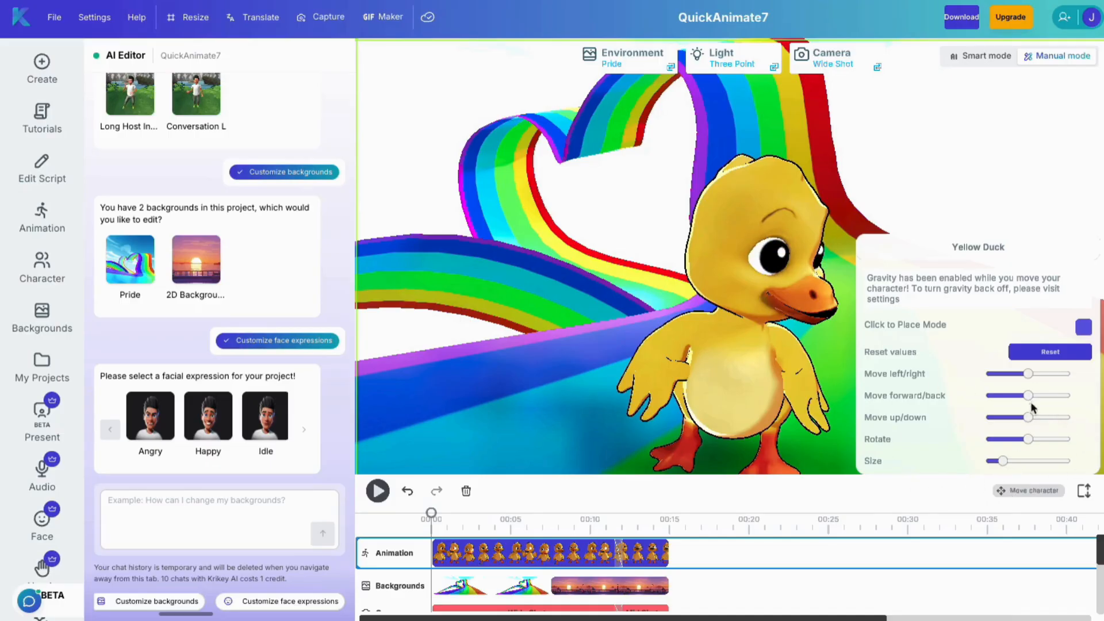
pyautogui.moveTo(1028, 374); pyautogui.dragTo(1042, 402)
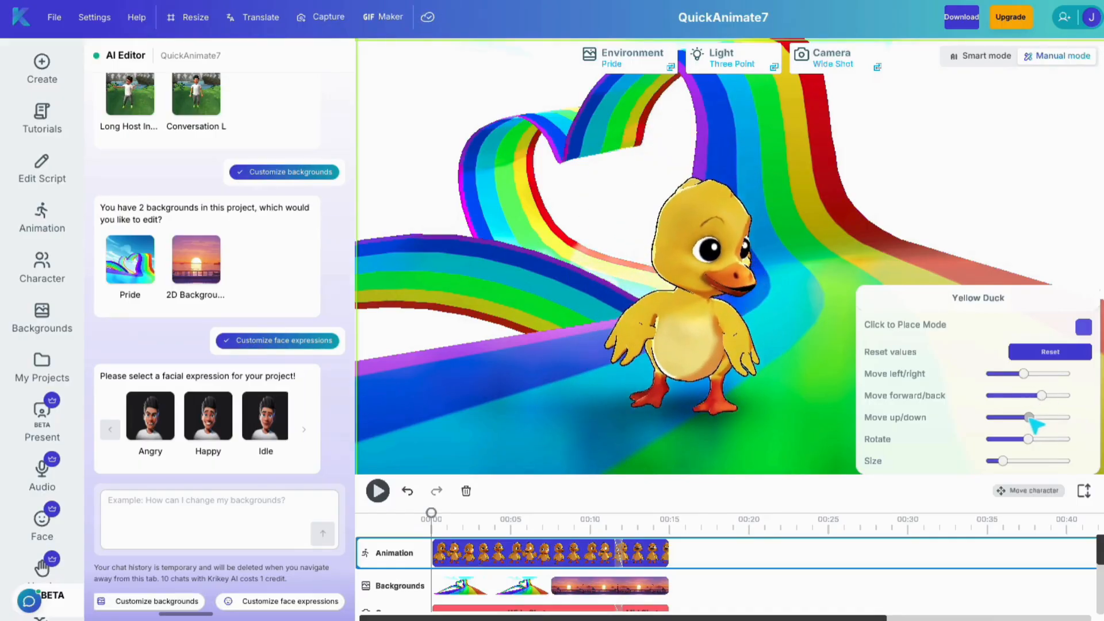
pyautogui.moveTo(1027, 439); pyautogui.dragTo(1011, 468)
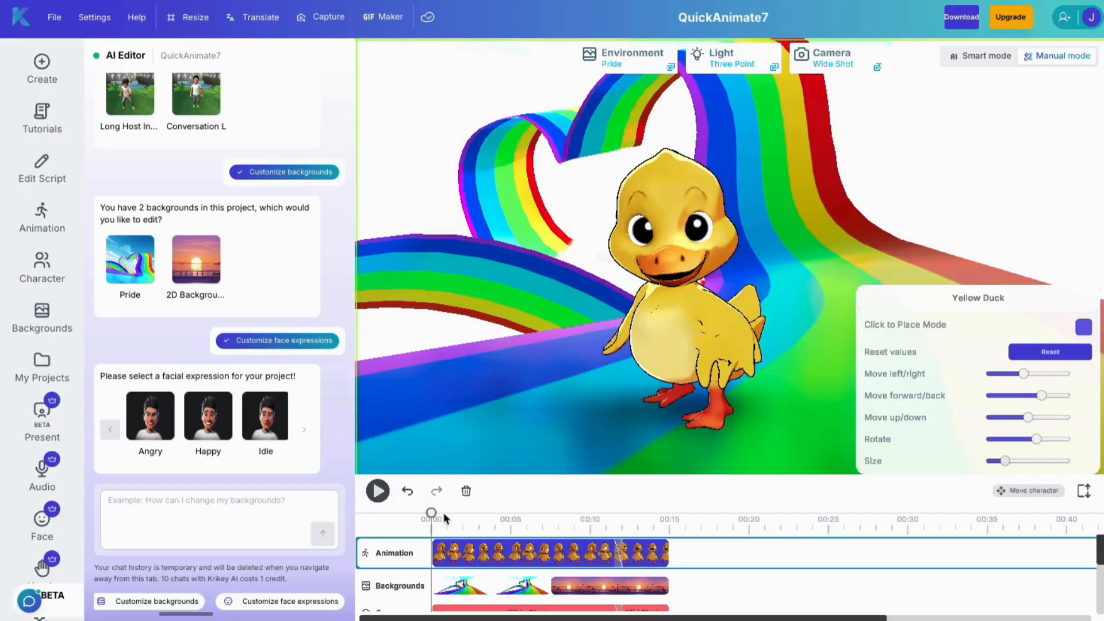
pyautogui.moveTo(444, 518)
pyautogui.mouseDown()
pyautogui.moveTo(657, 522)
pyautogui.moveTo(431, 534)
pyautogui.mouseUp()
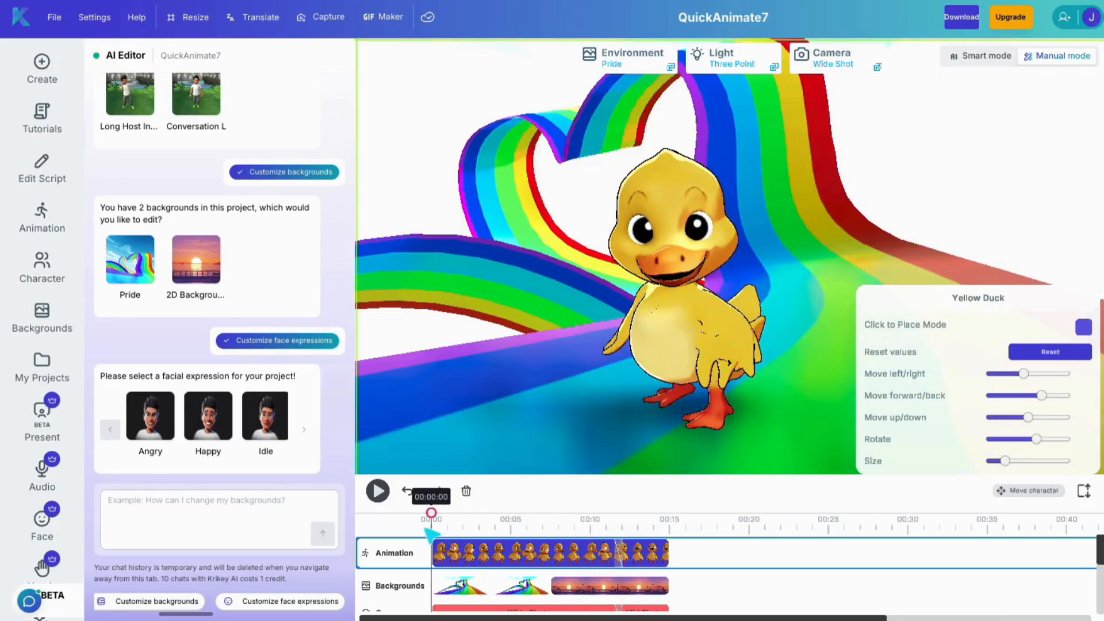
# Slide the Wide Shot camera clip sideways so the duck stands farther right in the frame
pyautogui.click(1085, 492)
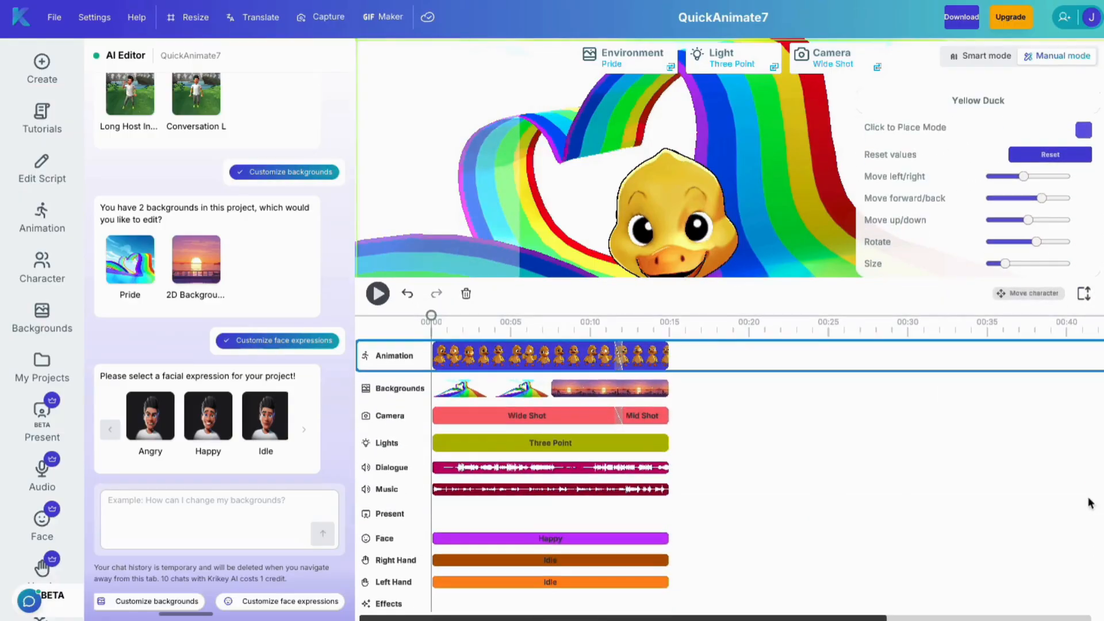
pyautogui.click(526, 423)
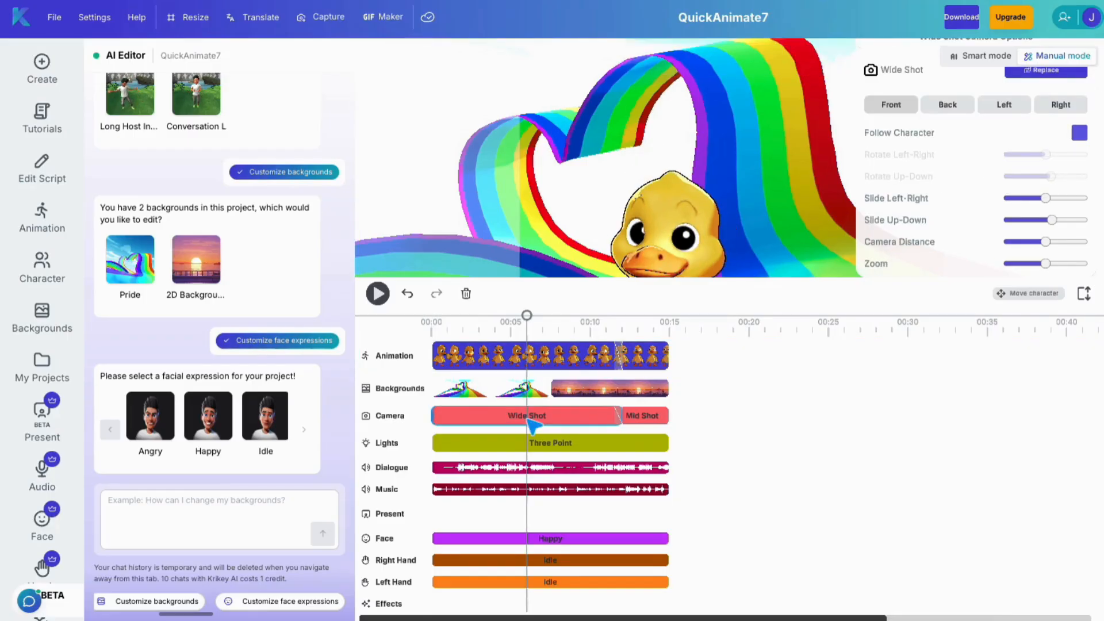
pyautogui.click(1085, 294)
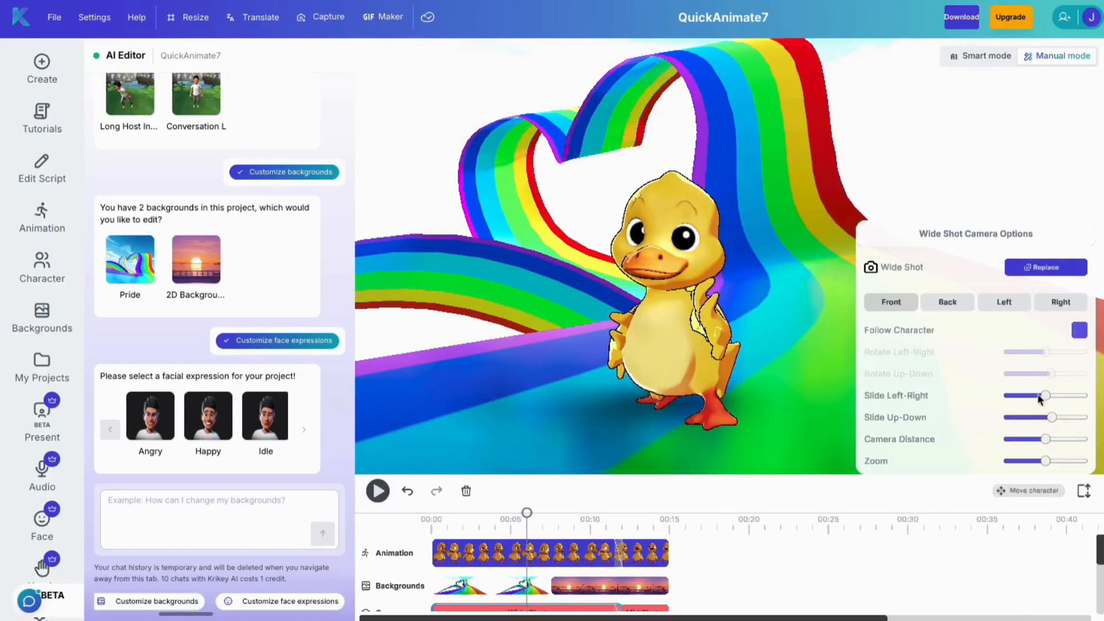
pyautogui.moveTo(1051, 397); pyautogui.dragTo(1040, 397)
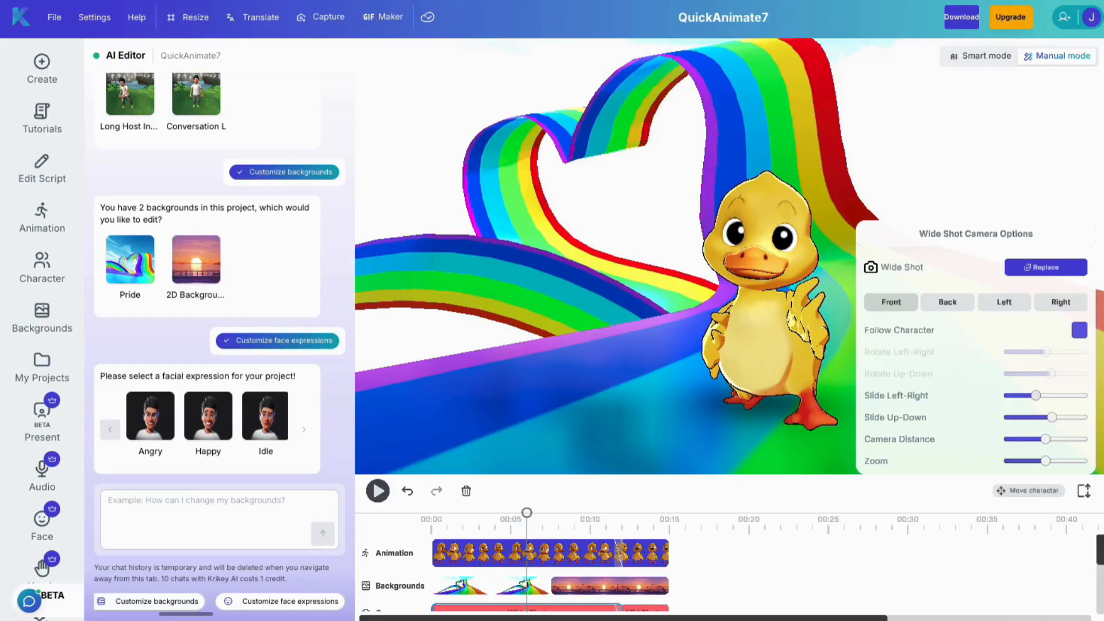
# Go to the Krikey home page and open the Animated Podcast tool from the animation starter cards
pyautogui.hotkey('ctrl', 'l')
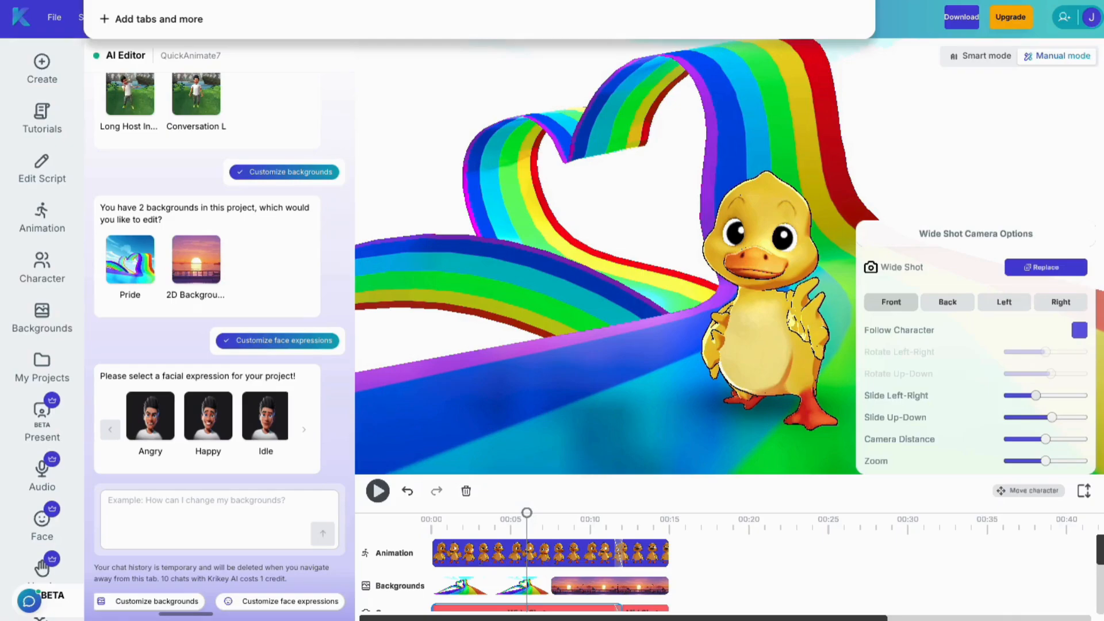
pyautogui.write('k')
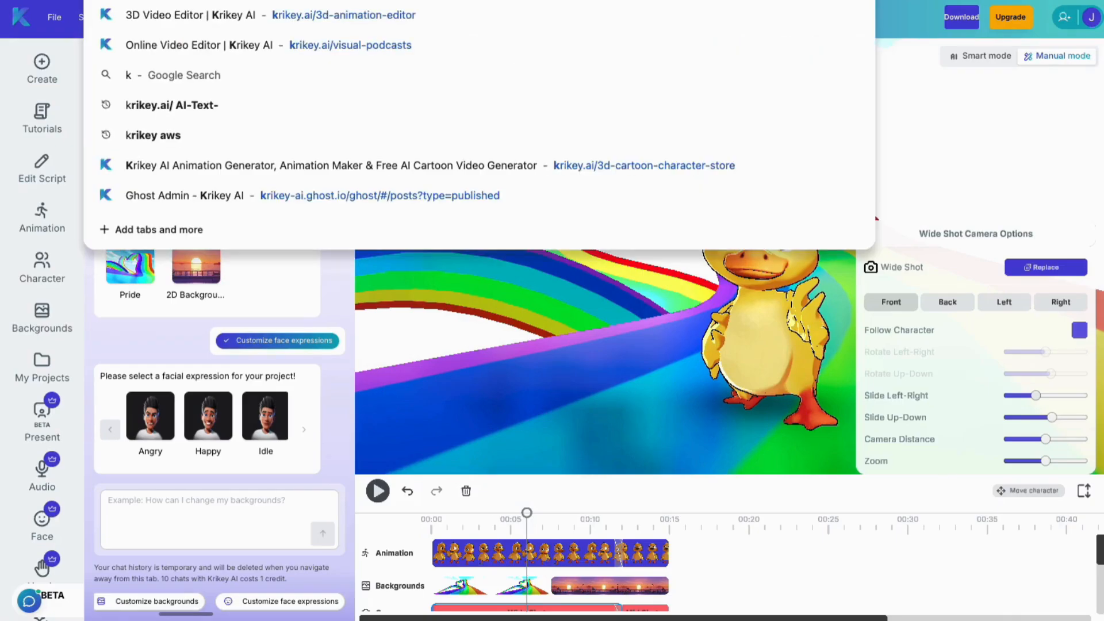
pyautogui.press('Return')
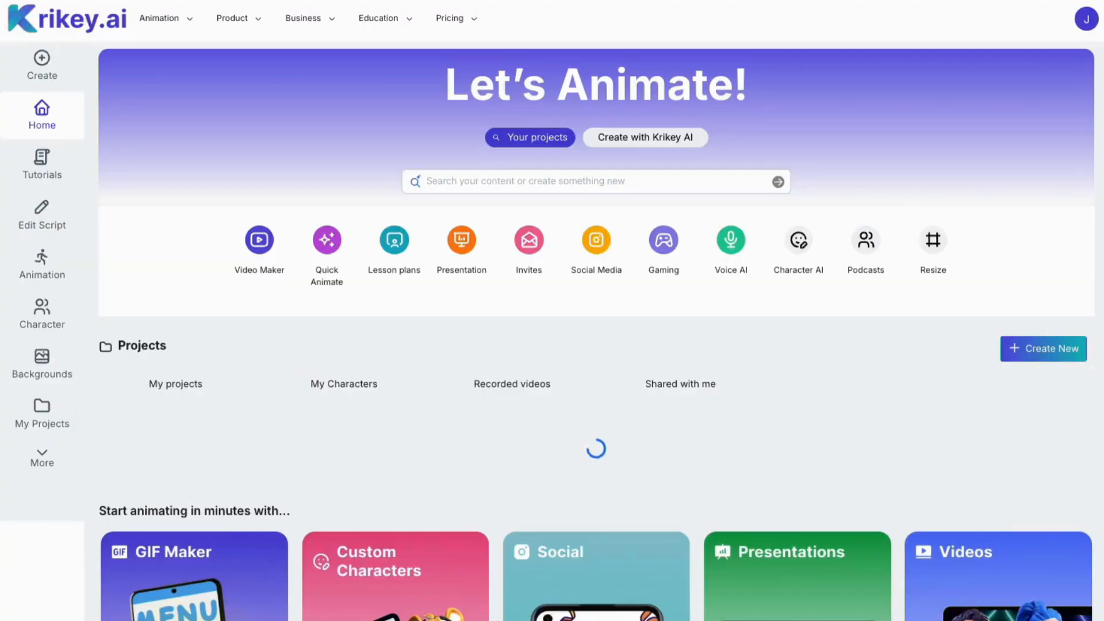
pyautogui.scroll(-10, 484, 263)
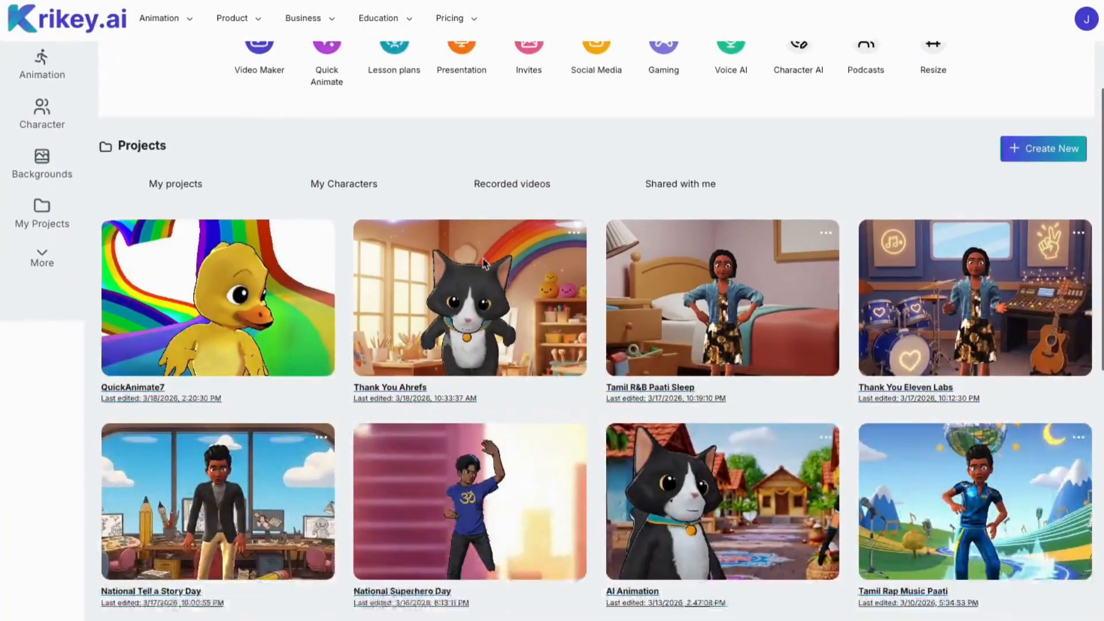
pyautogui.scroll(-2, 483, 264)
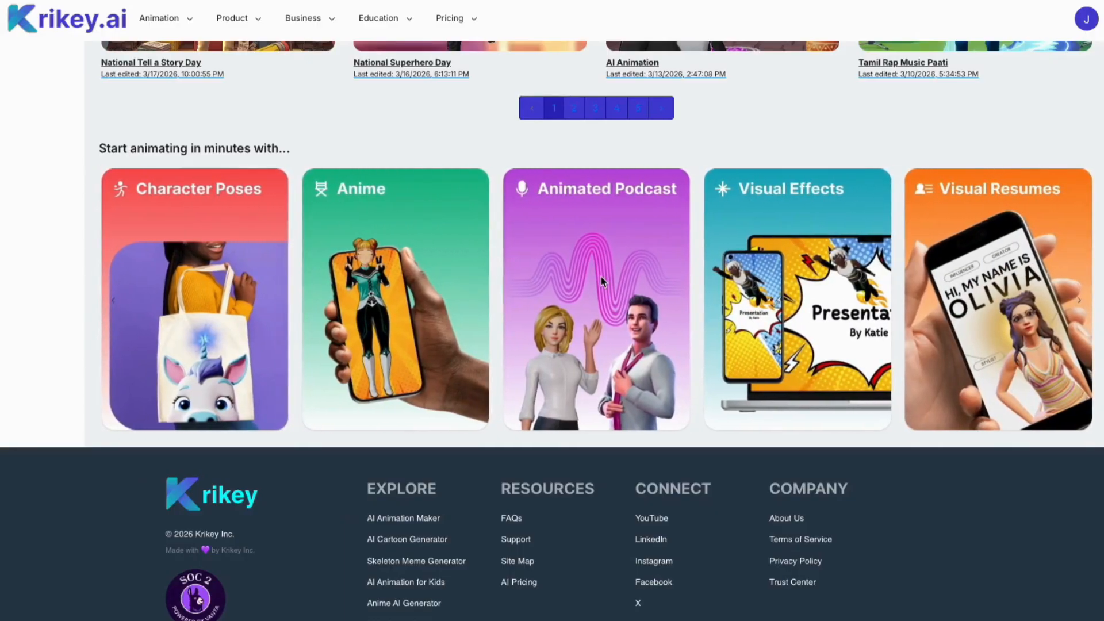
pyautogui.click(602, 281)
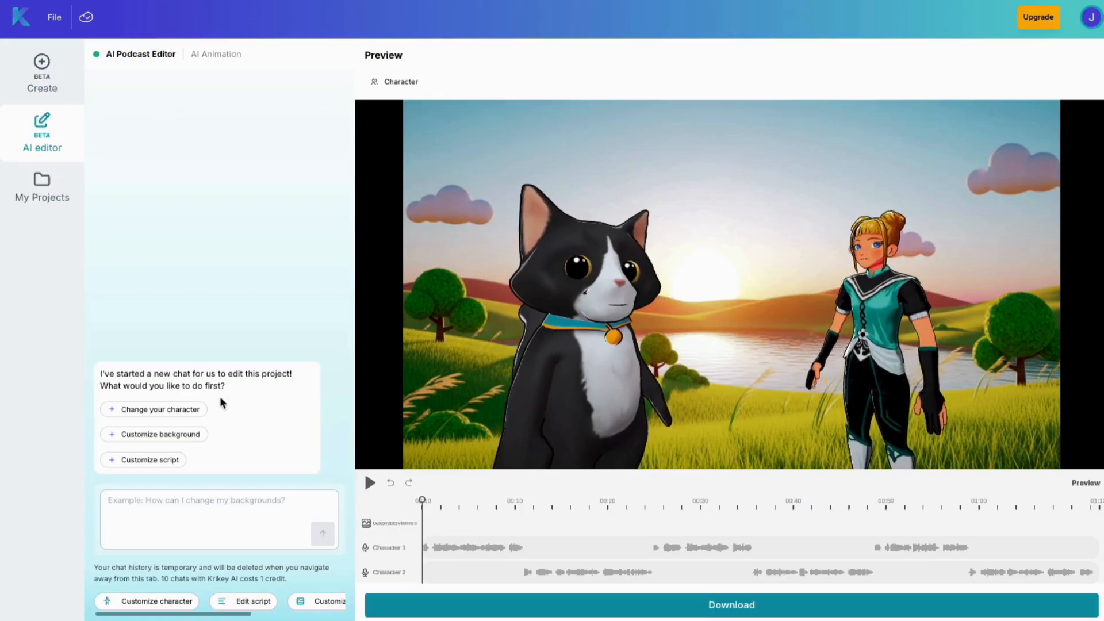
# Replace the cat character in the podcast project with the Ash character
pyautogui.click(178, 410)
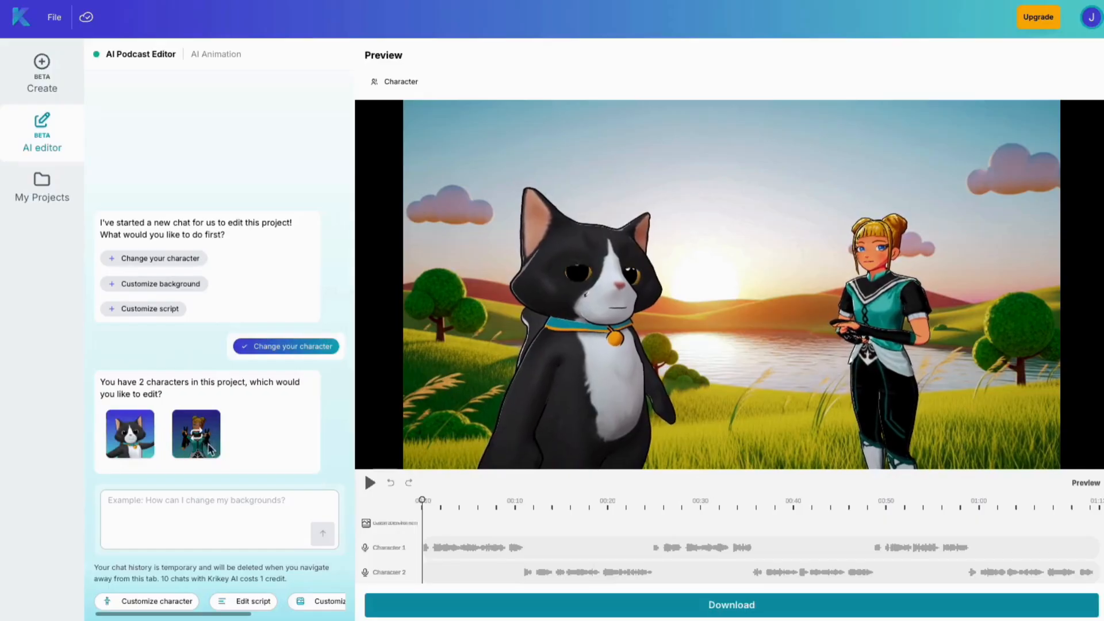
pyautogui.click(128, 439)
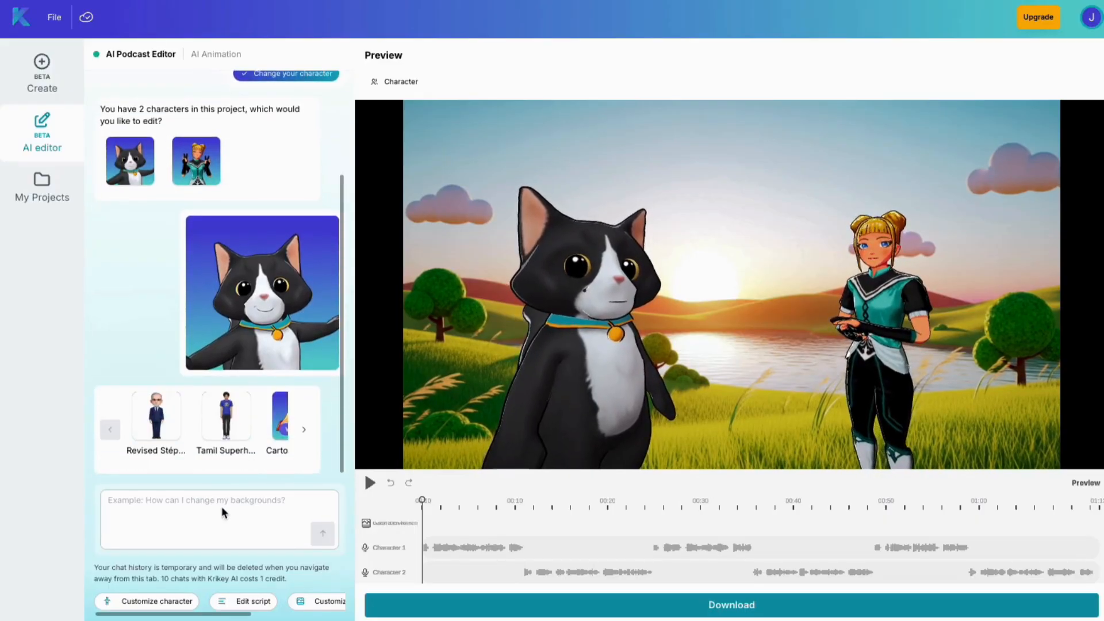
pyautogui.click(299, 433)
pyautogui.click(298, 433)
pyautogui.click(299, 433)
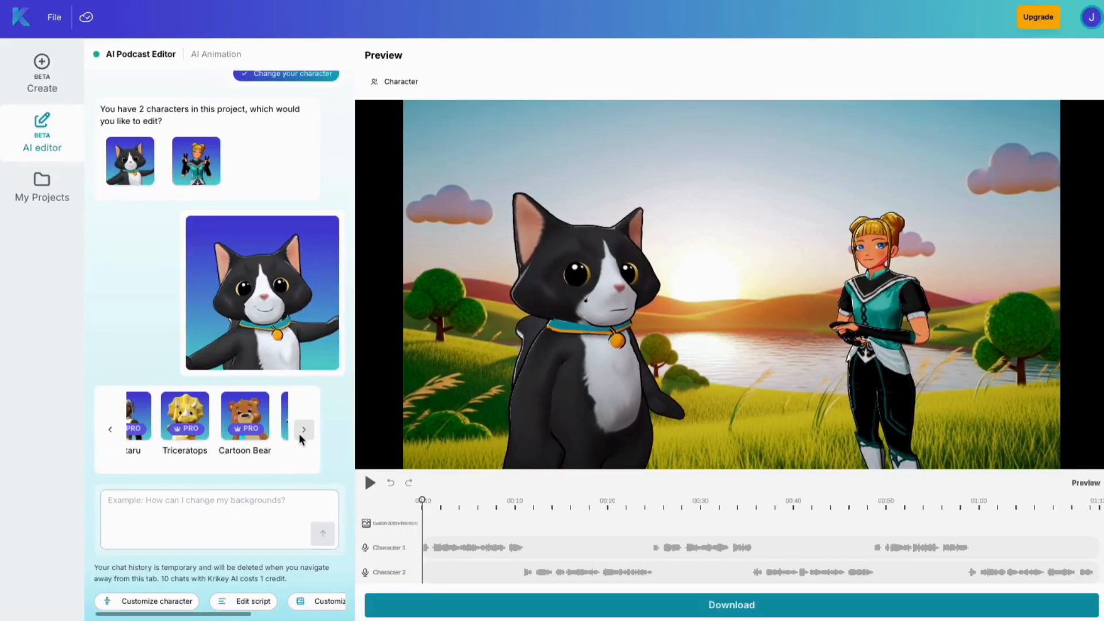
pyautogui.click(298, 433)
pyautogui.click(297, 432)
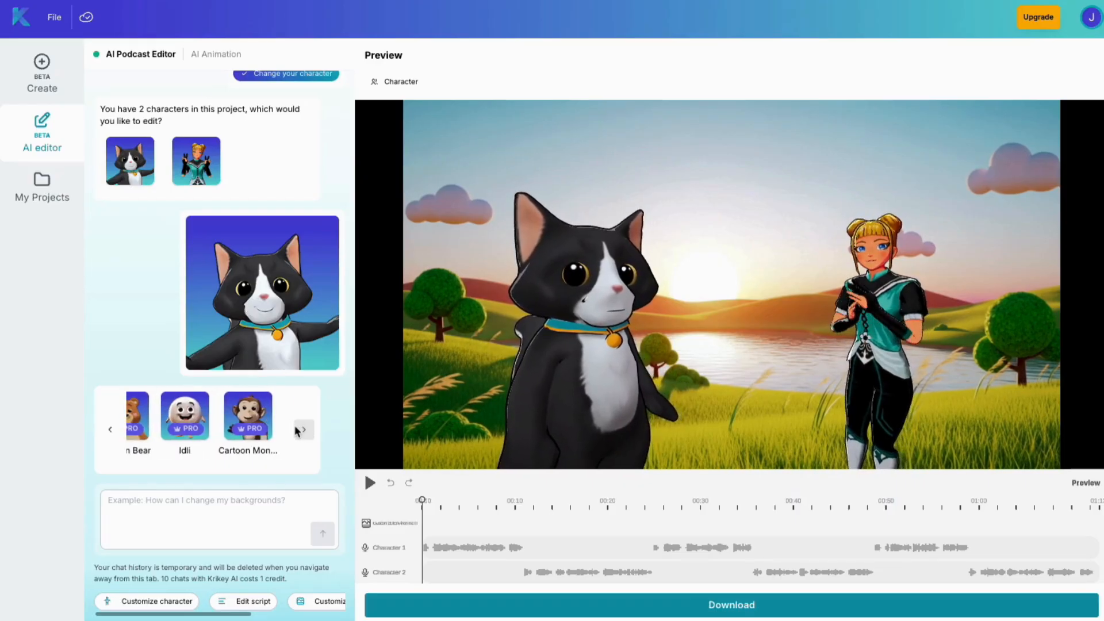
pyautogui.click(299, 431)
pyautogui.click(299, 431)
pyautogui.click(248, 416)
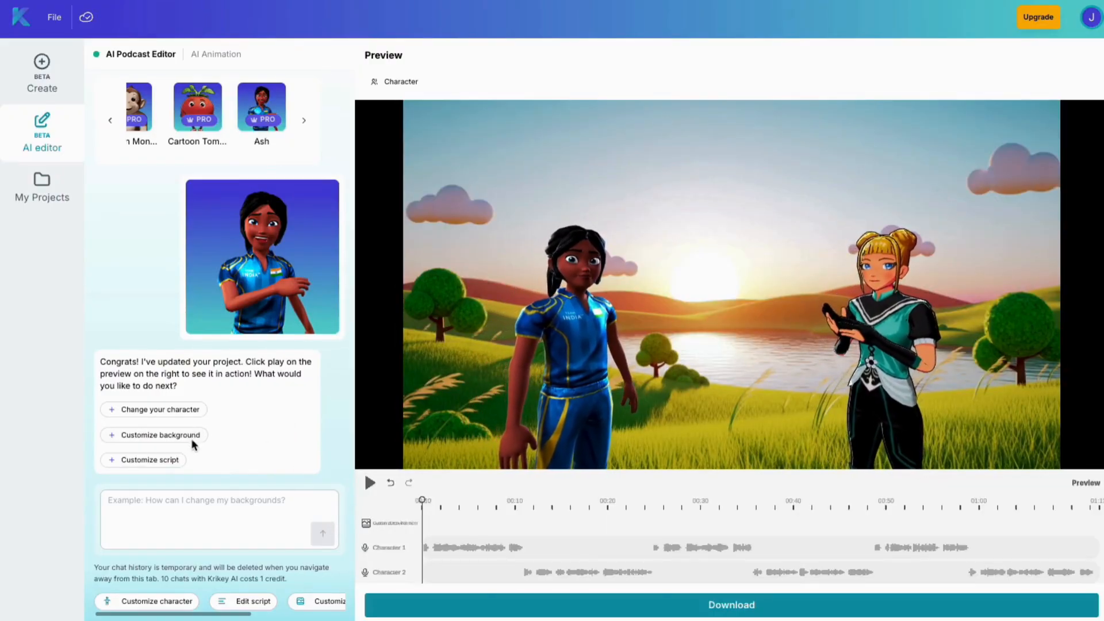
# Review the podcast's script and the language and voice options for Character 1 and Character 2 without changing them
pyautogui.click(178, 462)
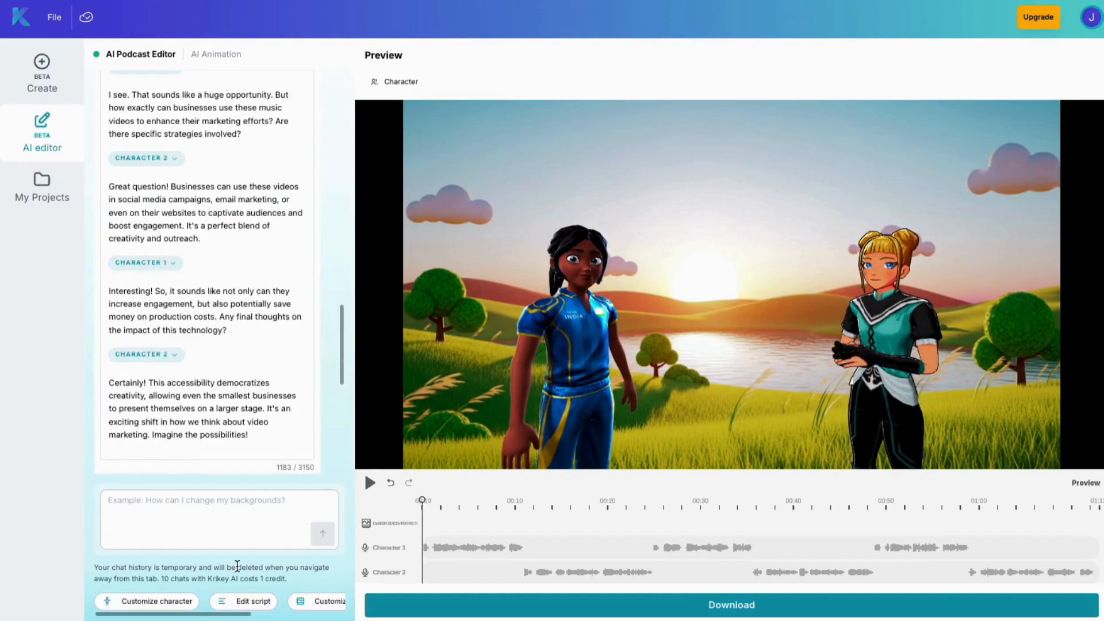
pyautogui.scroll(3, 211, 314)
pyautogui.scroll(-7, 210, 314)
pyautogui.scroll(-3, 210, 314)
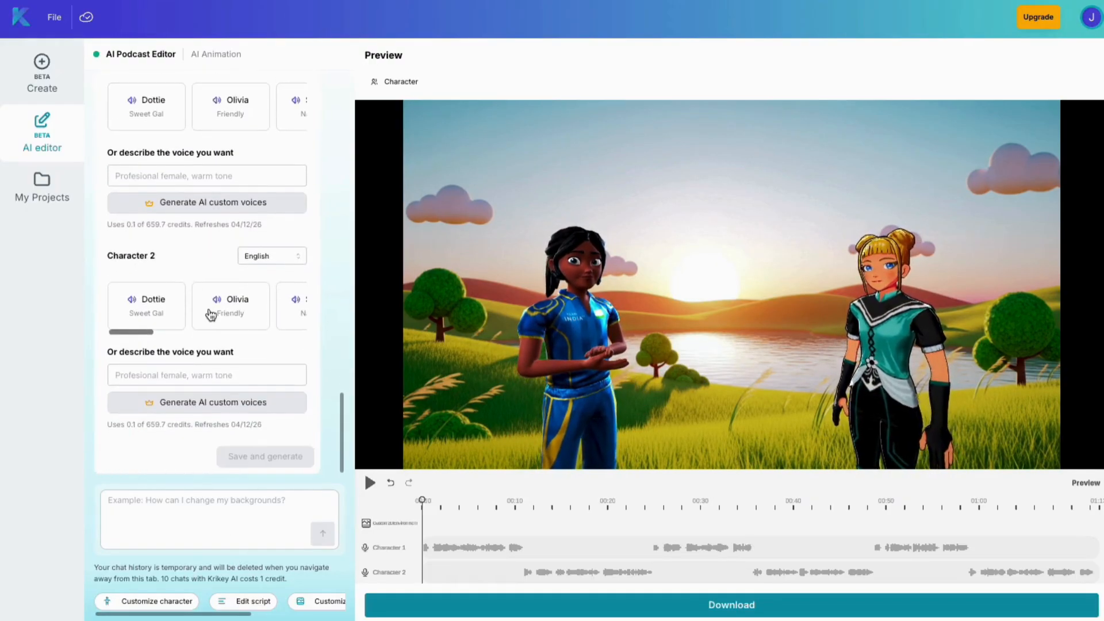
pyautogui.scroll(4, 214, 237)
pyautogui.scroll(1, 214, 236)
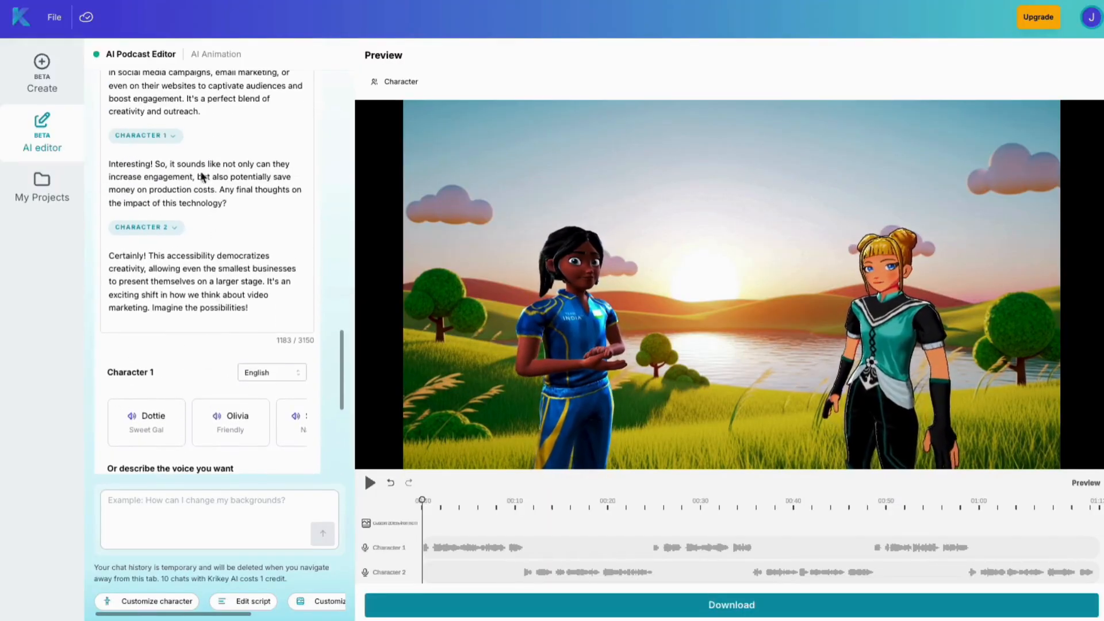
pyautogui.scroll(-2, 189, 294)
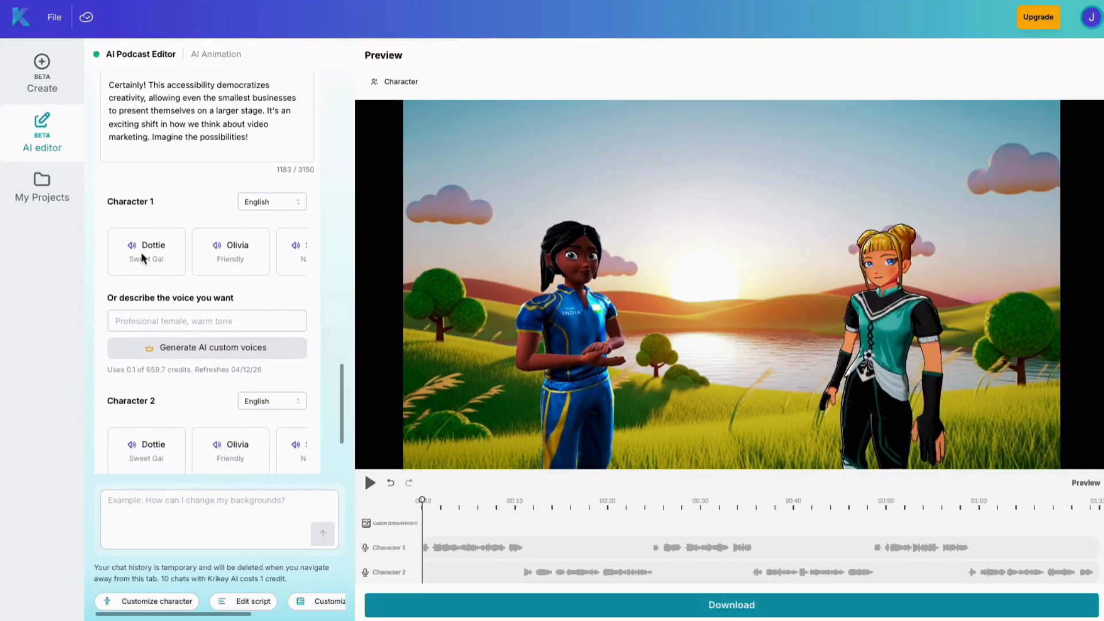
pyautogui.scroll(-3, 173, 403)
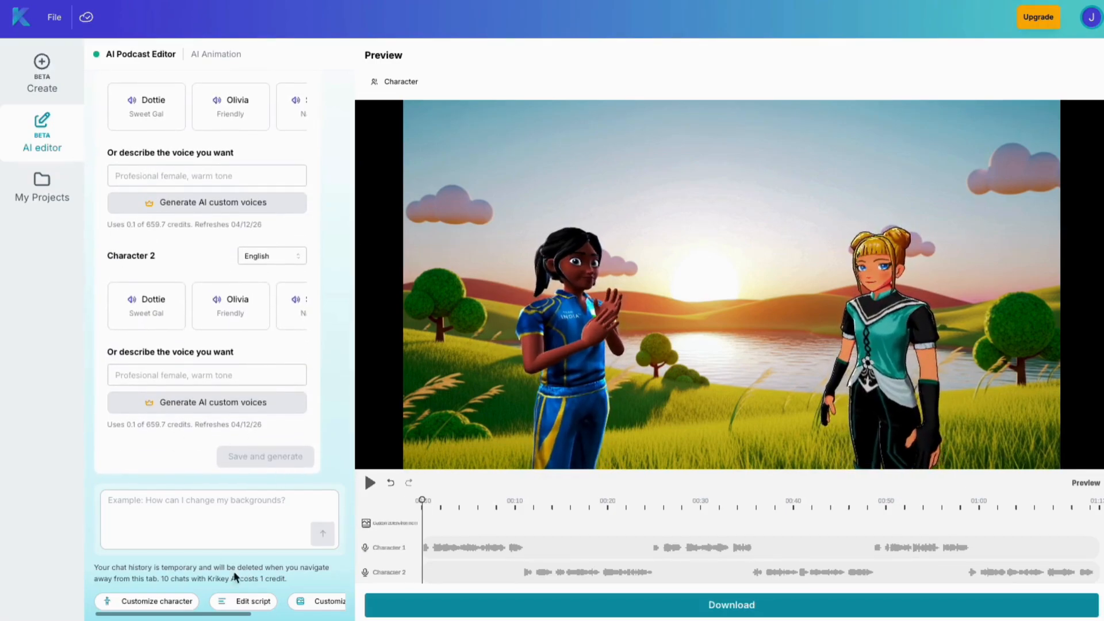
# Replace the Ash character with Cartoon Bear and play part of the podcast preview
pyautogui.click(180, 601)
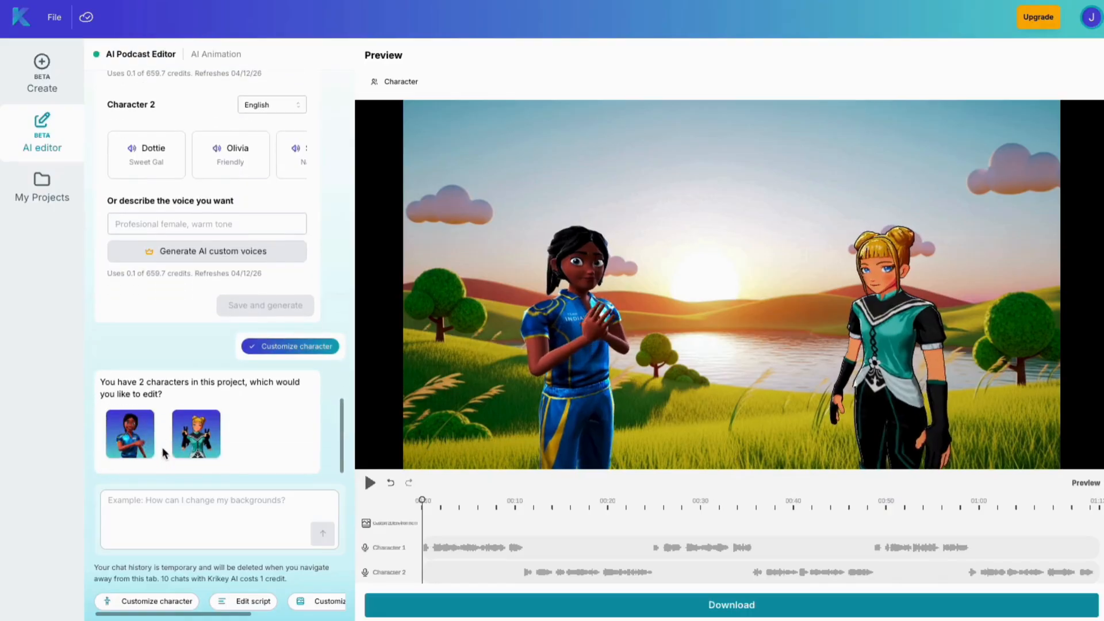
pyautogui.click(134, 435)
pyautogui.click(303, 429)
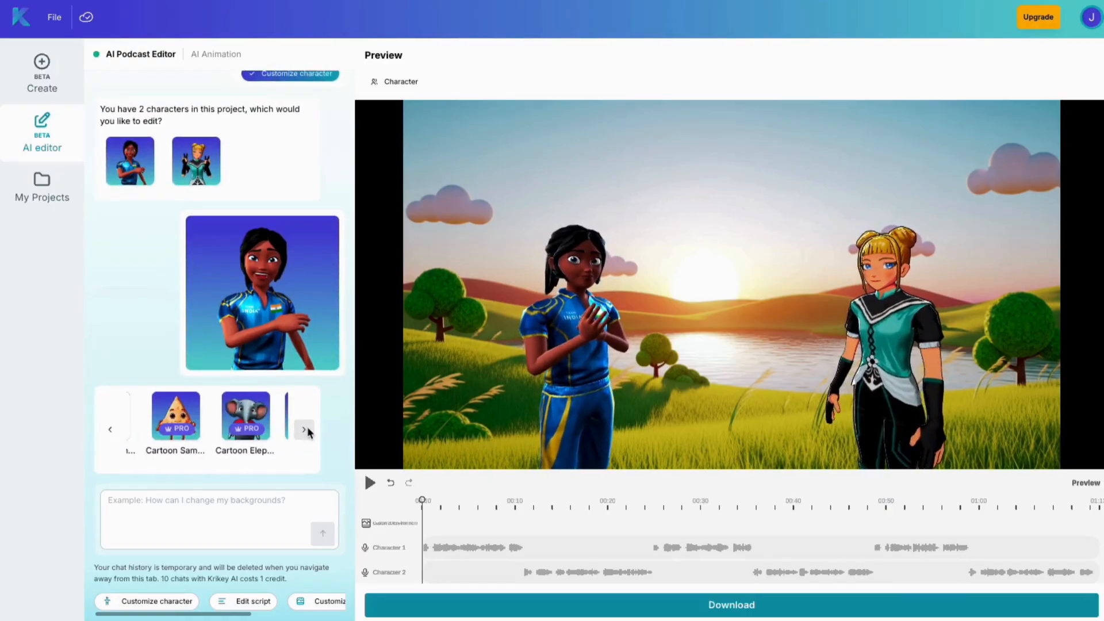
pyautogui.click(303, 429)
pyautogui.click(303, 429)
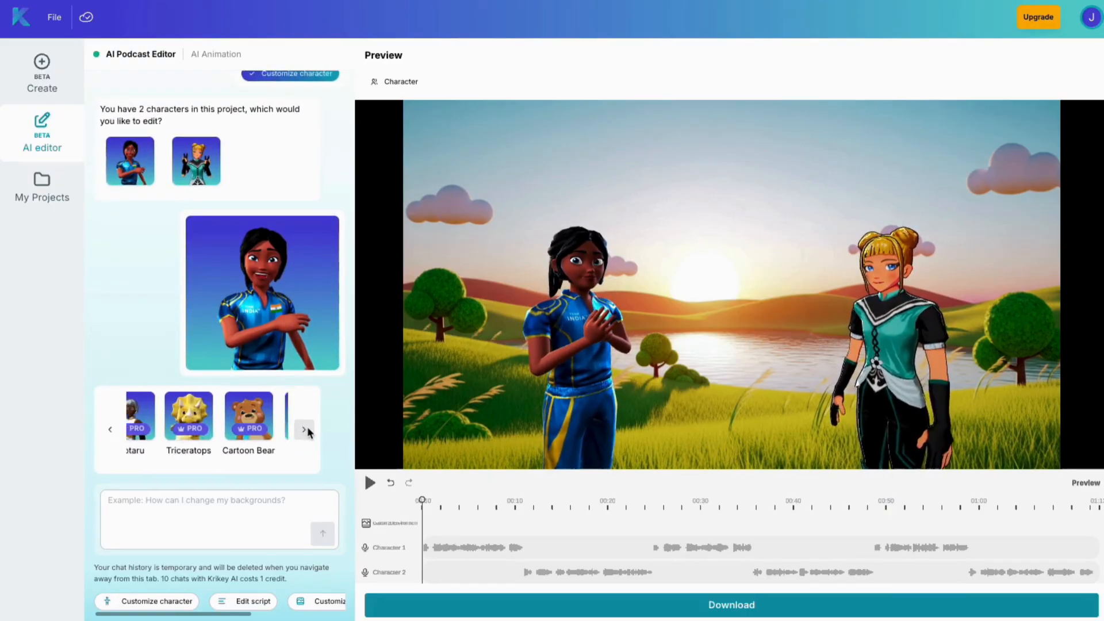
pyautogui.click(245, 415)
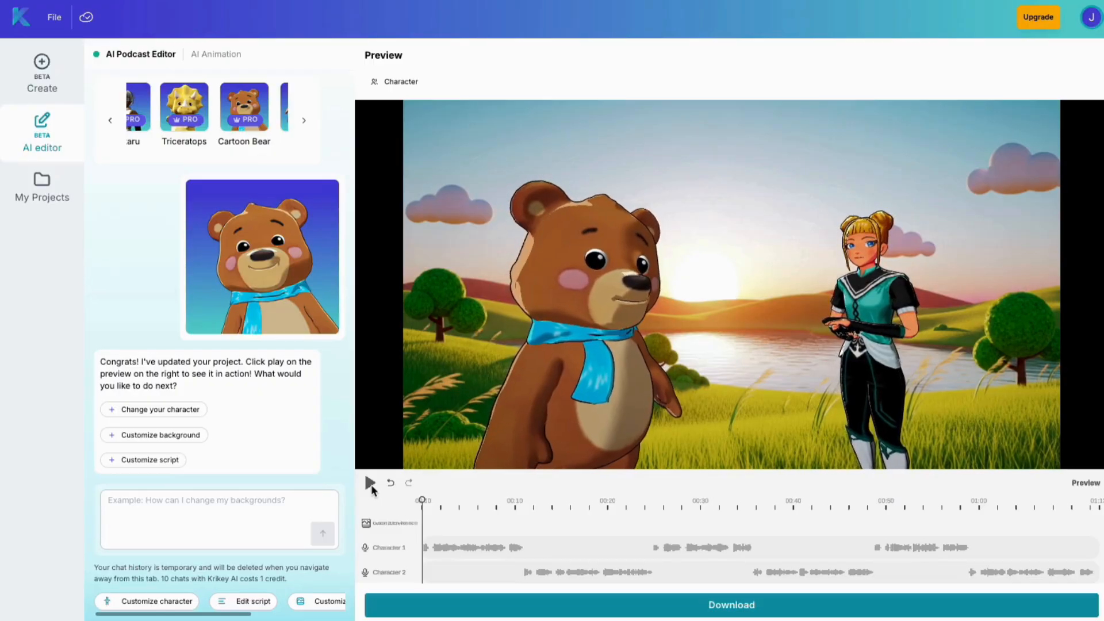
pyautogui.click(371, 484)
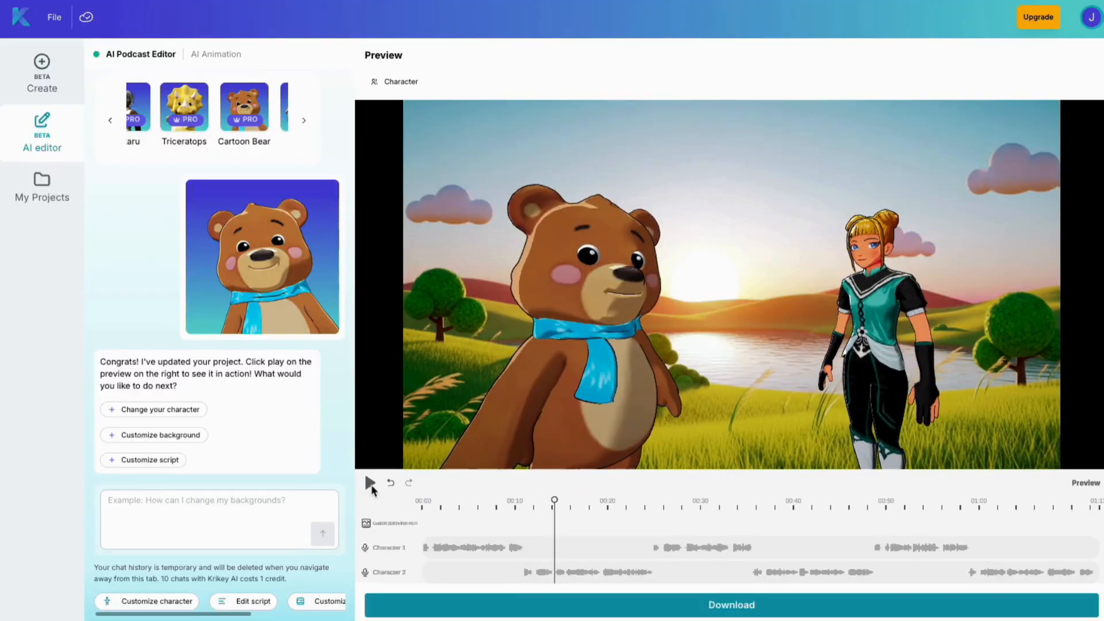
pyautogui.click(371, 486)
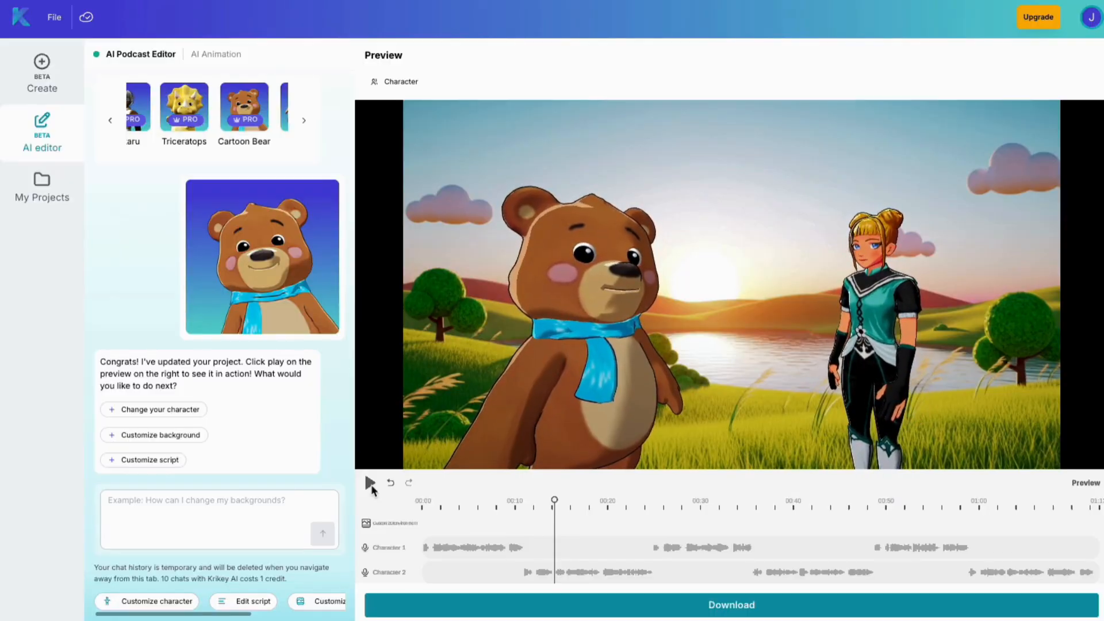
# Open the form for creating a new podcast and check the available durations, keeping 1 minute
pyautogui.click(41, 66)
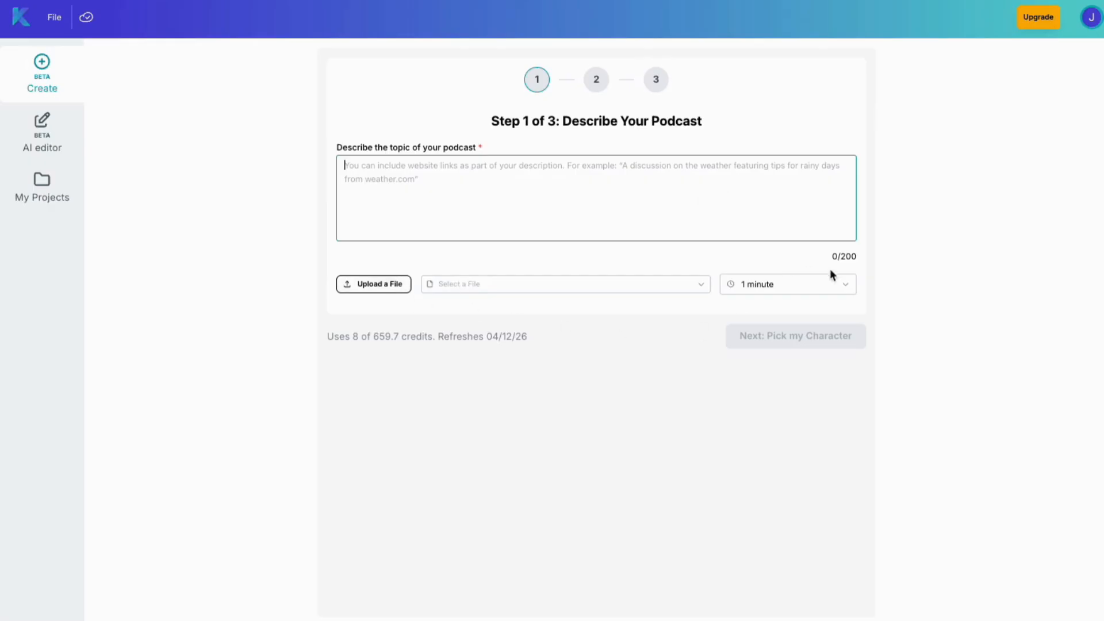
pyautogui.click(838, 284)
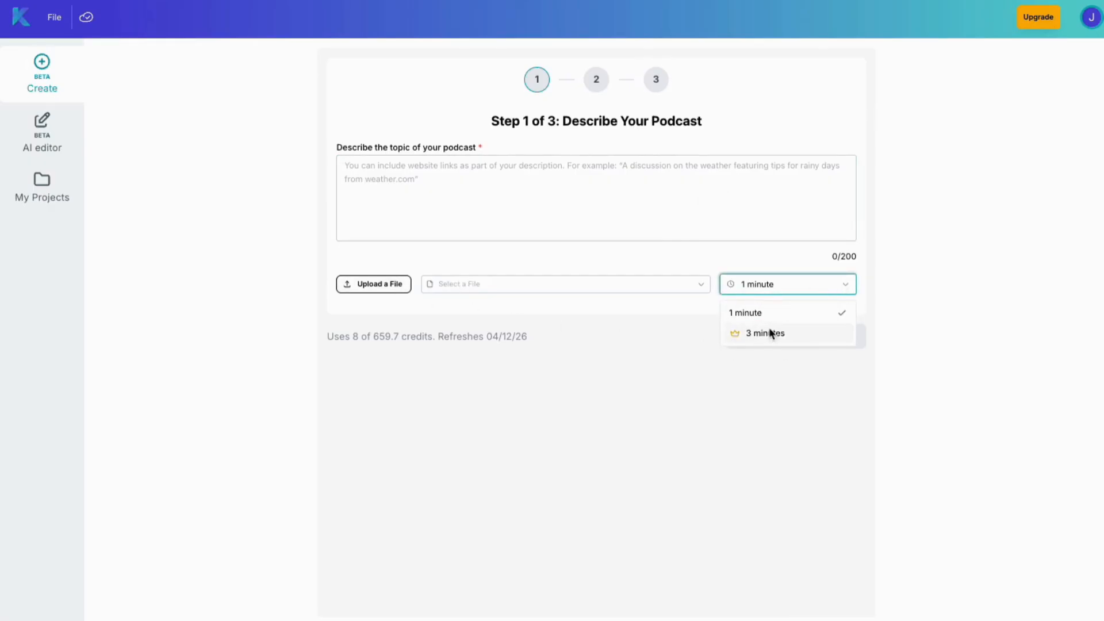
pyautogui.click(772, 270)
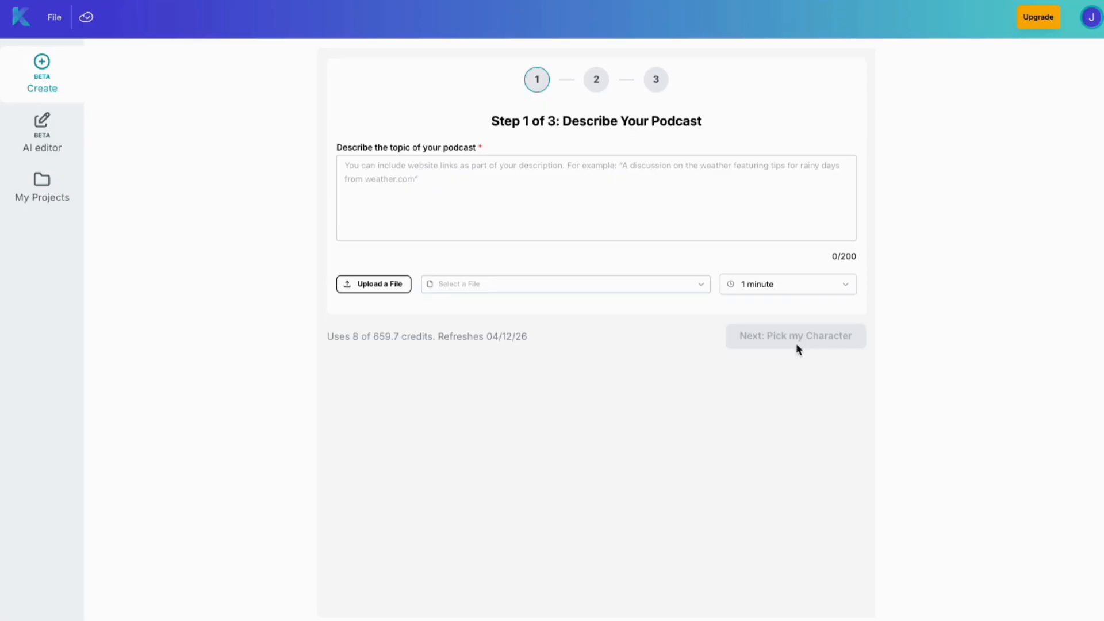
# Return to the Krikey home page, start a new project and choose Taylor from the existing character collection
pyautogui.press('super+l')
pyautogui.write('k')
pyautogui.press('Return')
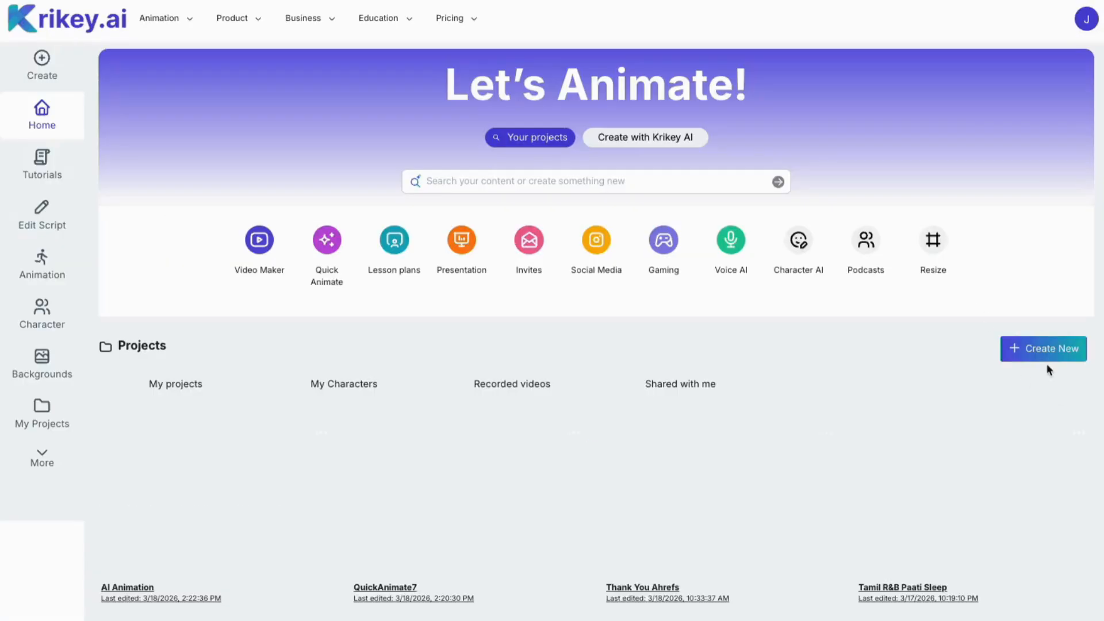
pyautogui.click(1047, 358)
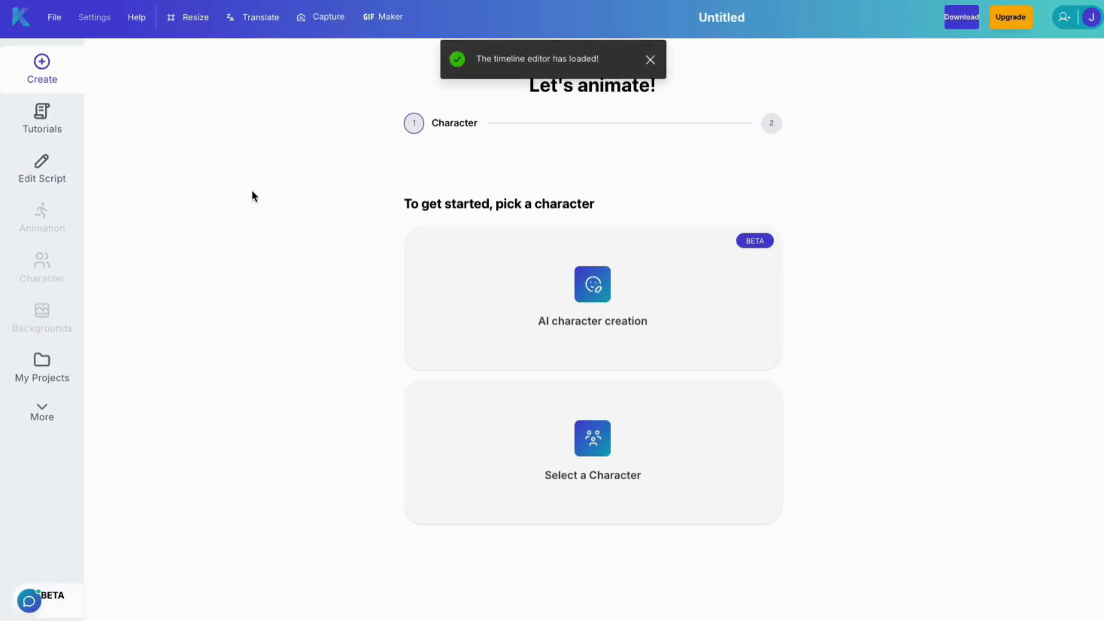
pyautogui.click(526, 459)
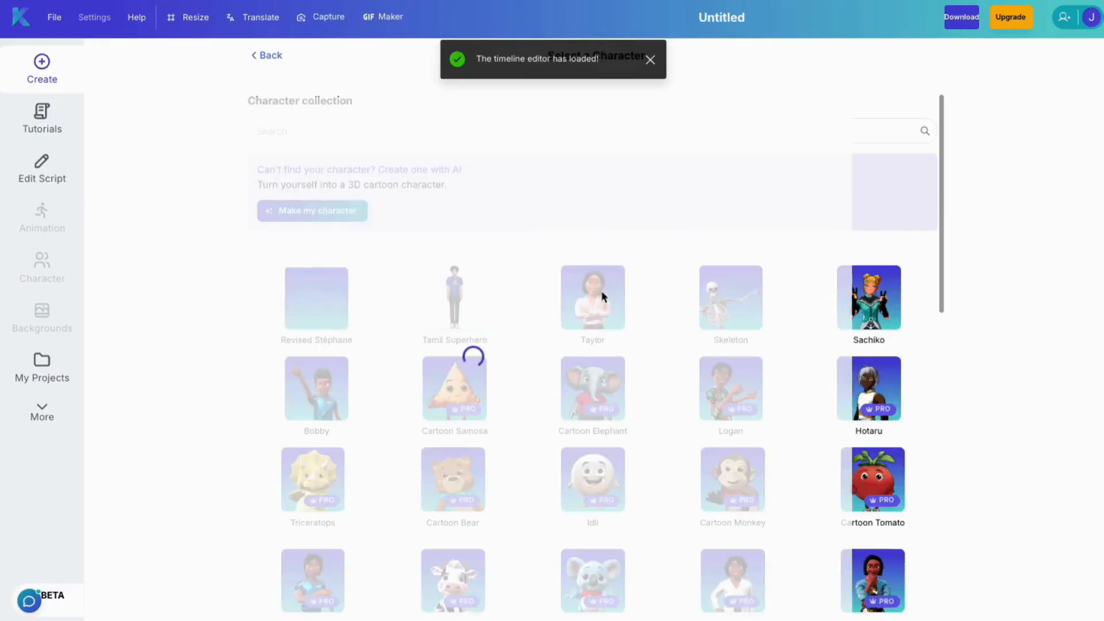
pyautogui.click(597, 397)
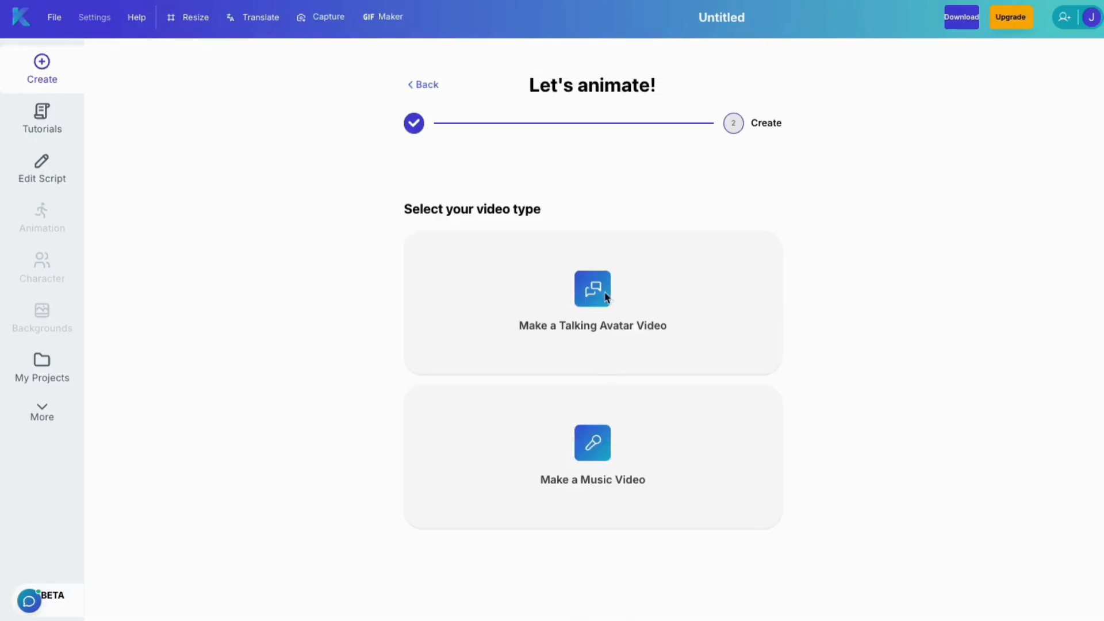